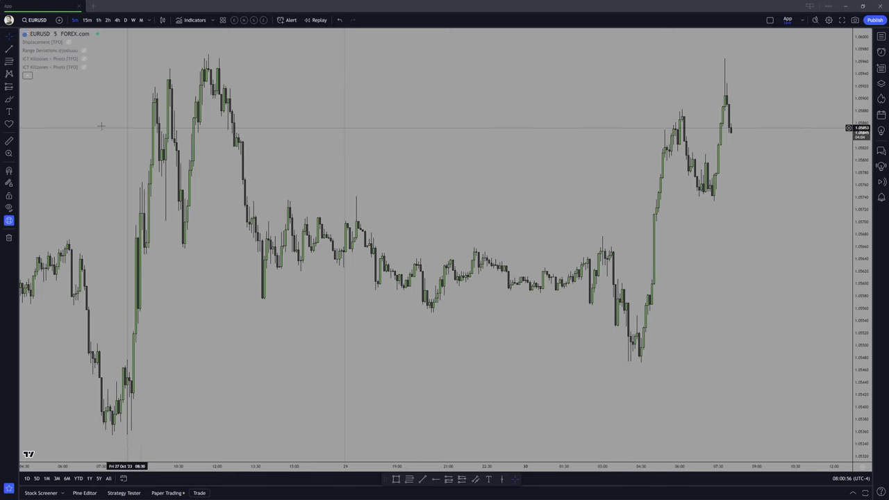
Switch EURUSD to the daily timeframe and pan to the most recent candles.
{"action": "left_click", "coordinate": [125, 19]}
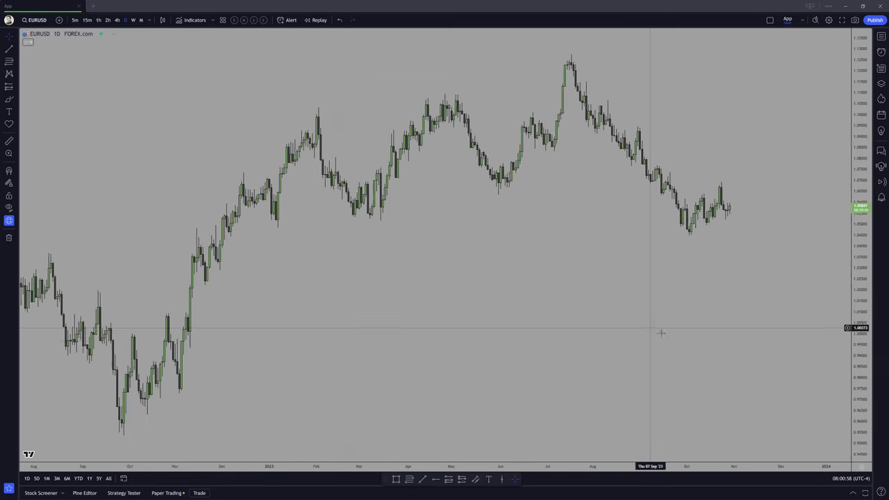
{"action": "scroll", "coordinate": [699, 341], "scroll_direction": "up", "scroll_amount": 5}
{"action": "left_click_drag", "start_coordinate": [695, 396], "coordinate": [630, 417]}
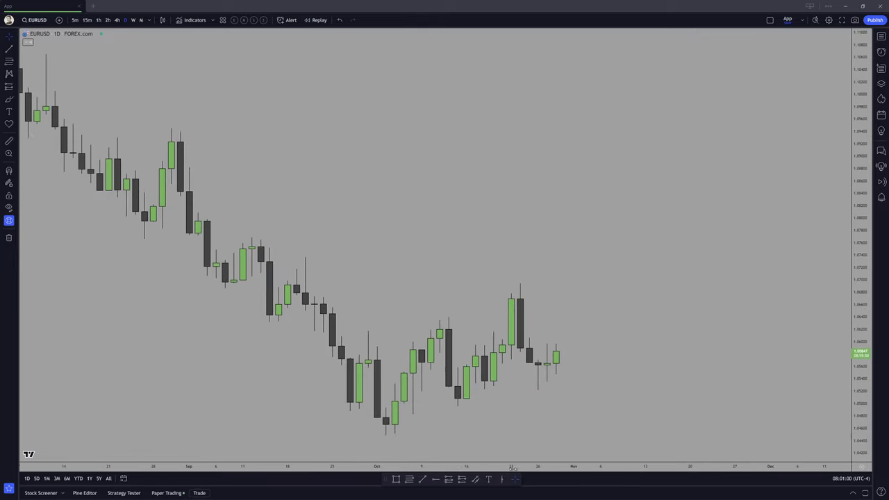
With the magnet on, draw a range line across the latest daily candles.
{"action": "left_click", "coordinate": [474, 479]}
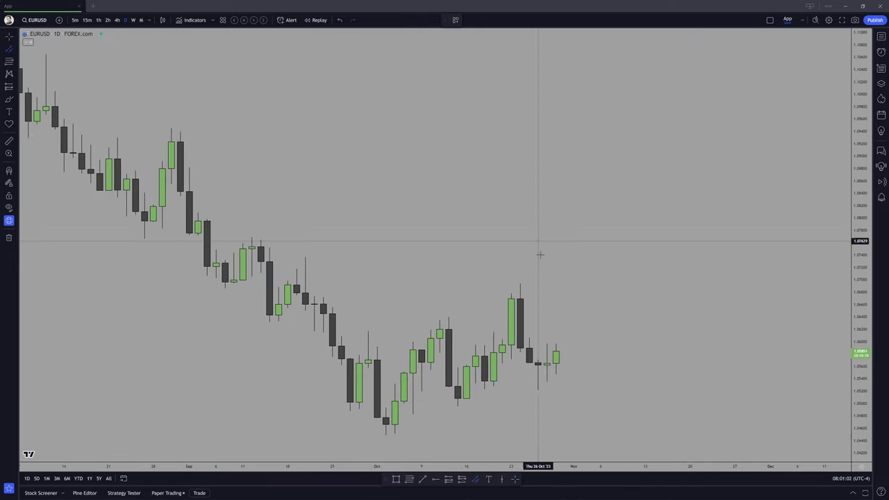
{"action": "left_click", "coordinate": [519, 354]}
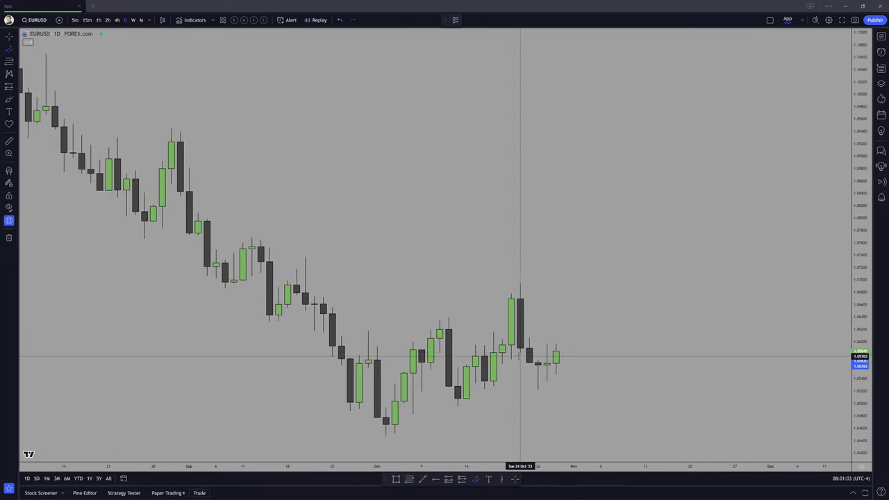
{"action": "left_click", "coordinate": [582, 356]}
{"action": "left_click", "coordinate": [564, 270]}
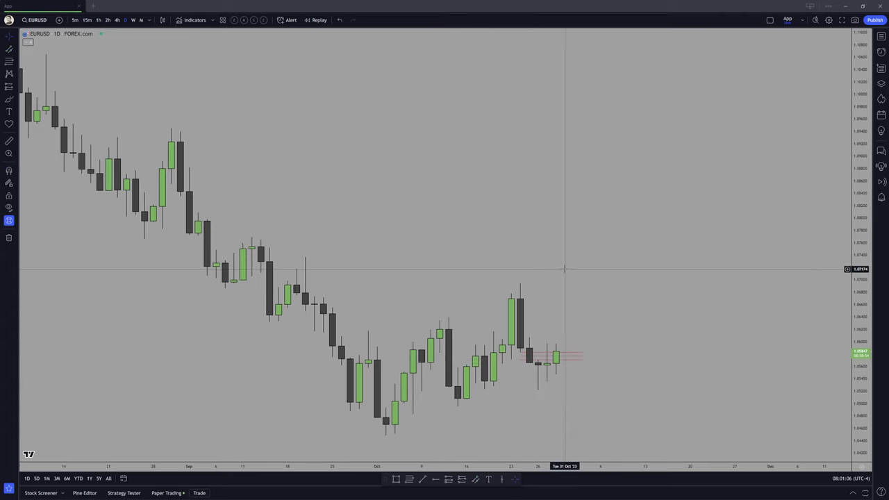
Apply the PDH/PDL drawing template and mark the previous day's high and low.
{"action": "key", "text": "shift+b"}
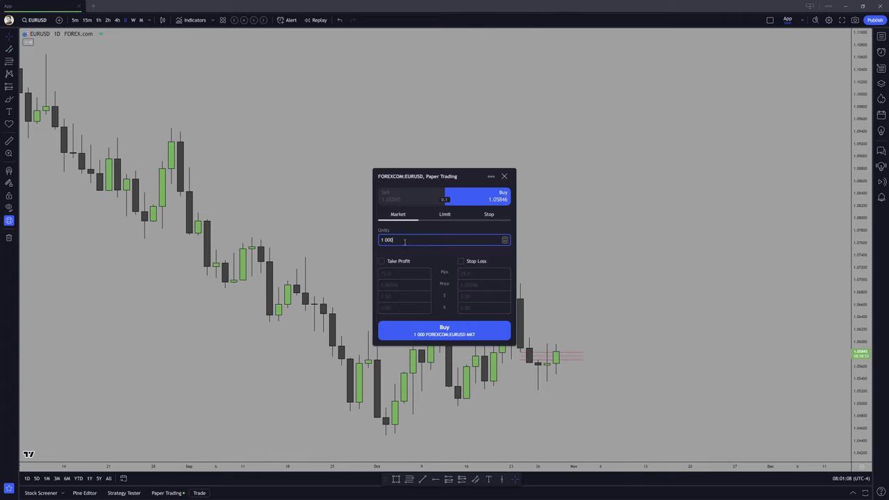
{"action": "left_click", "coordinate": [504, 176]}
{"action": "left_click", "coordinate": [475, 480]}
{"action": "left_click", "coordinate": [455, 20]}
{"action": "left_click", "coordinate": [455, 20]}
{"action": "left_click", "coordinate": [455, 20]}
{"action": "left_click", "coordinate": [476, 75]}
{"action": "mouse_move", "coordinate": [548, 338]}
{"action": "left_mouse_down"}
{"action": "mouse_move", "coordinate": [564, 338]}
{"action": "mouse_move", "coordinate": [564, 381]}
{"action": "left_mouse_up"}
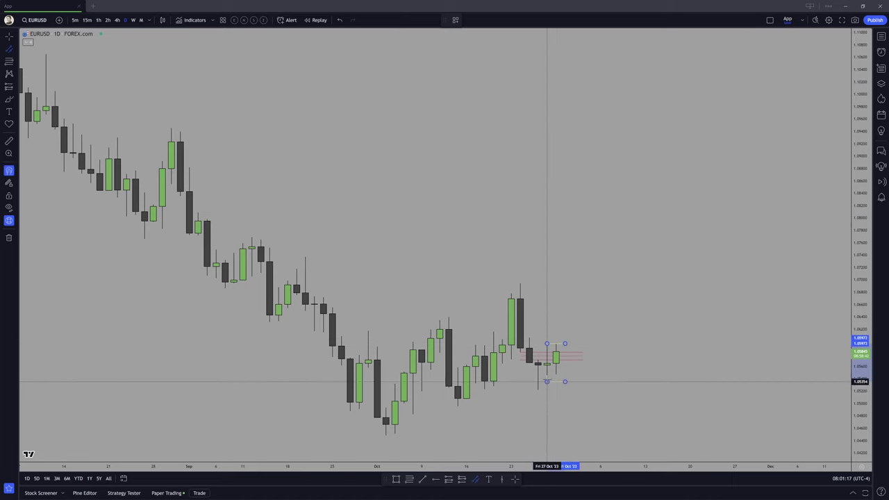
On the 15-minute chart, buy 1,000,000 EURUSD on paper with an 8-pip stop loss.
{"action": "left_click", "coordinate": [87, 20]}
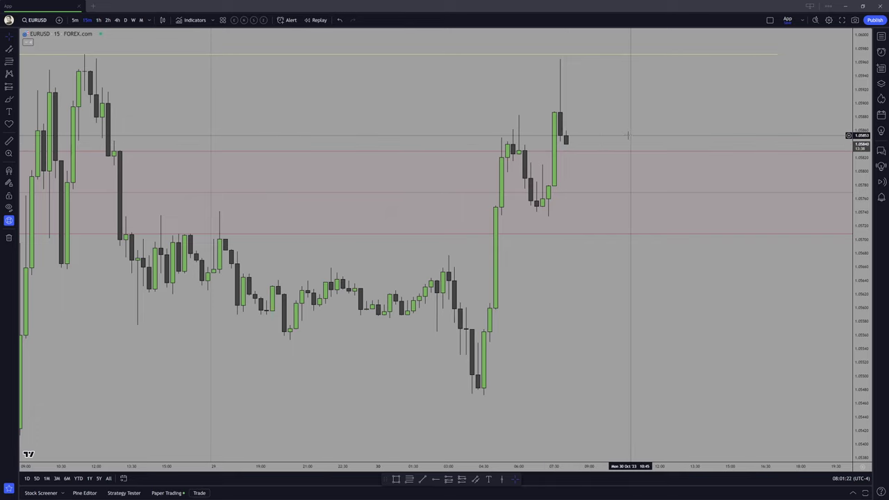
{"action": "key", "text": "shift+b"}
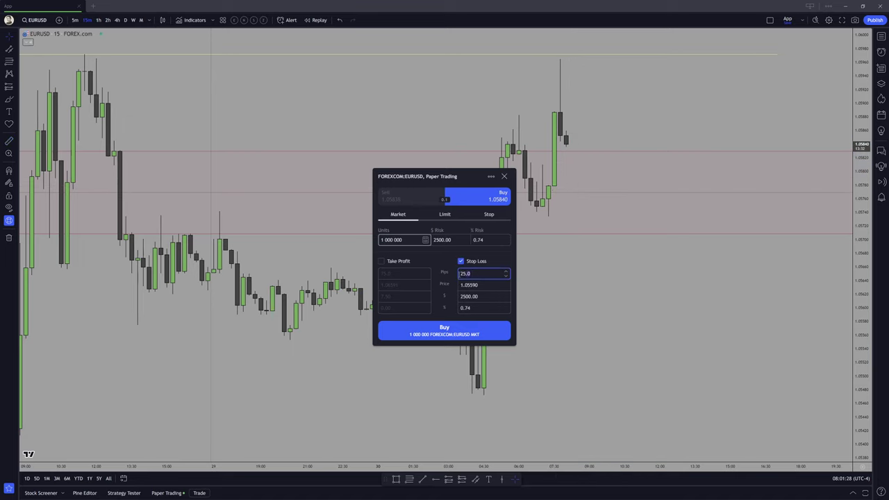
{"action": "type", "text": "8"}
{"action": "left_click", "coordinate": [445, 330]}
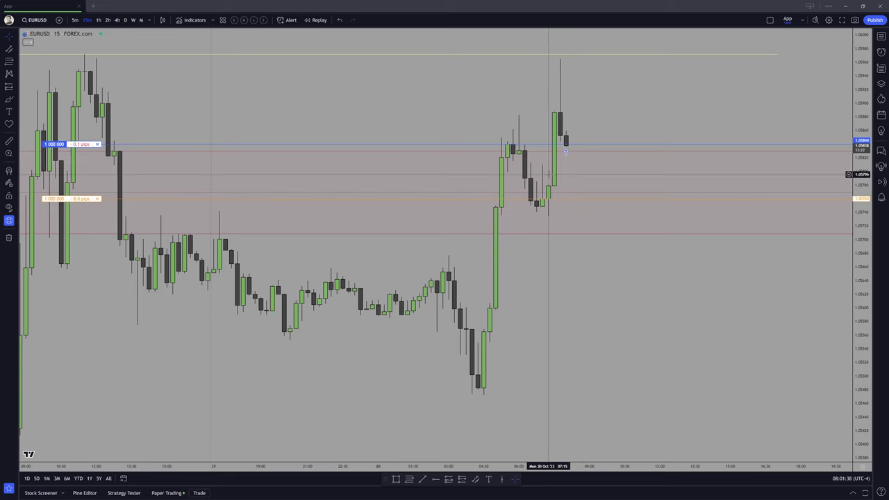
Measure the recent 15-minute spike, then view the latest bars on the 5-minute chart.
{"action": "scroll", "coordinate": [571, 196], "scroll_direction": "up", "scroll_amount": 3}
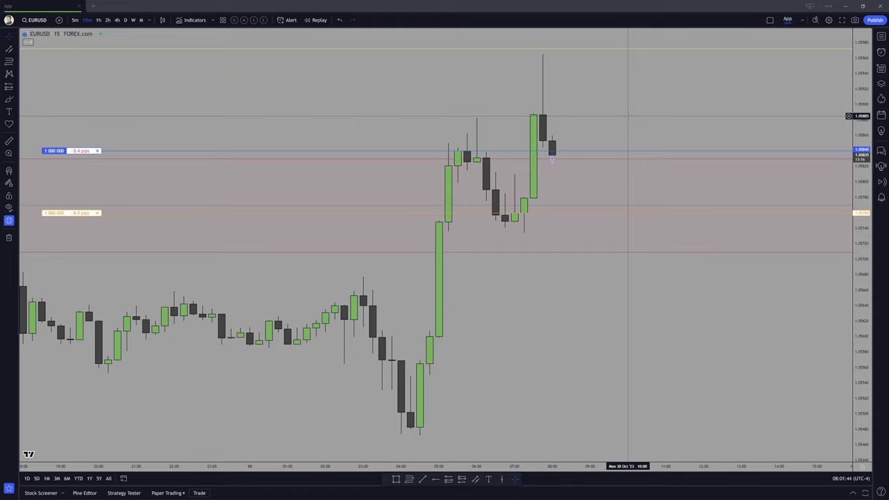
{"action": "left_click_drag", "start_coordinate": [581, 104], "coordinate": [611, 109]}
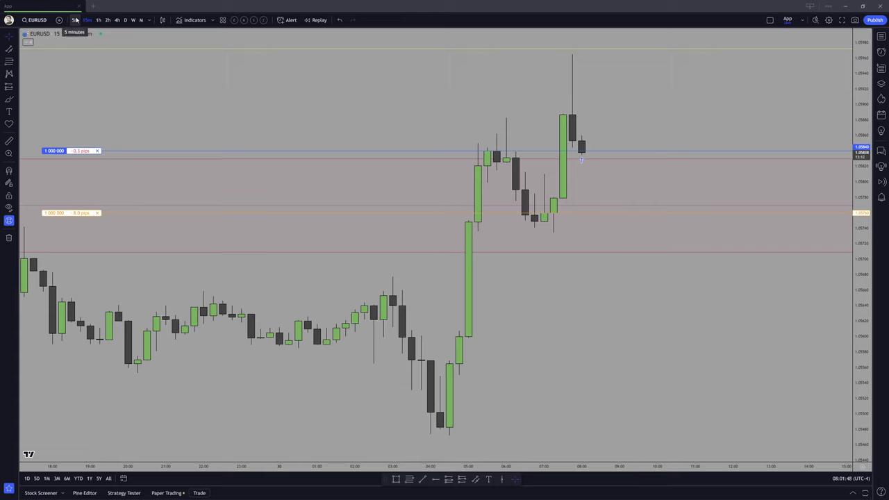
{"action": "left_click", "coordinate": [586, 49], "text": "shift"}
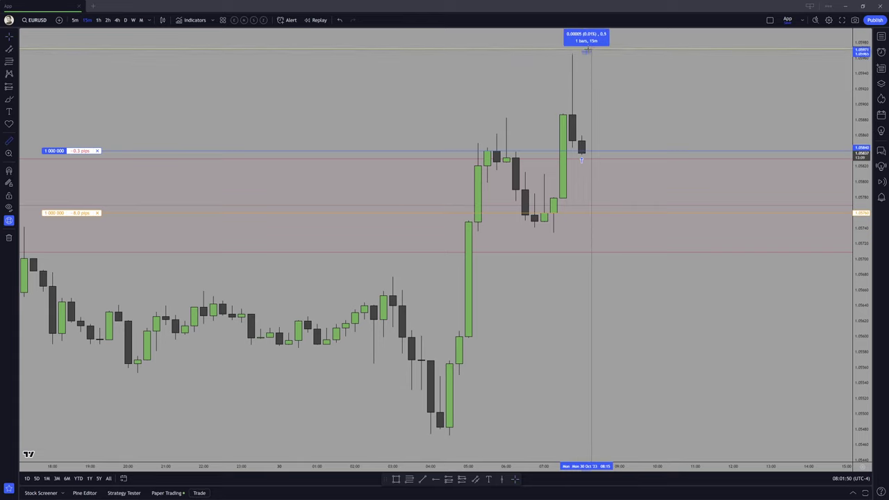
{"action": "left_click", "coordinate": [573, 50]}
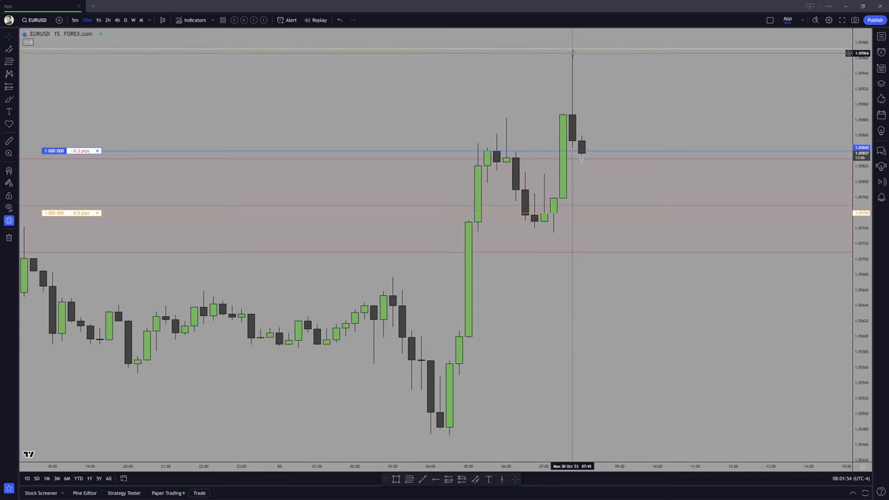
{"action": "left_click", "coordinate": [75, 20]}
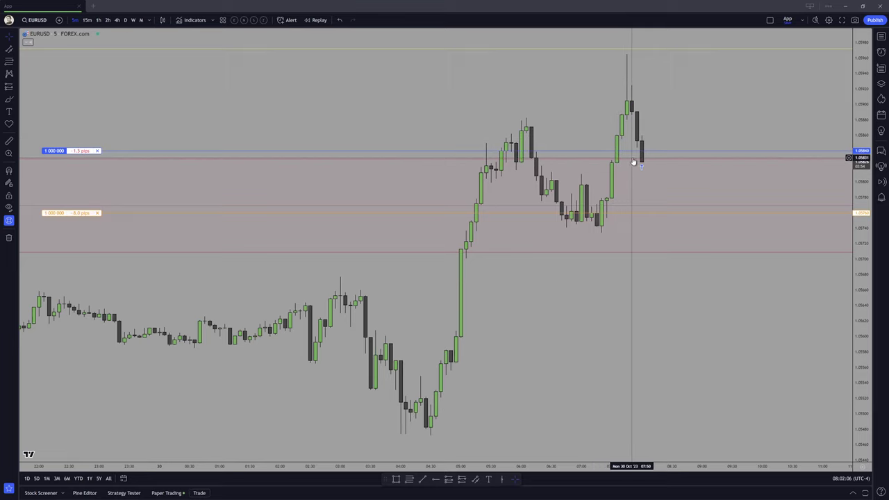
{"action": "left_click_drag", "start_coordinate": [670, 121], "coordinate": [640, 125]}
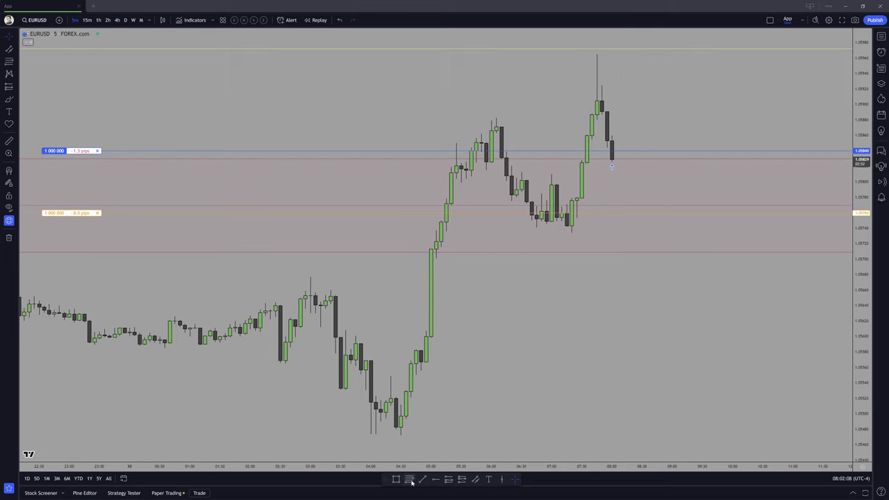
Using the PDA Matrix template, draw a Fibonacci retracement from 1.05965 to 1.05734 and shift it right.
{"action": "left_click", "coordinate": [456, 19]}
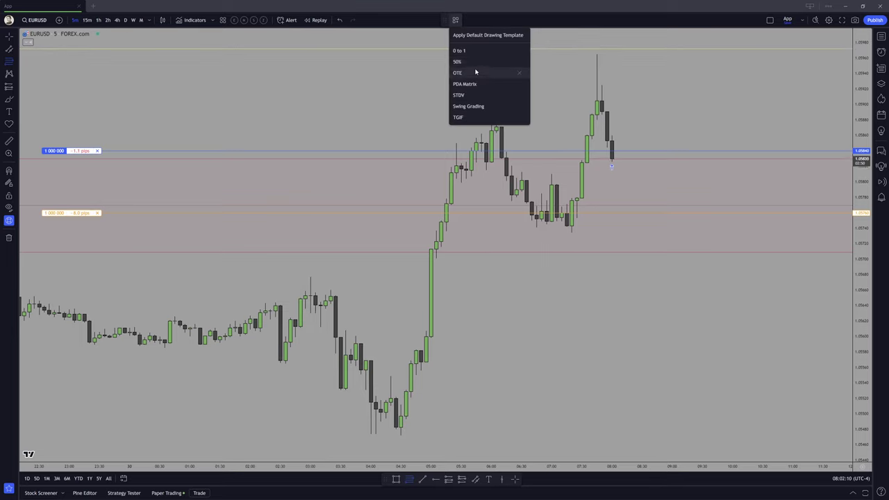
{"action": "left_click", "coordinate": [475, 83]}
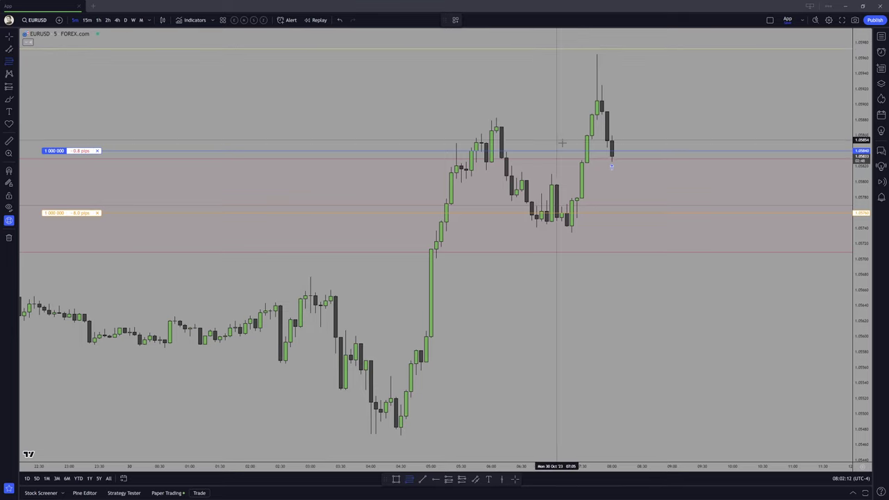
{"action": "mouse_move", "coordinate": [571, 232]}
{"action": "left_mouse_down"}
{"action": "mouse_move", "coordinate": [603, 215]}
{"action": "mouse_move", "coordinate": [661, 53]}
{"action": "mouse_move", "coordinate": [596, 54]}
{"action": "left_mouse_up"}
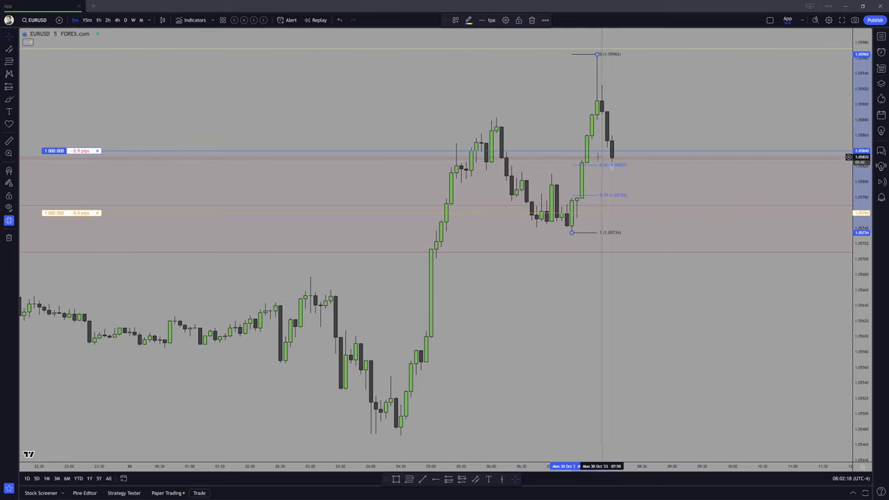
{"action": "left_click_drag", "start_coordinate": [588, 169], "coordinate": [662, 166]}
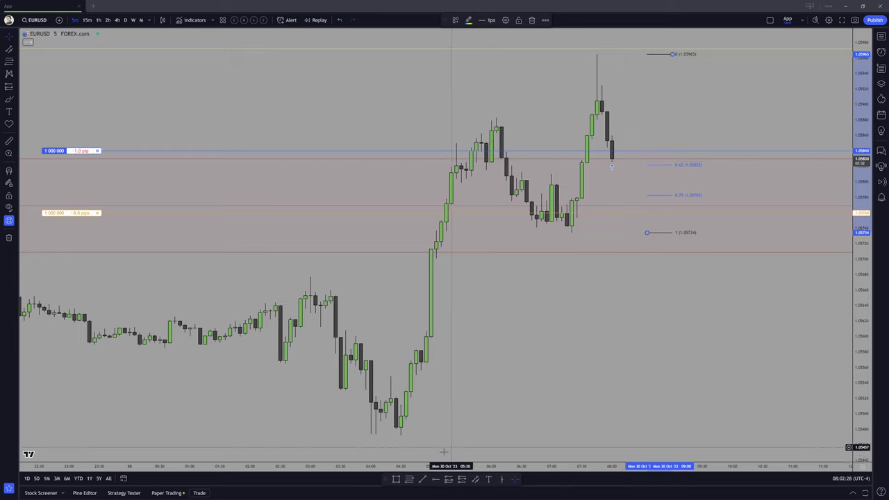
{"action": "left_click", "coordinate": [470, 28]}
Draw a short red horizontal line near 1.0583 beside the latest candle.
{"action": "left_click", "coordinate": [456, 19]}
{"action": "left_click", "coordinate": [470, 68]}
{"action": "left_click", "coordinate": [587, 163]}
{"action": "left_click", "coordinate": [632, 162]}
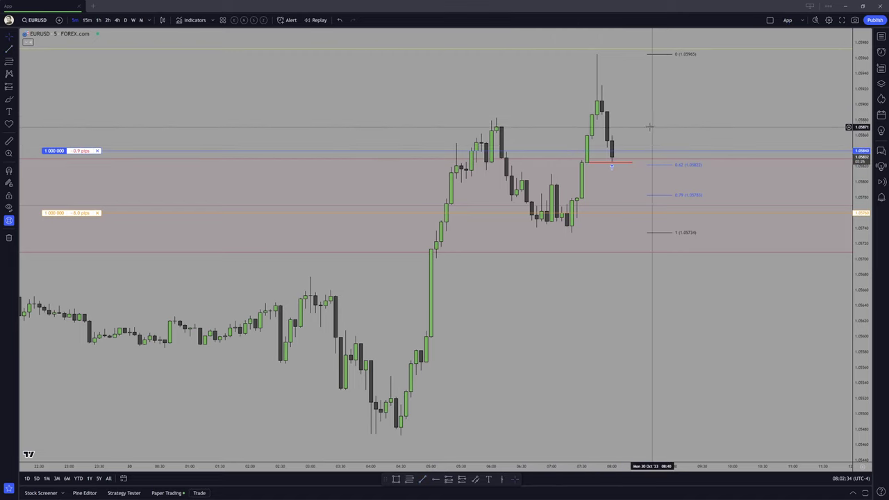
Switch EURUSD to the 1-hour chart and frame the 24–26 Oct drop.
{"action": "scroll", "coordinate": [718, 144], "scroll_direction": "down", "scroll_amount": 3}
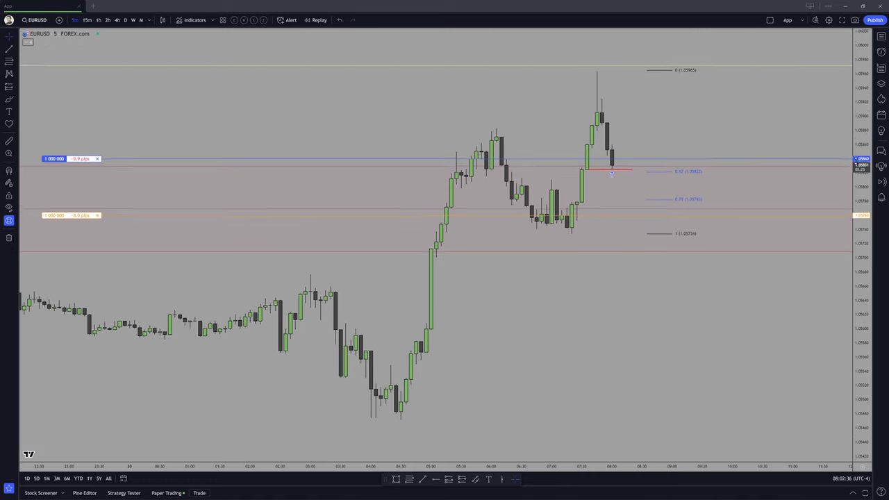
{"action": "scroll", "coordinate": [718, 144], "scroll_direction": "down", "scroll_amount": 2}
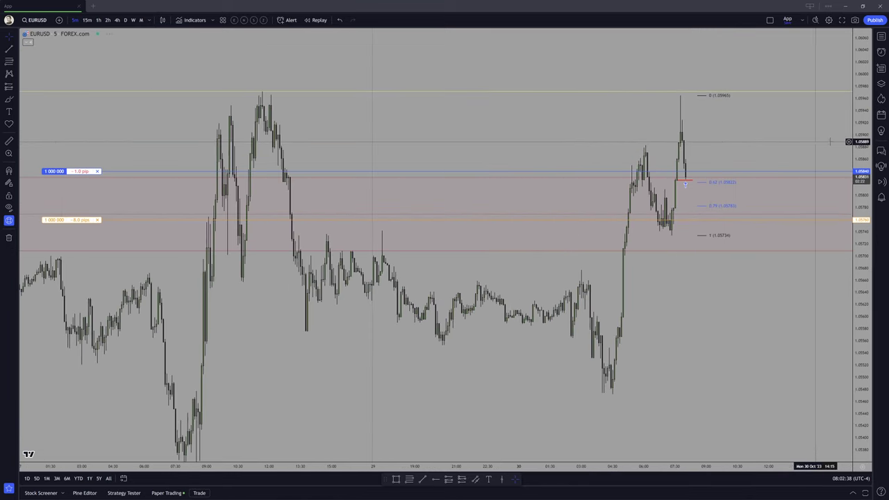
{"action": "left_click", "coordinate": [98, 19]}
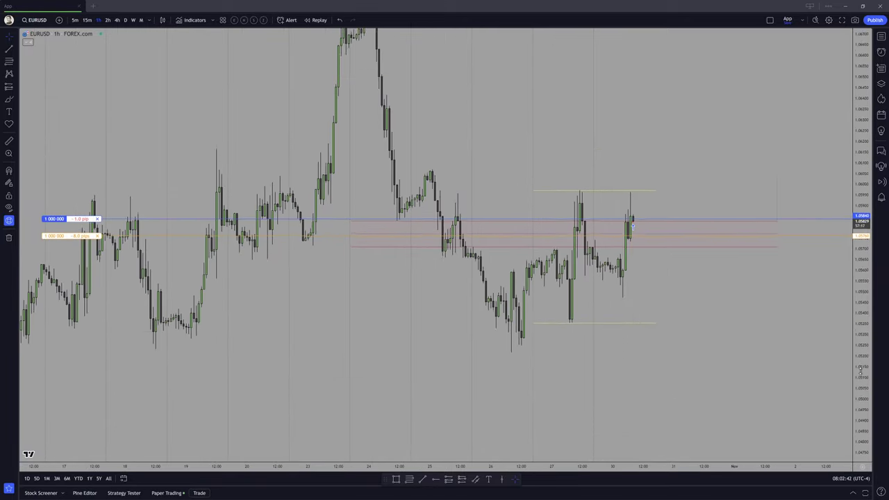
{"action": "scroll", "coordinate": [705, 299], "scroll_direction": "up", "scroll_amount": 3}
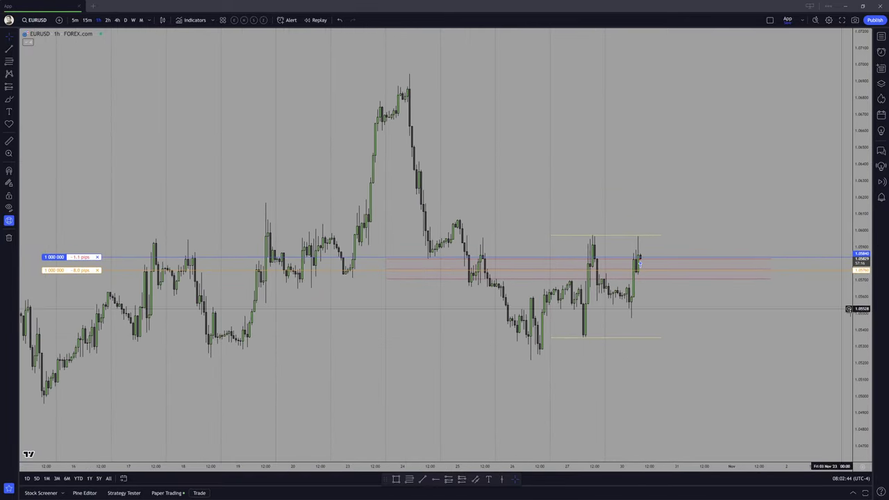
{"action": "left_click_drag", "start_coordinate": [798, 309], "coordinate": [781, 315]}
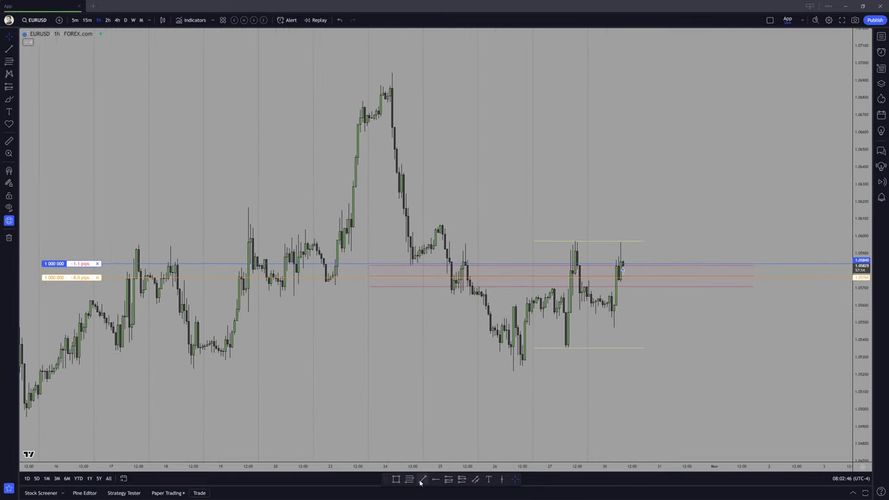
With the Swing Grading template, draw a quarter-level retracement from about 1.0694 down to 1.0522.
{"action": "left_click", "coordinate": [455, 20]}
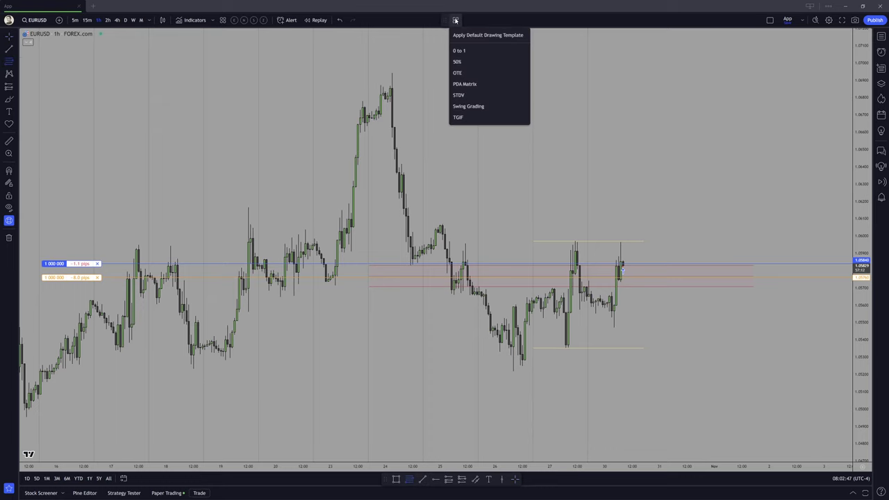
{"action": "left_click", "coordinate": [478, 105]}
{"action": "left_click", "coordinate": [391, 73]}
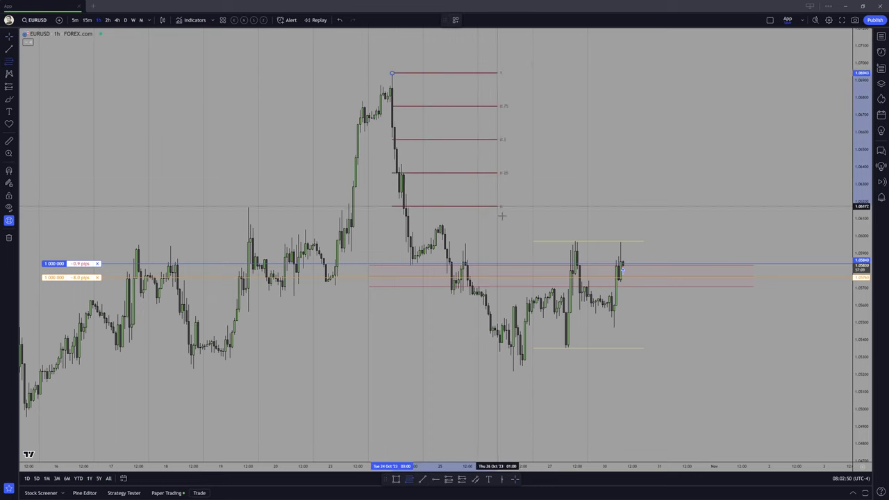
{"action": "key", "text": "ctrl"}
{"action": "left_click", "coordinate": [513, 371]}
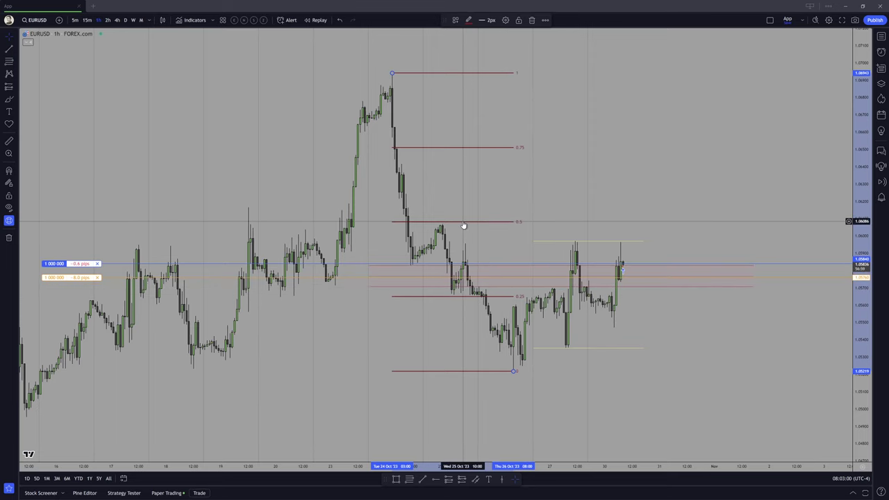
{"action": "scroll", "coordinate": [482, 201], "scroll_direction": "up", "scroll_amount": 2}
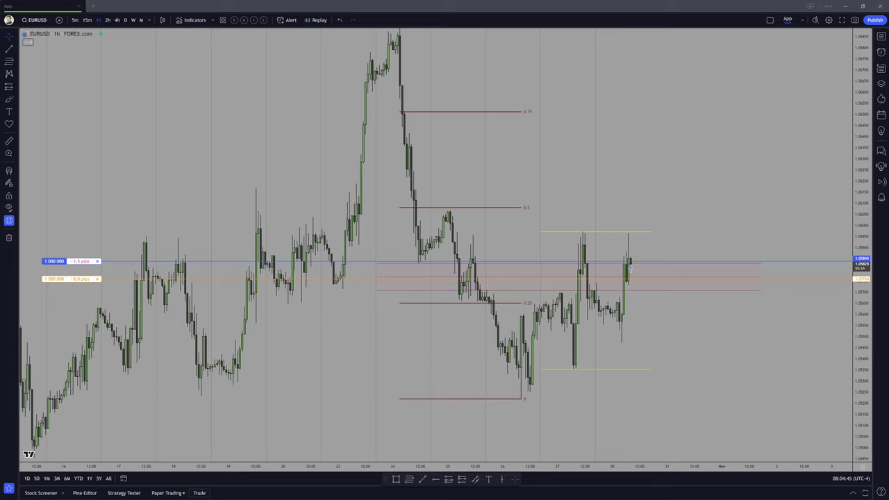
{"action": "left_click", "coordinate": [622, 340], "text": "shift"}
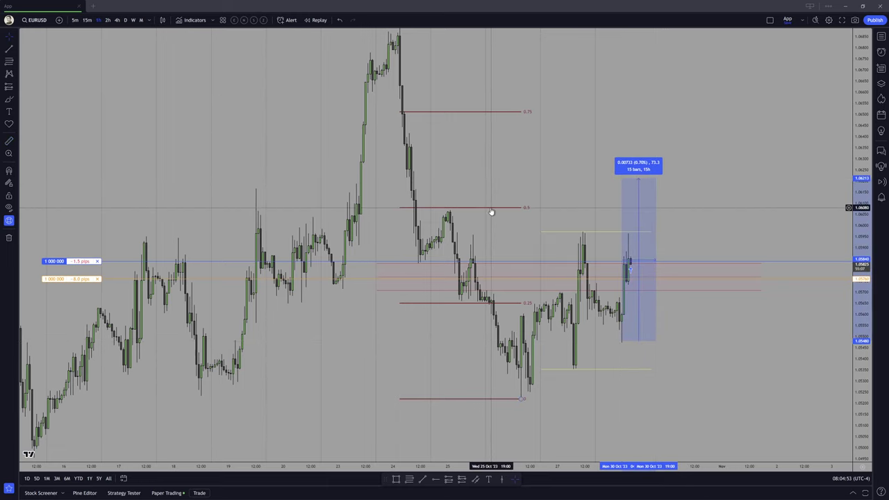
{"action": "left_click", "coordinate": [455, 197]}
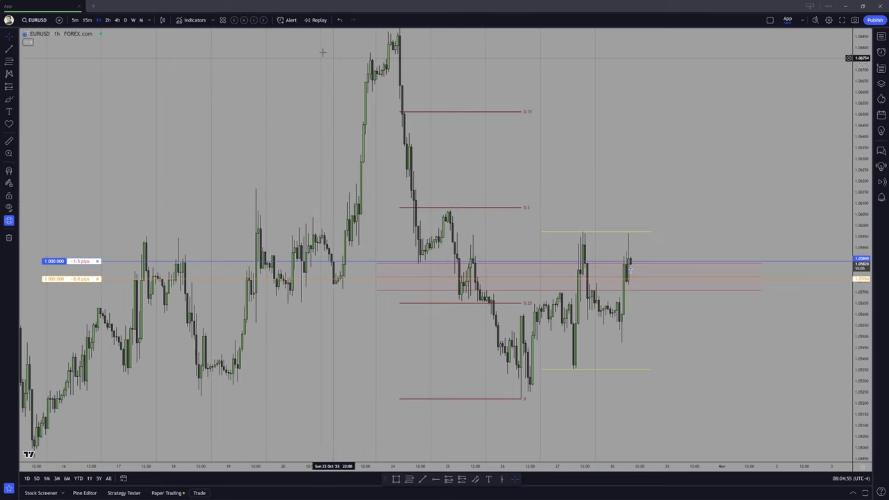
Browse back through 5-minute EURUSD history, then settle on 15-minute candles.
{"action": "left_click", "coordinate": [75, 20]}
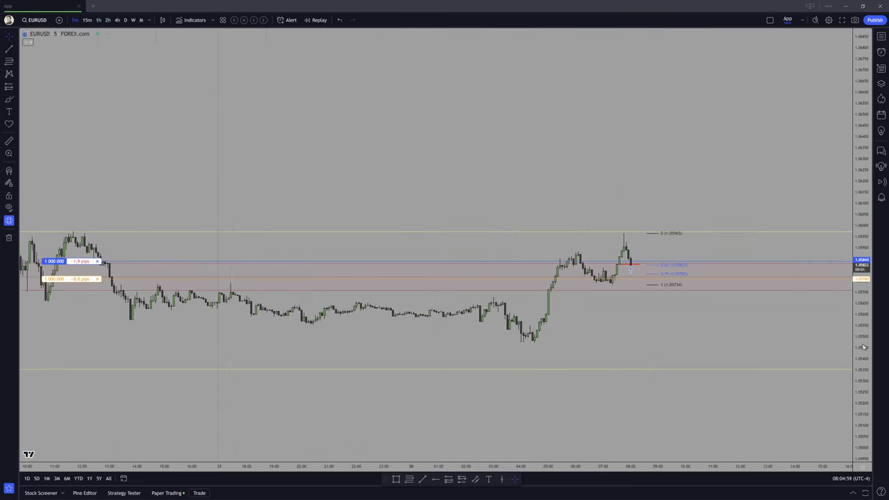
{"action": "scroll", "coordinate": [635, 178], "scroll_direction": "up", "scroll_amount": 3}
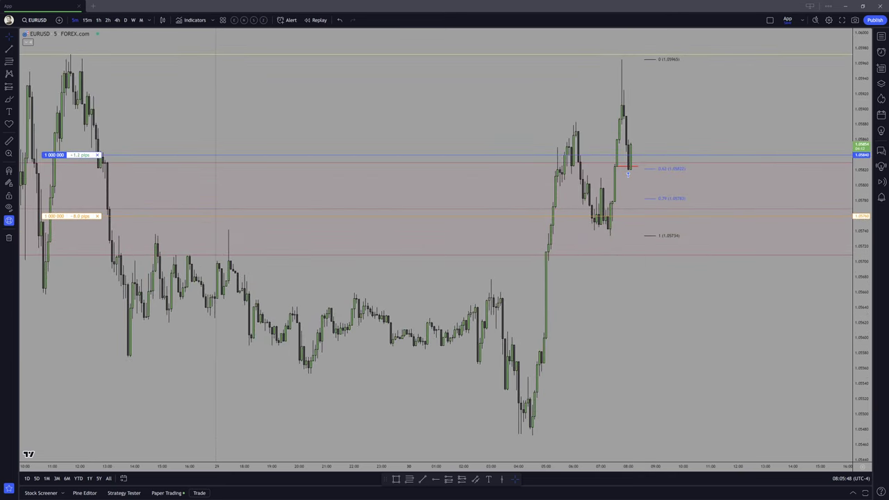
{"action": "scroll", "coordinate": [706, 317], "scroll_direction": "left", "scroll_amount": 3}
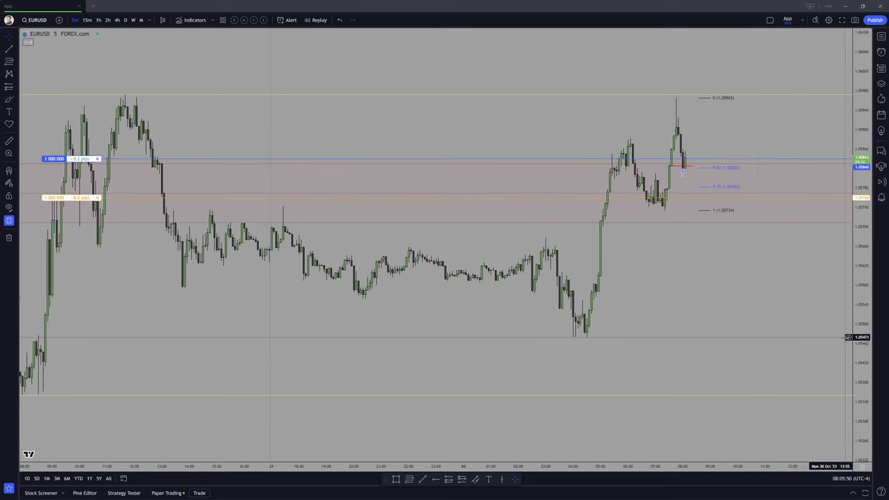
{"action": "scroll", "coordinate": [703, 317], "scroll_direction": "up", "scroll_amount": 3}
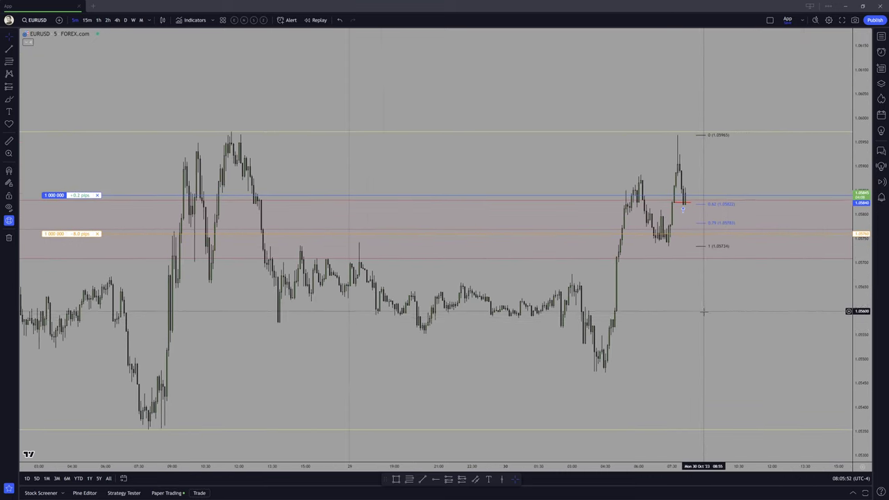
{"action": "scroll", "coordinate": [266, 99], "scroll_direction": "left", "scroll_amount": 2}
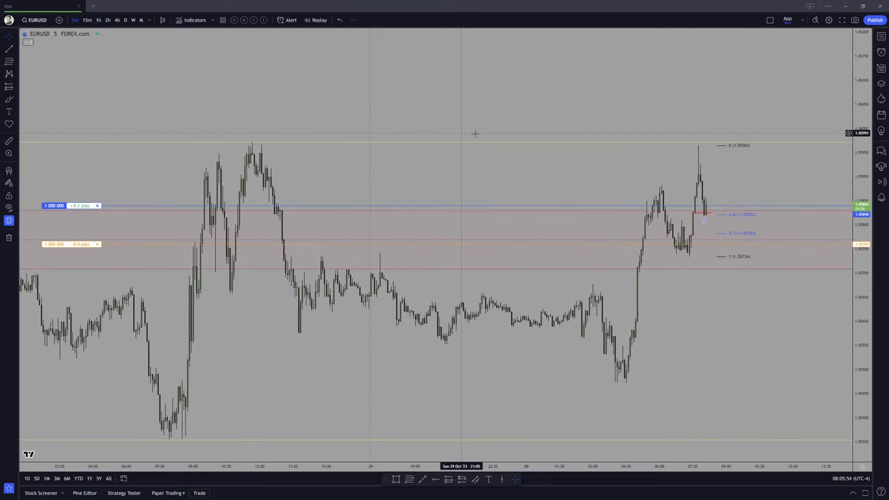
{"action": "mouse_move", "coordinate": [61, 210]}
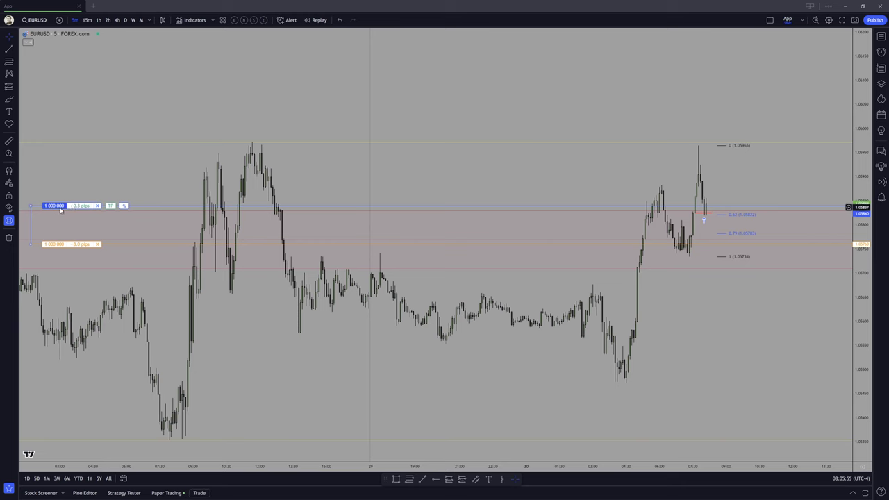
{"action": "left_click", "coordinate": [87, 20]}
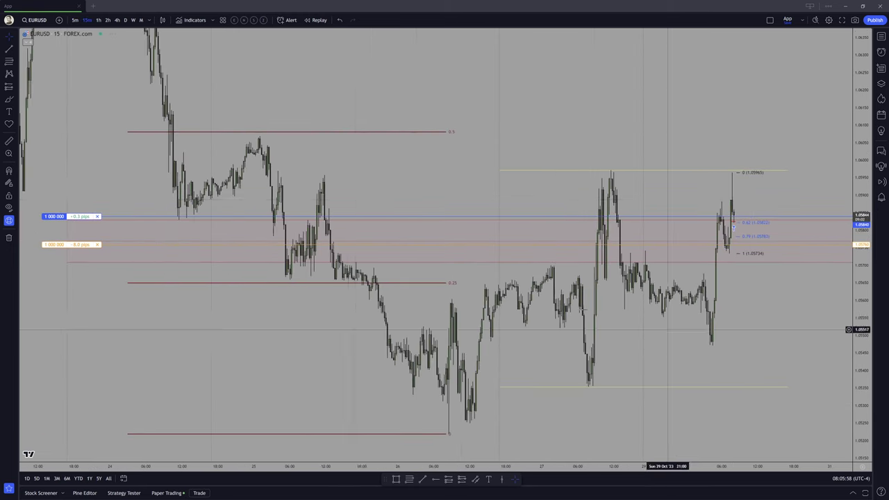
{"action": "mouse_move", "coordinate": [55, 248]}
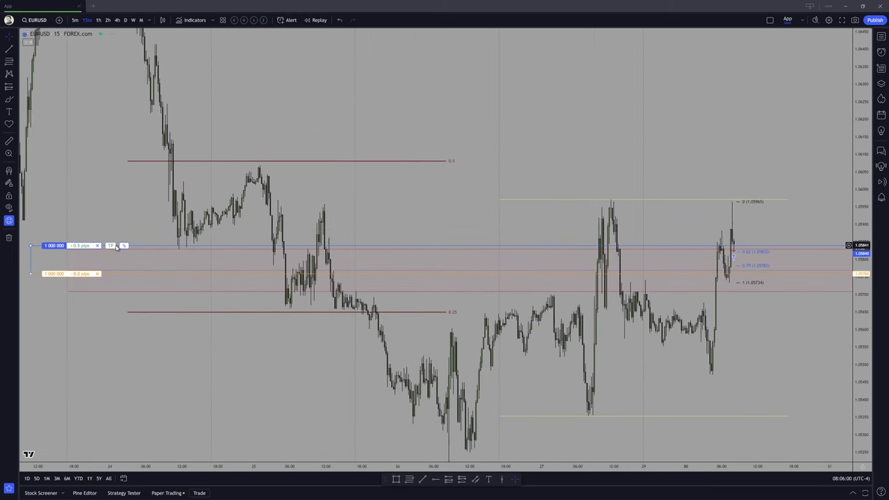
Set the long's take-profit to 1.06070 and stop-loss to 1.05760 in the position settings.
{"action": "double_click", "coordinate": [278, 169]}
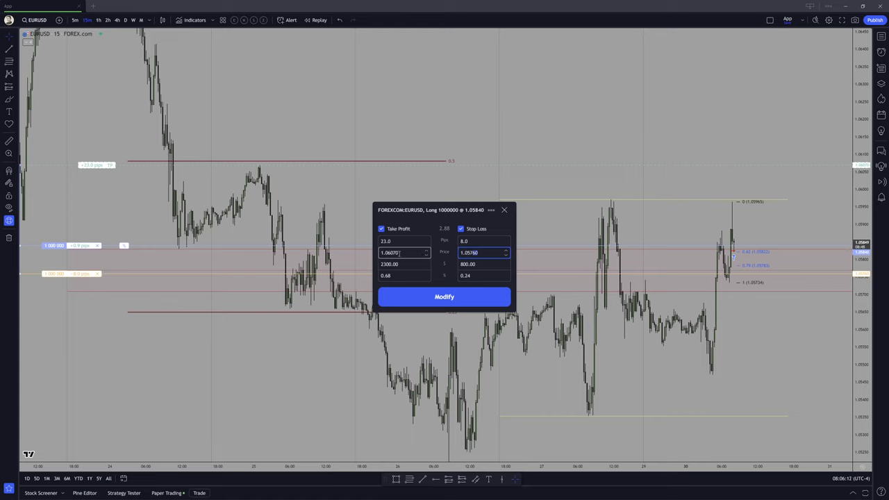
{"action": "left_click", "coordinate": [399, 252]}
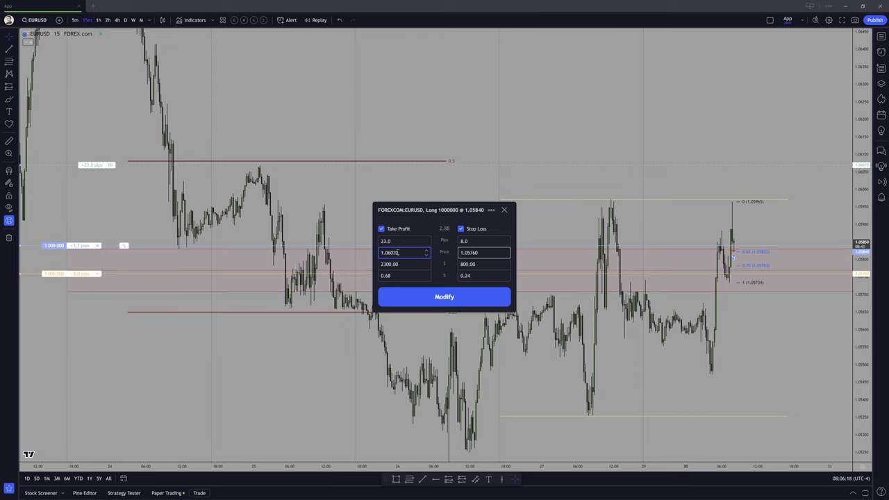
{"action": "left_click", "coordinate": [453, 297]}
{"action": "left_click_drag", "start_coordinate": [472, 224], "coordinate": [459, 217]}
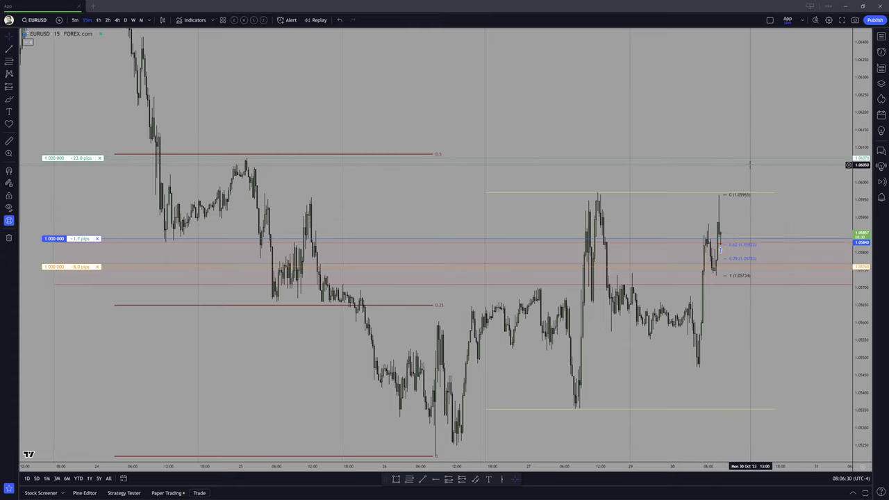
Switch to 5-minute candles, widen the bars, and drag the stop-loss line to check its level.
{"action": "left_click", "coordinate": [75, 19]}
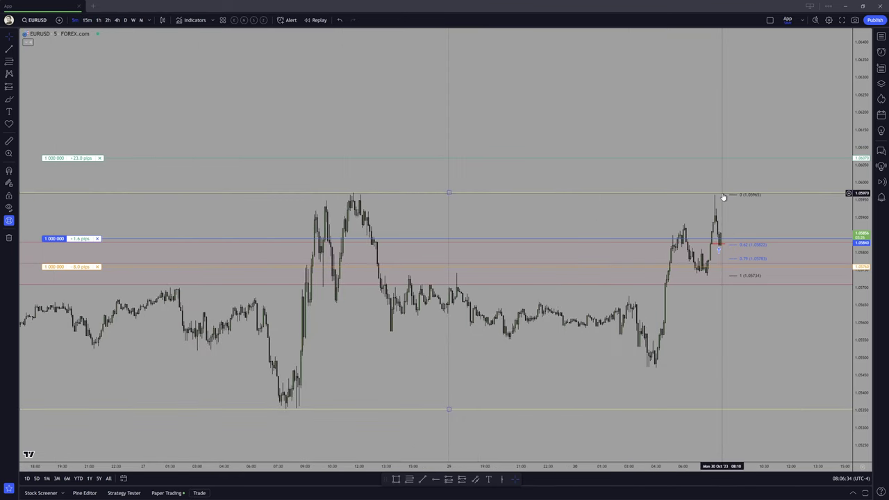
{"action": "scroll", "coordinate": [726, 202], "scroll_direction": "up", "scroll_amount": 3}
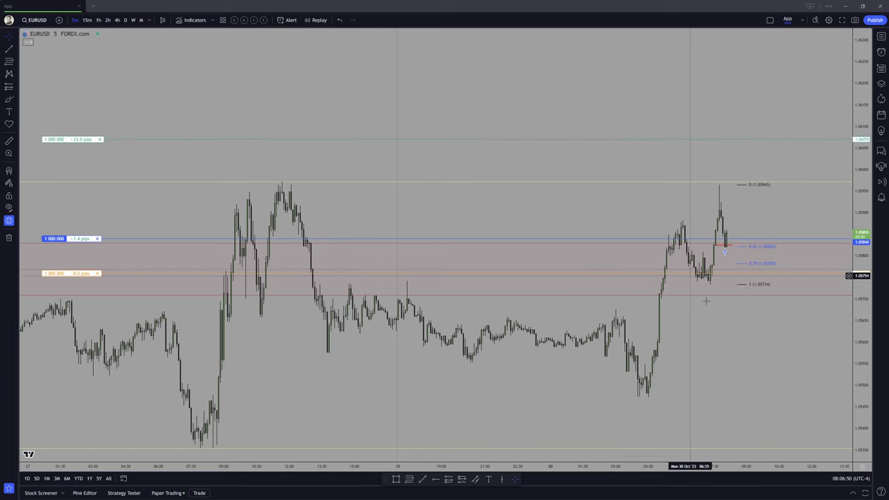
{"action": "left_click_drag", "start_coordinate": [704, 466], "coordinate": [654, 467]}
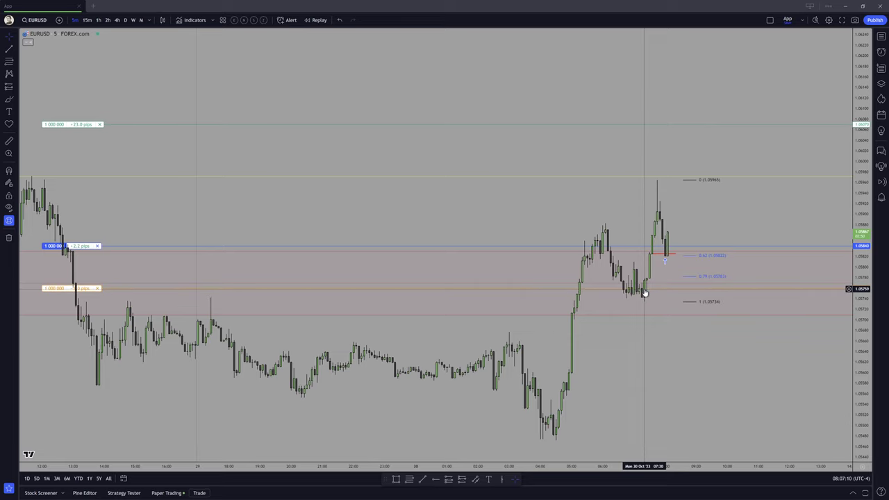
{"action": "left_click_drag", "start_coordinate": [644, 293], "coordinate": [630, 313]}
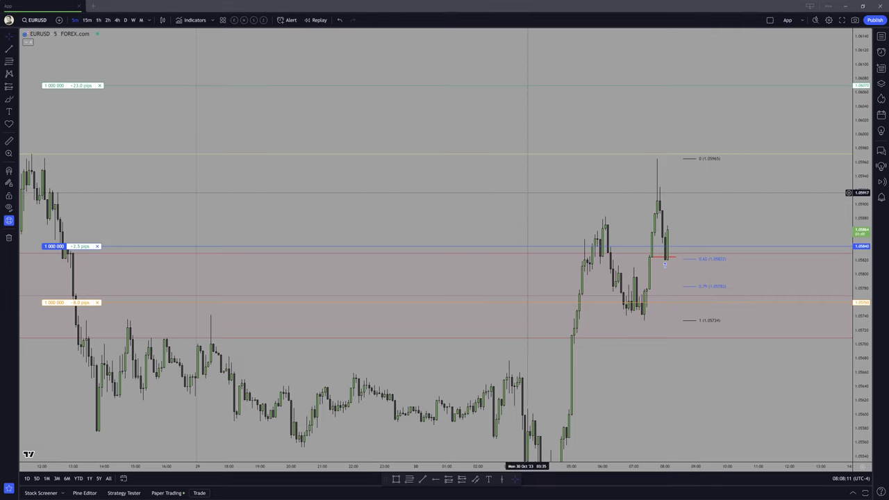
Place a text label with the user's name just above the latest 5-minute candles.
{"action": "left_click", "coordinate": [489, 479]}
{"action": "left_click", "coordinate": [515, 204]}
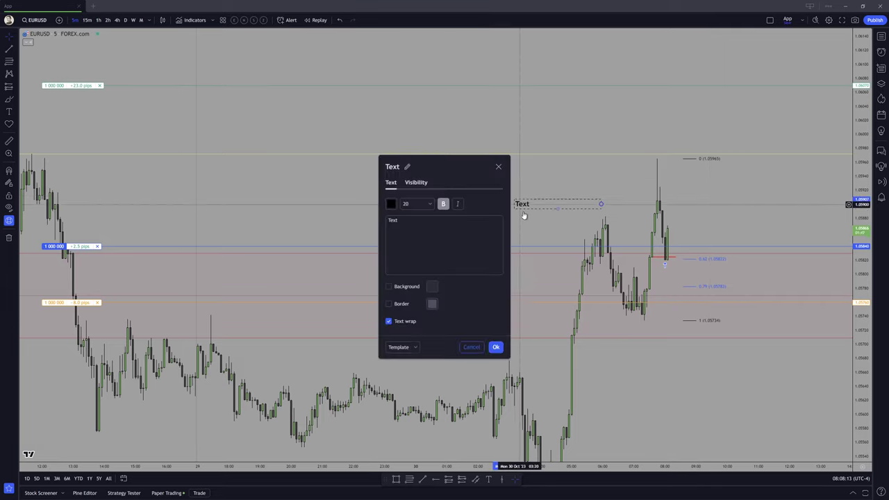
{"action": "type", "text": "David Paul"}
{"action": "left_click", "coordinate": [496, 347]}
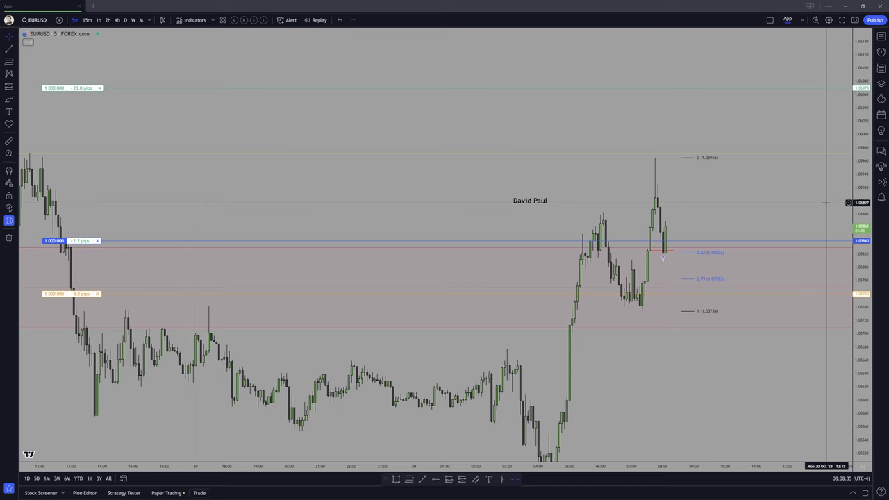
{"action": "scroll", "coordinate": [722, 195], "scroll_direction": "left", "scroll_amount": 2}
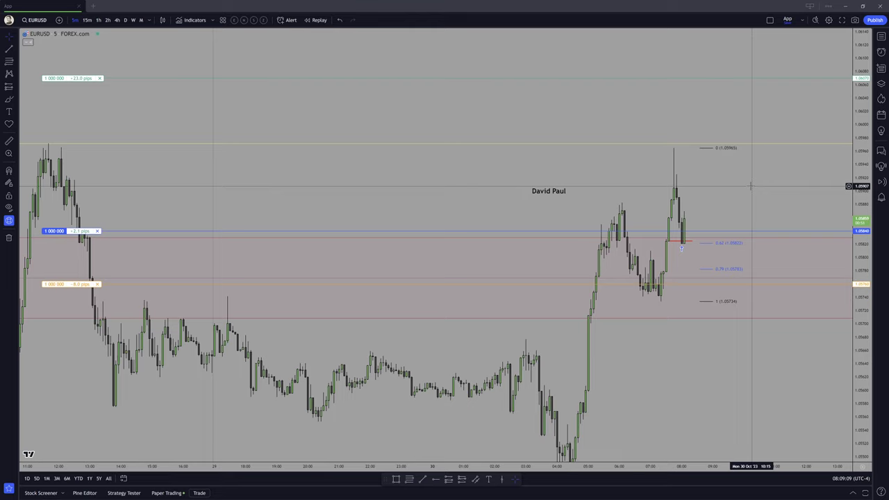
{"action": "left_click_drag", "start_coordinate": [711, 202], "coordinate": [637, 201]}
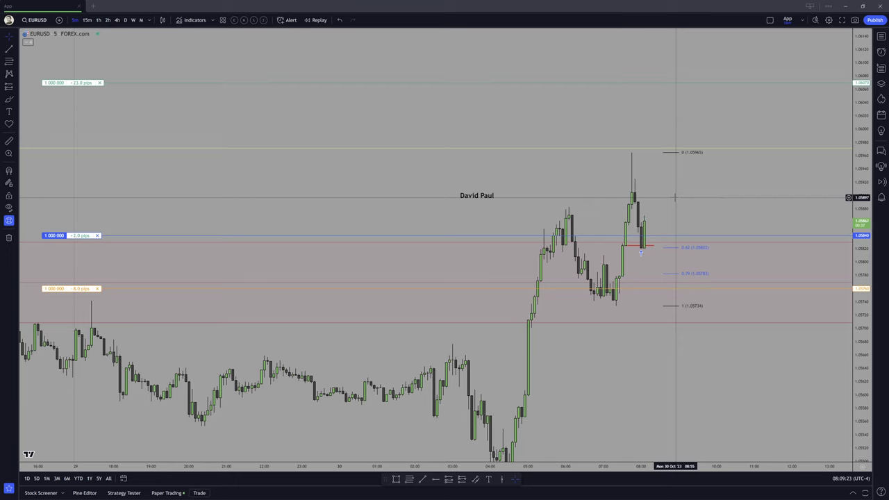
Draw a rectangle zone beside the latest candles with the FVG template and restyle it.
{"action": "left_click", "coordinate": [396, 479]}
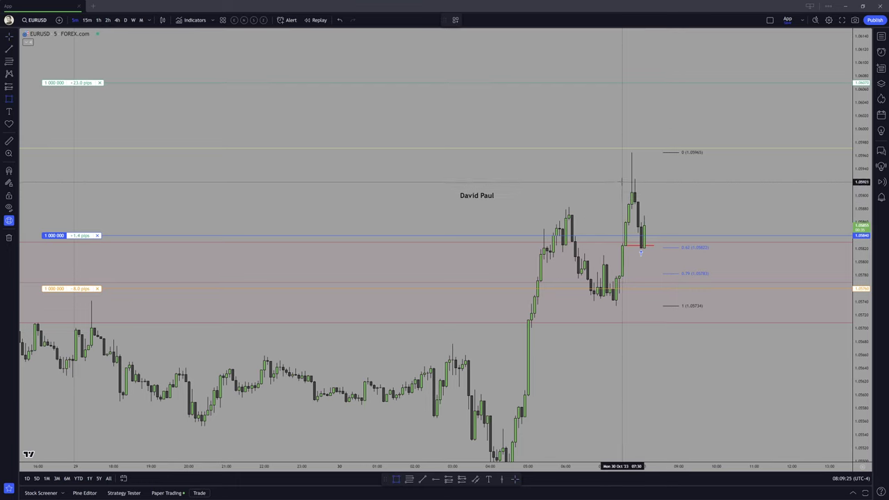
{"action": "left_click", "coordinate": [456, 21]}
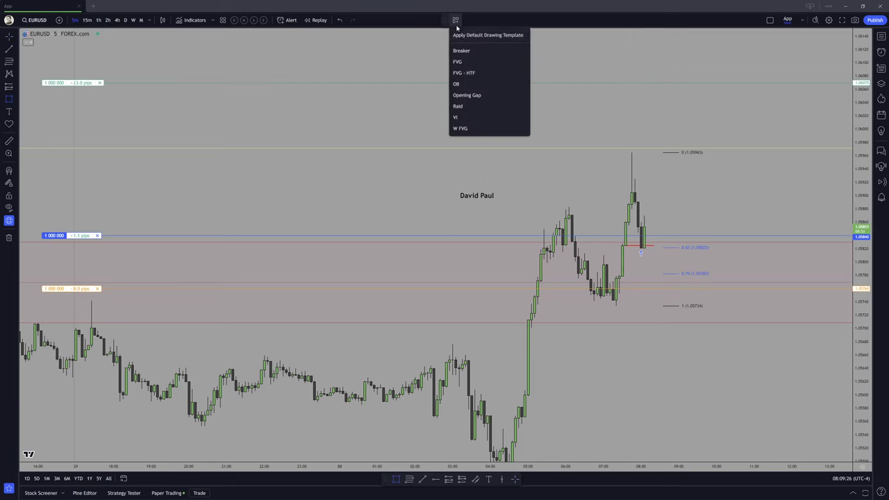
{"action": "left_click", "coordinate": [470, 61]}
{"action": "mouse_move", "coordinate": [636, 204]}
{"action": "left_mouse_down"}
{"action": "mouse_move", "coordinate": [640, 223]}
{"action": "mouse_move", "coordinate": [687, 222]}
{"action": "left_mouse_up"}
{"action": "double_click", "coordinate": [686, 212]}
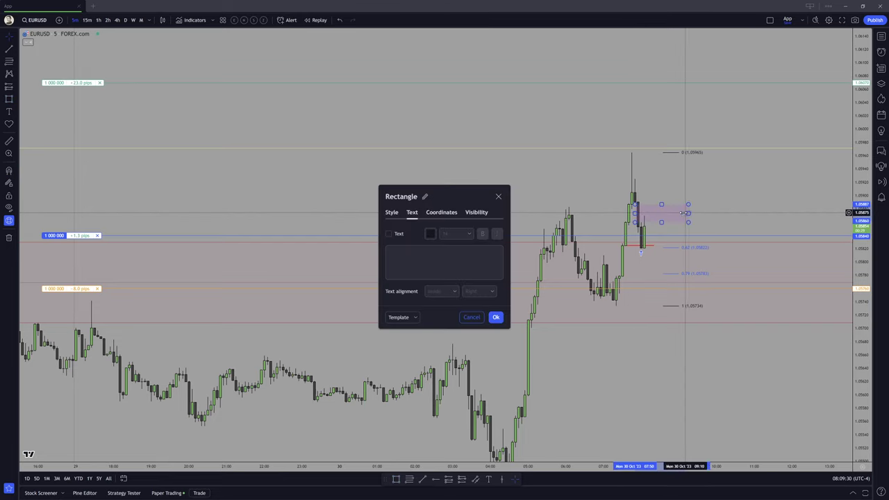
{"action": "left_click", "coordinate": [498, 197]}
{"action": "right_click", "coordinate": [661, 203]}
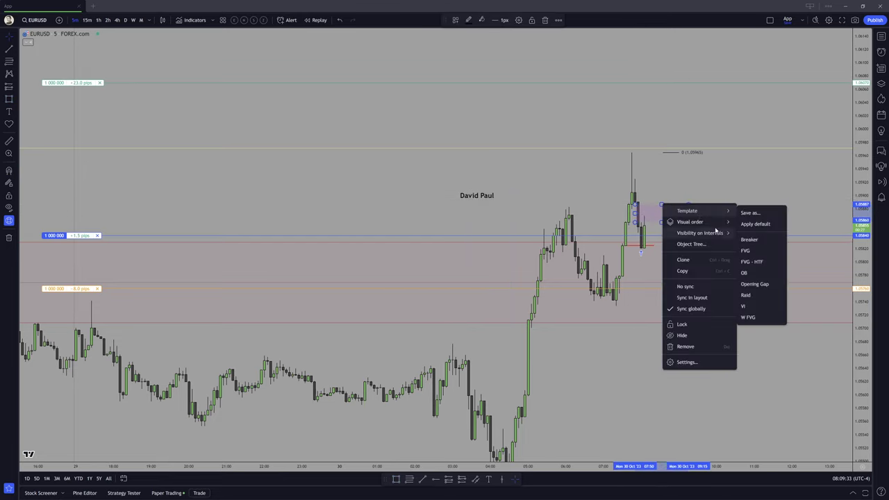
{"action": "left_click", "coordinate": [756, 262]}
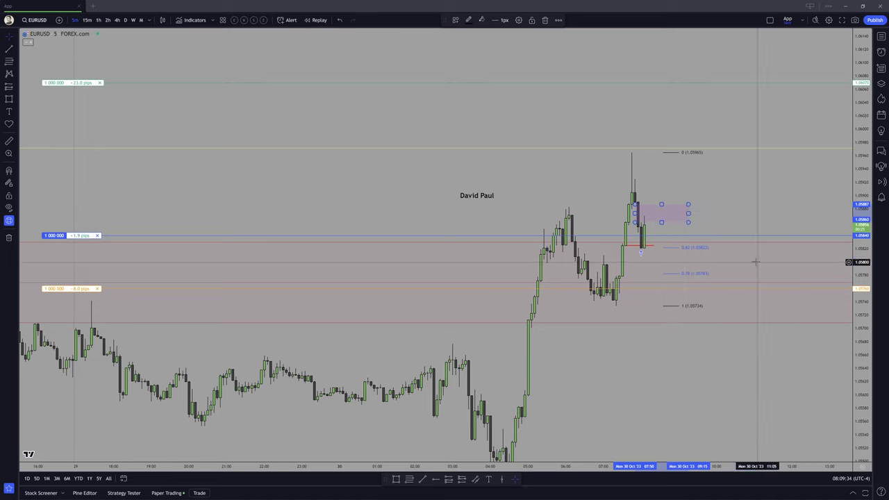
Label the rectangle 'IFVG' in its settings and confirm.
{"action": "double_click", "coordinate": [673, 213]}
{"action": "left_click", "coordinate": [398, 235]}
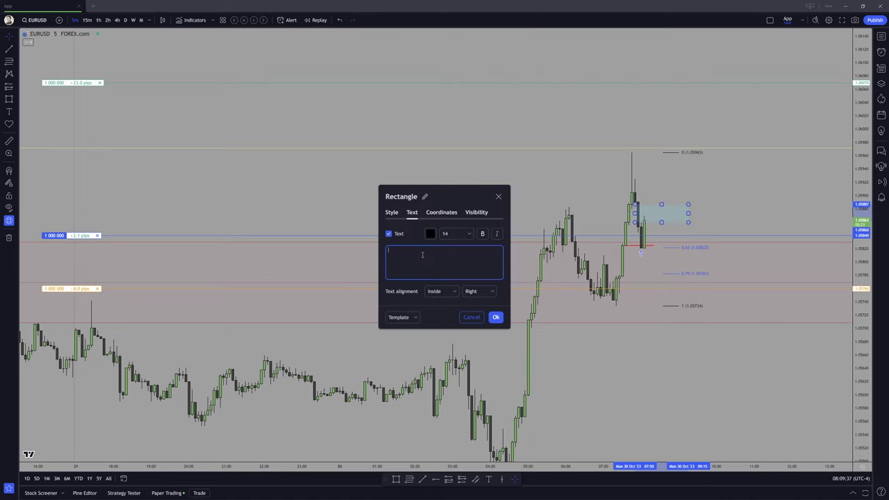
{"action": "type", "text": "IFVG"}
{"action": "left_click", "coordinate": [496, 317]}
{"action": "left_click", "coordinate": [519, 195]}
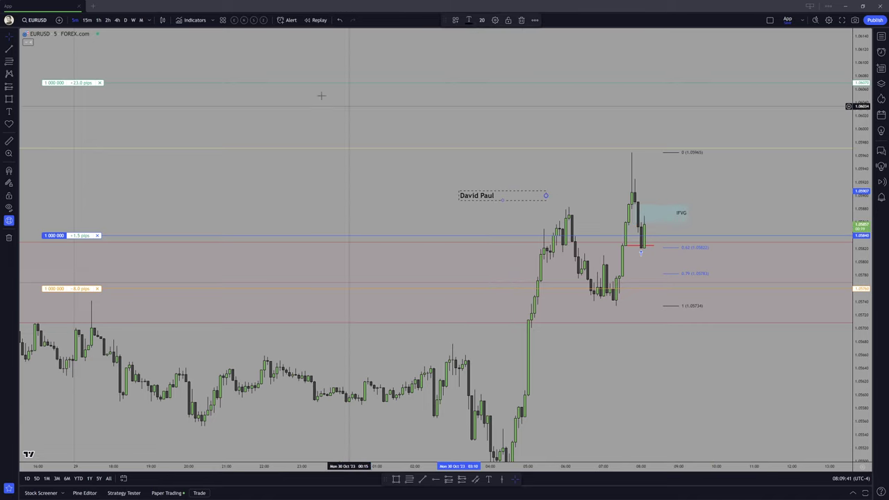
{"action": "left_click_drag", "start_coordinate": [745, 213], "coordinate": [750, 212]}
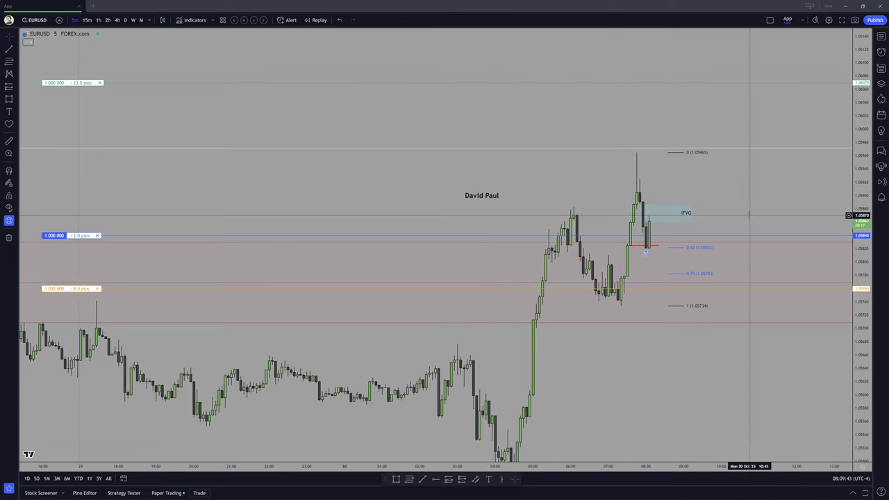
Switch EURUSD to the 1-minute interval, zoom into the latest candles and select the IFVG box.
{"action": "key", "text": "1"}
{"action": "key", "text": "Return"}
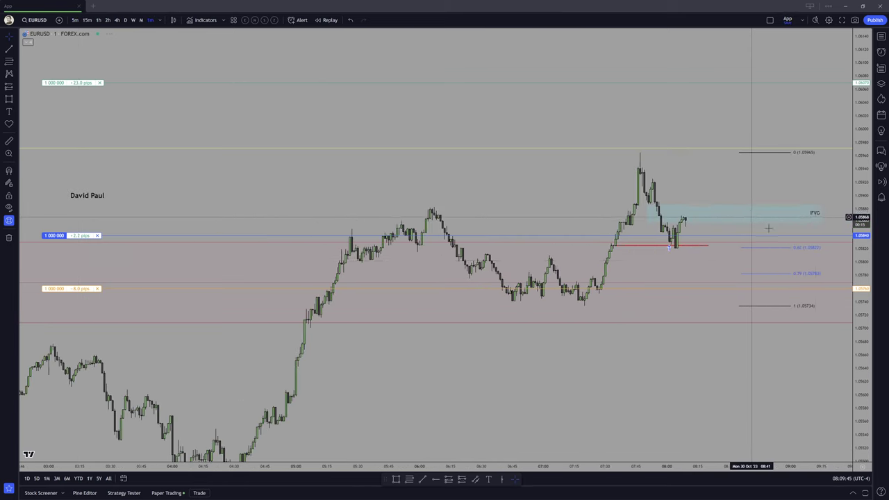
{"action": "scroll", "coordinate": [683, 243], "scroll_direction": "up", "scroll_amount": 3}
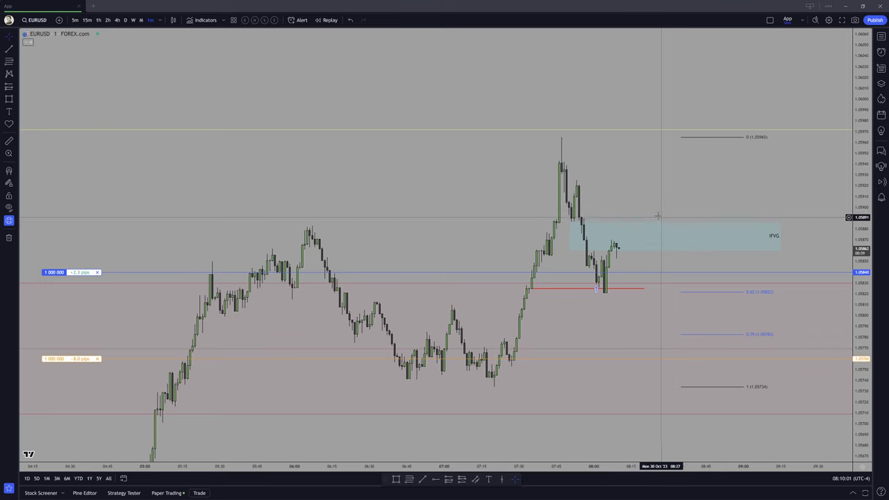
{"action": "left_click_drag", "start_coordinate": [653, 212], "coordinate": [661, 214]}
{"action": "left_click", "coordinate": [643, 251]}
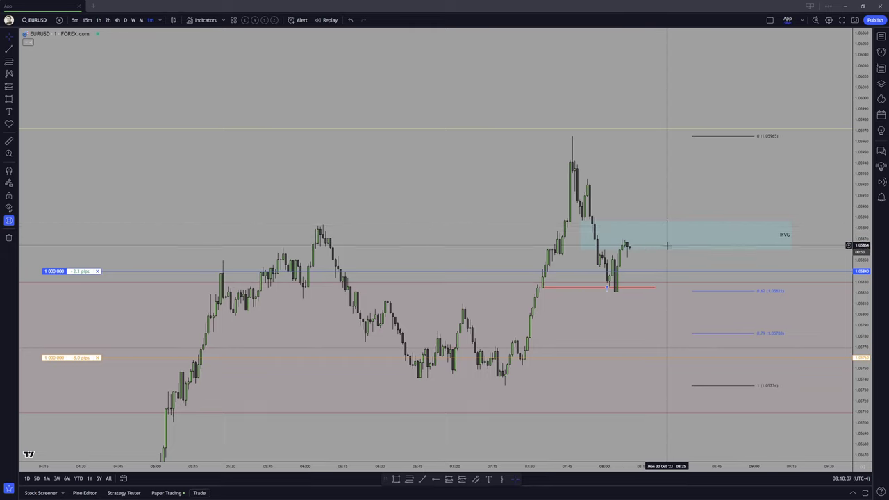
Stretch the IFVG box further to the right.
{"action": "left_click", "coordinate": [790, 235]}
{"action": "left_click_drag", "start_coordinate": [790, 234], "coordinate": [827, 235]}
{"action": "left_click", "coordinate": [767, 196]}
Draw a zigzag Path through the IFVG zone ending in an upward arrow toward 1.05965.
{"action": "key", "text": "ctrl+k"}
{"action": "type", "text": "path"}
{"action": "left_click", "coordinate": [476, 198]}
{"action": "left_click", "coordinate": [709, 248]}
{"action": "left_click", "coordinate": [726, 221]}
{"action": "left_click", "coordinate": [731, 240]}
{"action": "left_click", "coordinate": [744, 223]}
{"action": "left_click", "coordinate": [756, 250]}
{"action": "left_click", "coordinate": [763, 230]}
{"action": "left_click", "coordinate": [768, 241]}
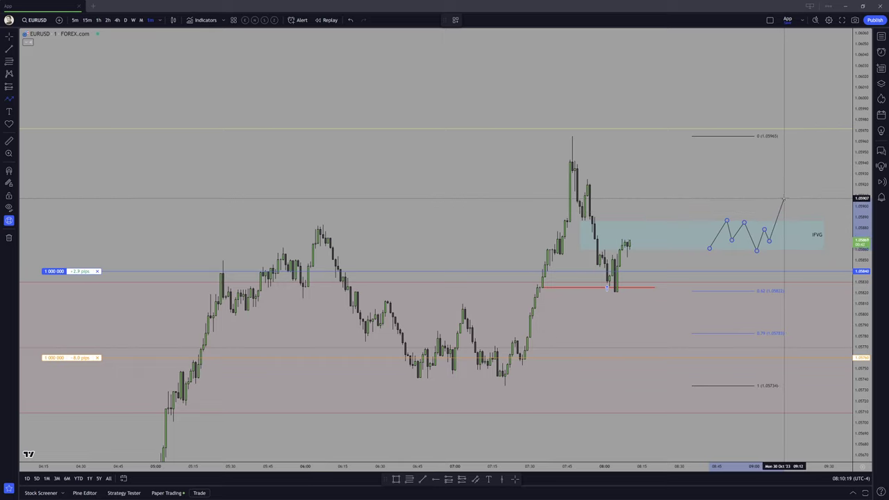
{"action": "left_click", "coordinate": [784, 199]}
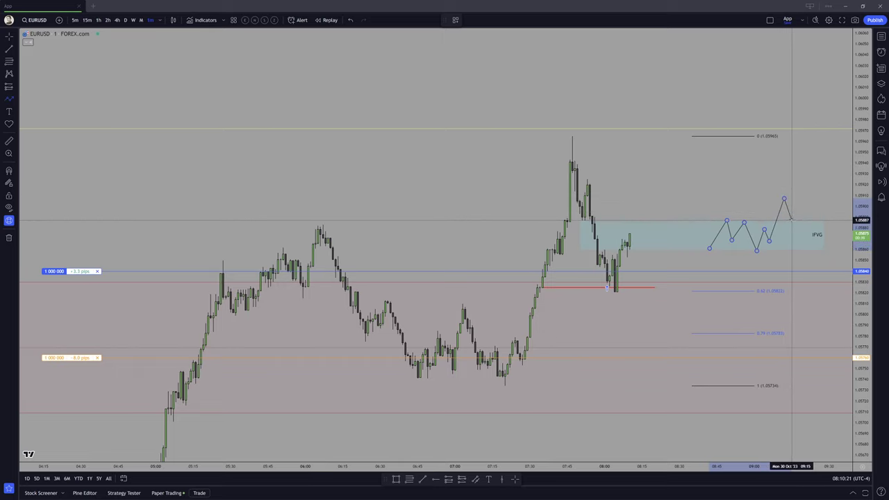
{"action": "left_click", "coordinate": [791, 219]}
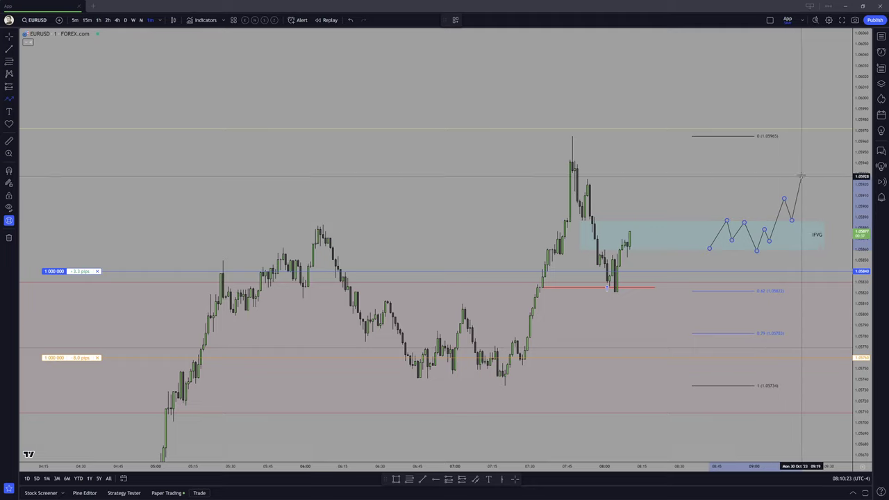
{"action": "double_click", "coordinate": [814, 124]}
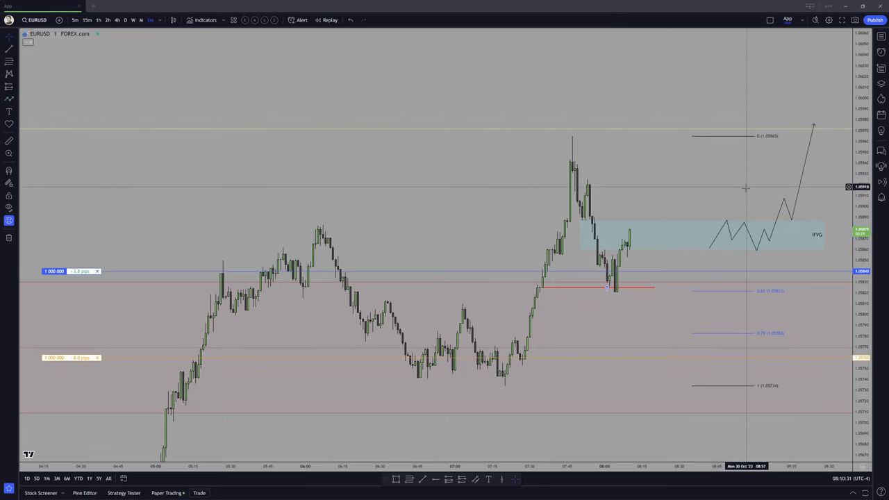
Extend the IFVG box under the projection path and shift the zigzag path further right.
{"action": "mouse_move", "coordinate": [744, 188]}
{"action": "left_mouse_down"}
{"action": "mouse_move", "coordinate": [649, 194]}
{"action": "mouse_move", "coordinate": [620, 257]}
{"action": "left_mouse_up"}
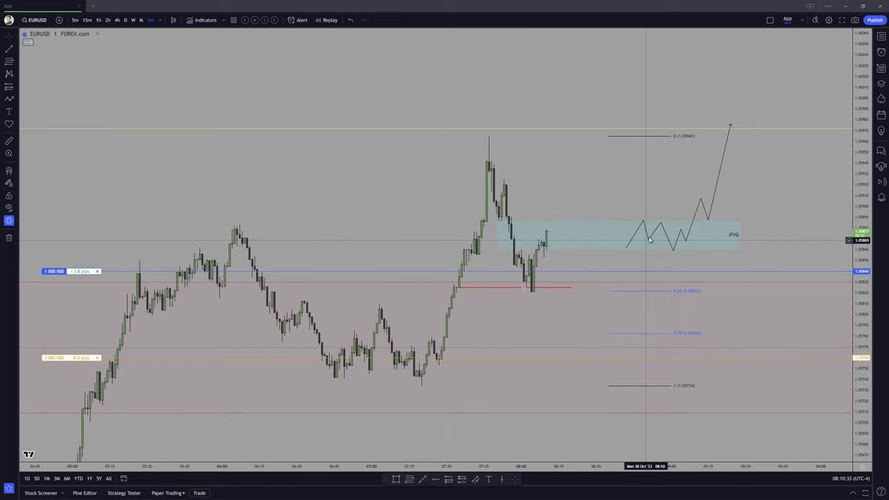
{"action": "left_click", "coordinate": [740, 235]}
{"action": "left_click_drag", "start_coordinate": [740, 235], "coordinate": [798, 234]}
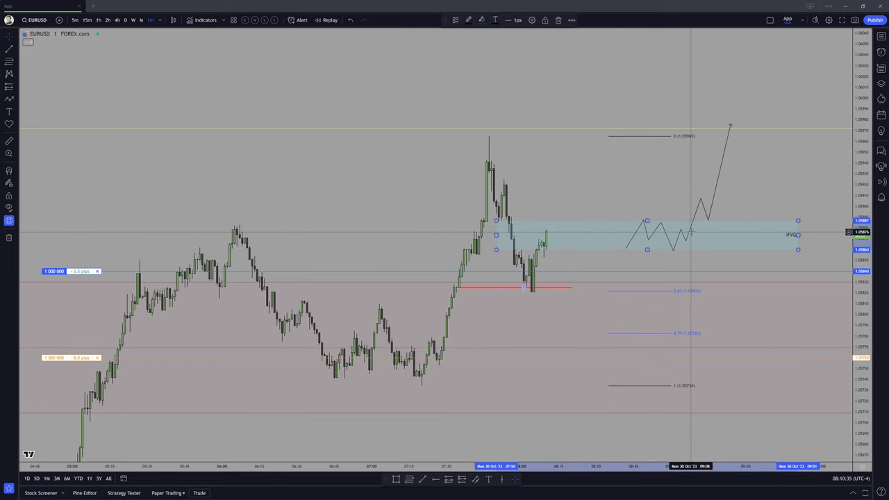
{"action": "left_click_drag", "start_coordinate": [688, 234], "coordinate": [743, 235]}
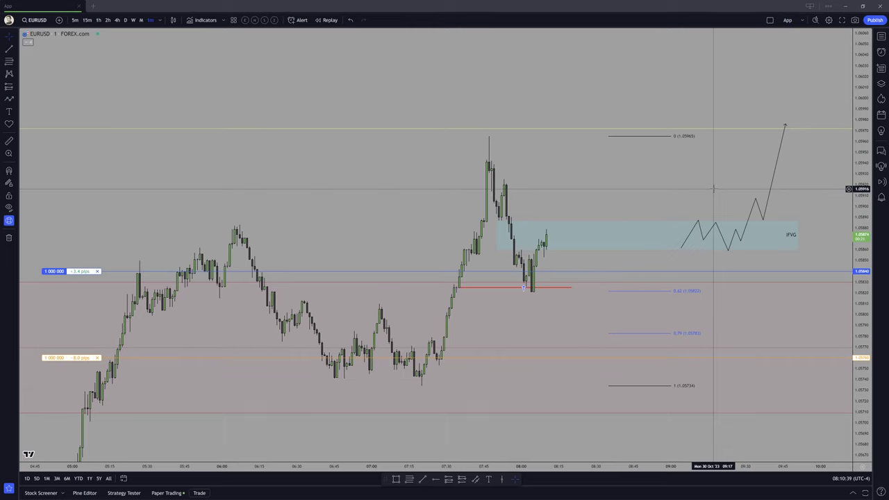
{"action": "left_click_drag", "start_coordinate": [589, 200], "coordinate": [635, 201]}
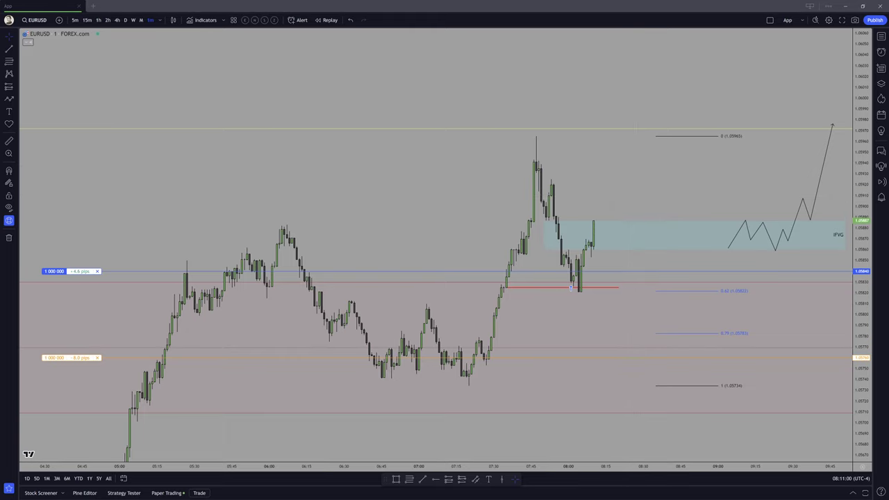
{"action": "key", "text": "ctrl+v"}
{"action": "left_click_drag", "start_coordinate": [445, 218], "coordinate": [290, 121]}
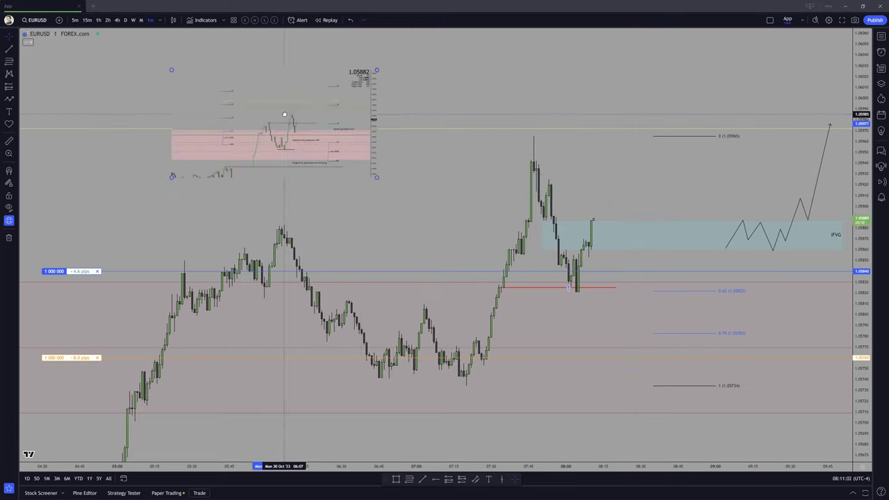
{"action": "left_click_drag", "start_coordinate": [377, 177], "coordinate": [527, 256]}
{"action": "left_click_drag", "start_coordinate": [441, 205], "coordinate": [401, 203]}
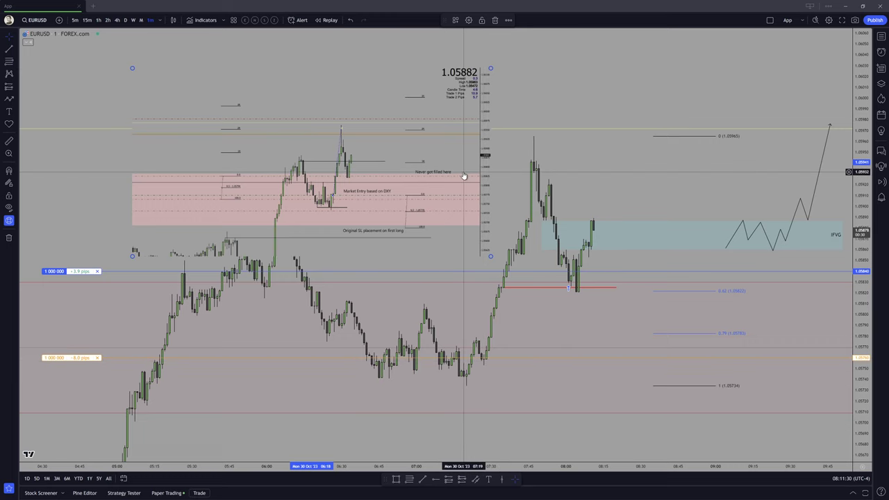
{"action": "key", "text": "Delete"}
{"action": "scroll", "coordinate": [625, 184], "scroll_direction": "left", "scroll_amount": 2}
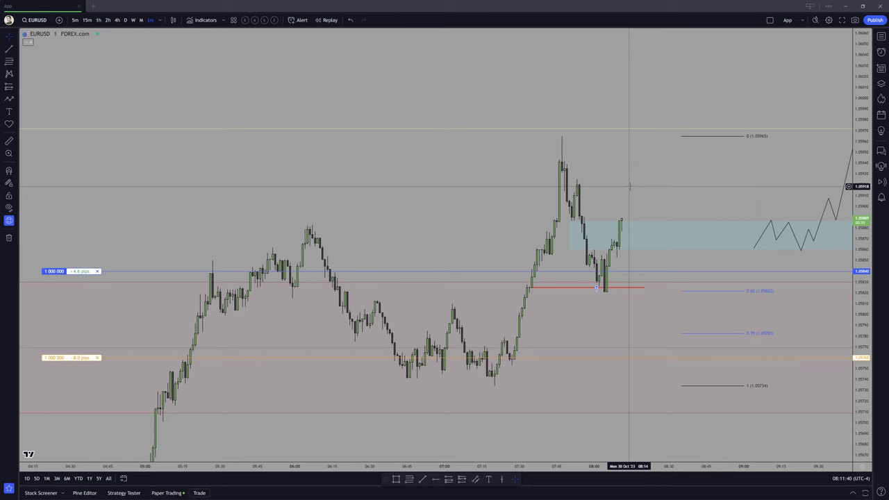
Zoom into the 1-minute candles around the IFVG box, then change EURUSD to 5-minute candles.
{"action": "scroll", "coordinate": [611, 201], "scroll_direction": "right", "scroll_amount": 2}
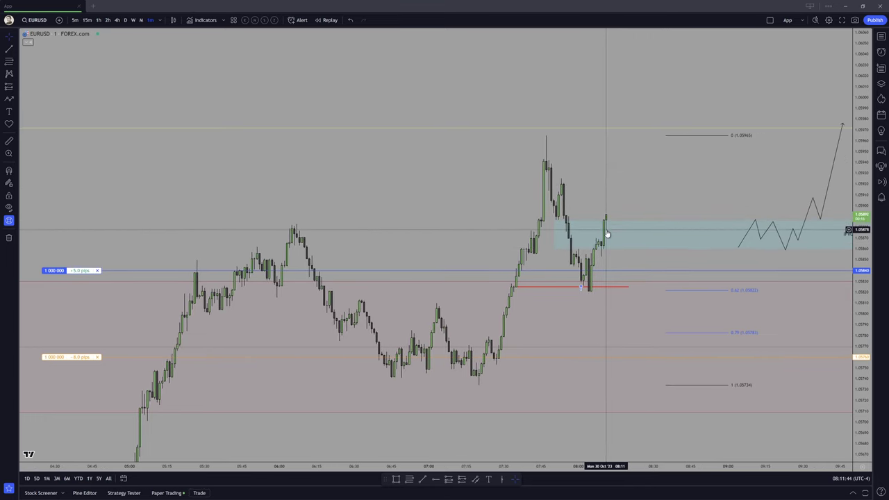
{"action": "scroll", "coordinate": [655, 216], "scroll_direction": "up", "scroll_amount": 3}
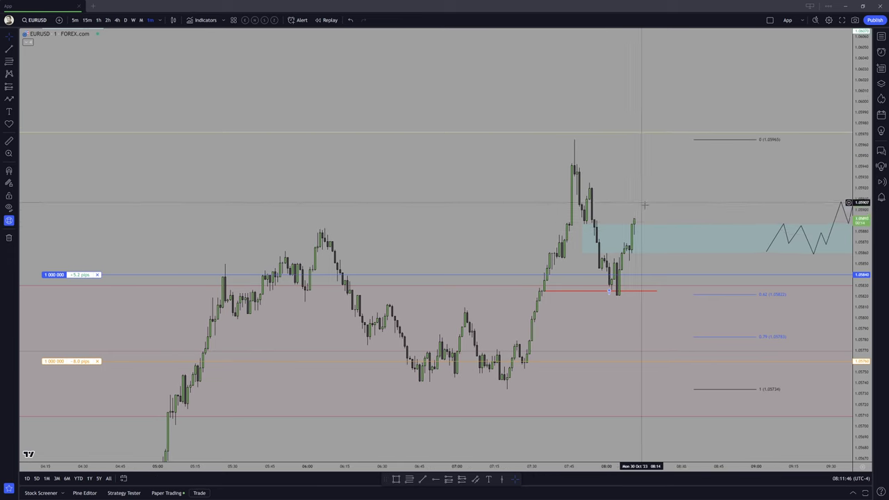
{"action": "left_click", "coordinate": [586, 214]}
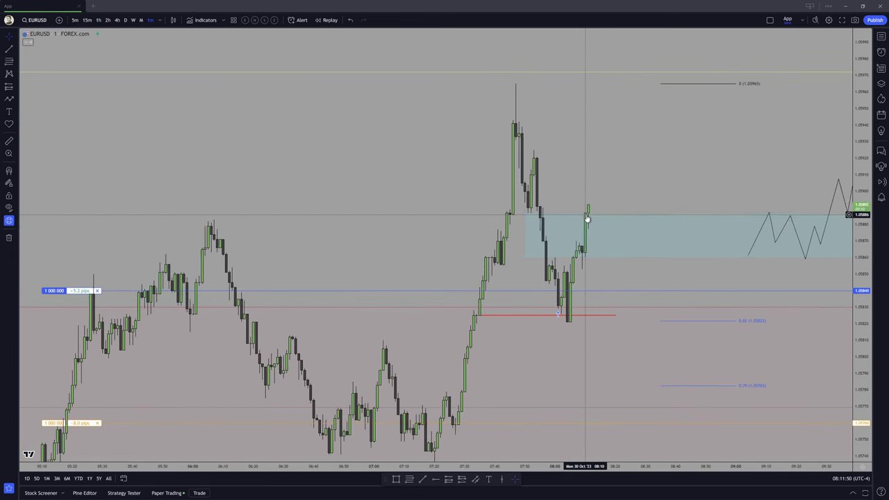
{"action": "left_click", "coordinate": [603, 187]}
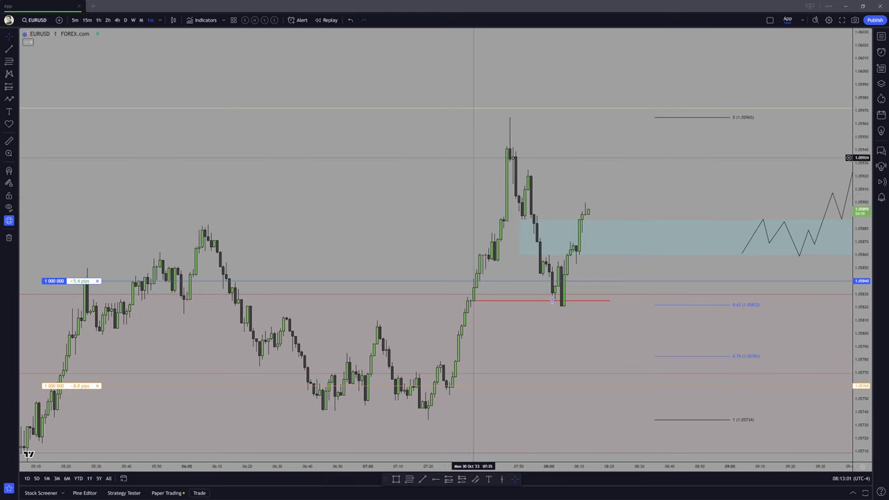
{"action": "left_click", "coordinate": [75, 19]}
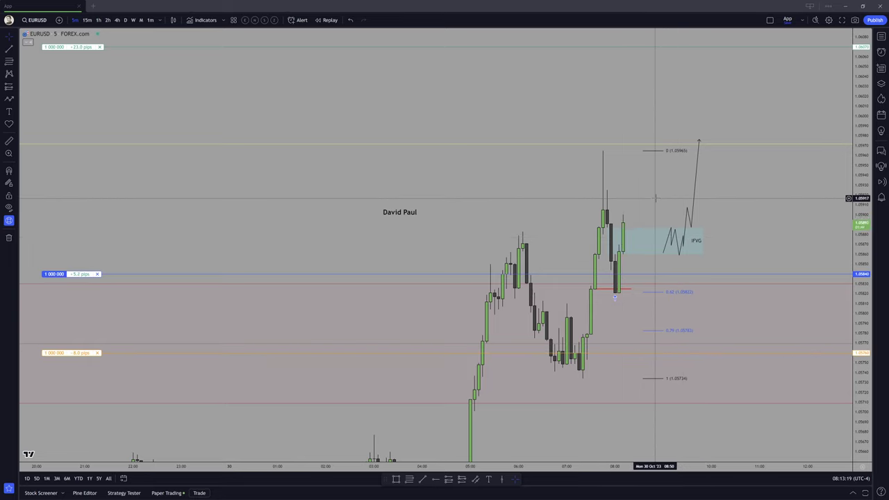
Change EURUSD to the 1-minute interval with '1' and zoom in on the latest bars.
{"action": "key", "text": "1"}
{"action": "key", "text": "Return"}
{"action": "scroll", "coordinate": [643, 234], "scroll_direction": "up", "scroll_amount": 5}
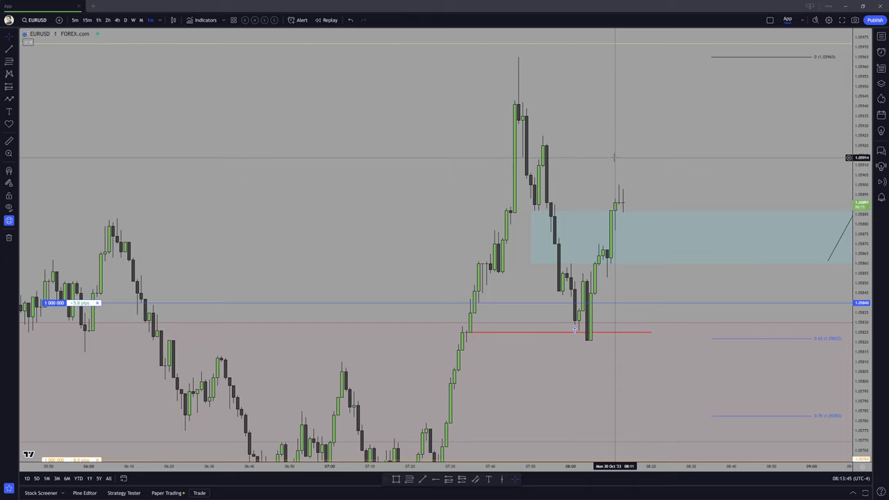
Review the 1-minute move with the price scale reset and fib levels in view, then switch to 5-minute.
{"action": "left_click_drag", "start_coordinate": [614, 158], "coordinate": [605, 190]}
{"action": "scroll", "coordinate": [492, 210], "scroll_direction": "down", "scroll_amount": 2}
{"action": "left_click_drag", "start_coordinate": [492, 210], "coordinate": [497, 176]}
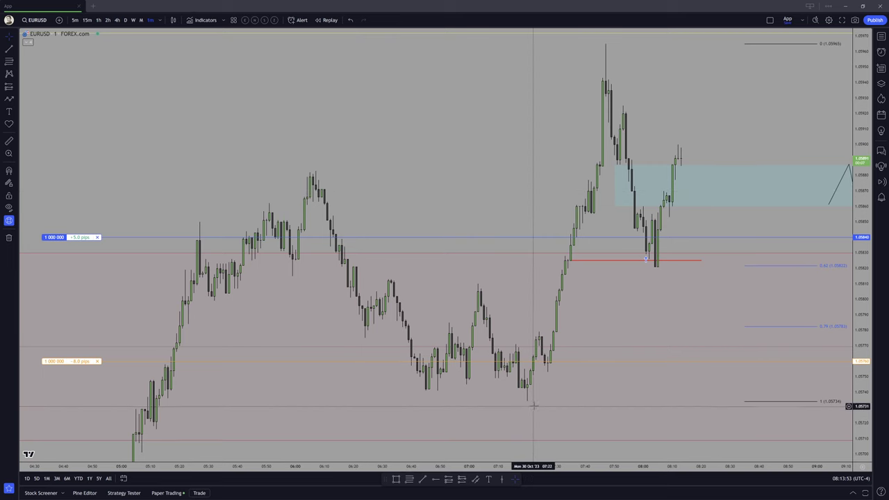
{"action": "left_click_drag", "start_coordinate": [548, 378], "coordinate": [589, 317]}
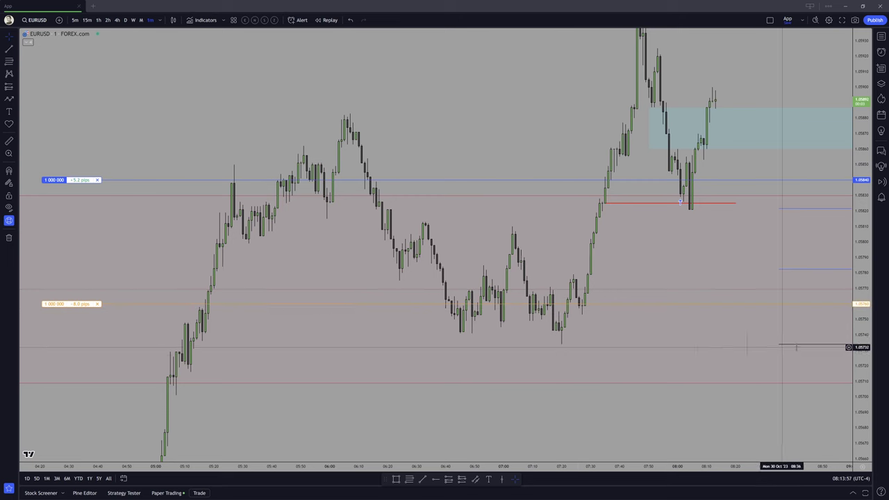
{"action": "left_click_drag", "start_coordinate": [556, 309], "coordinate": [599, 286]}
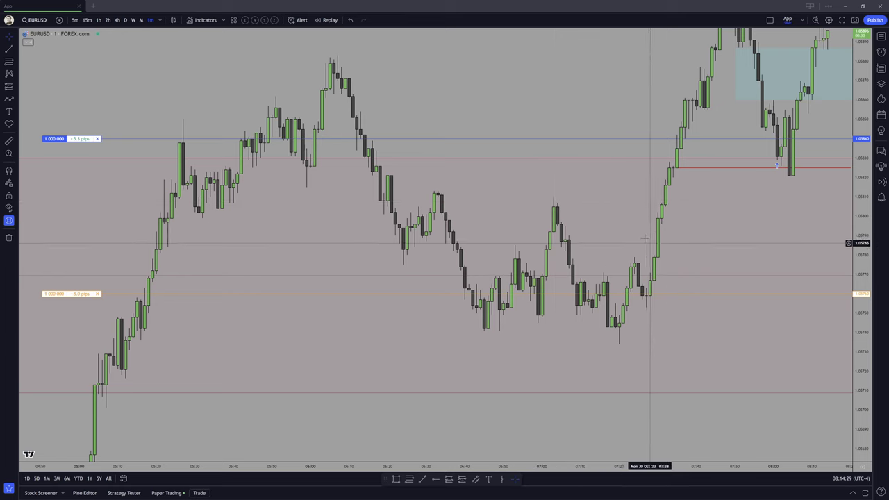
{"action": "left_click_drag", "start_coordinate": [625, 237], "coordinate": [613, 245]}
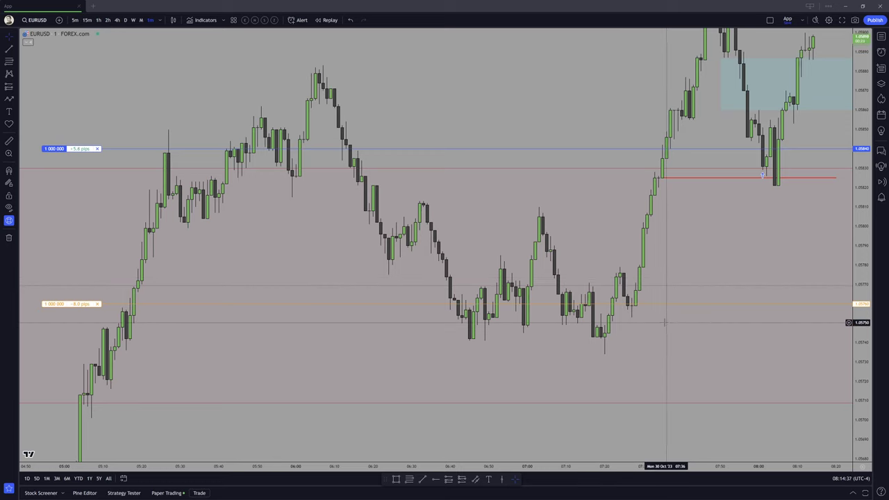
{"action": "double_click", "coordinate": [868, 274]}
{"action": "left_click_drag", "start_coordinate": [825, 267], "coordinate": [648, 232]}
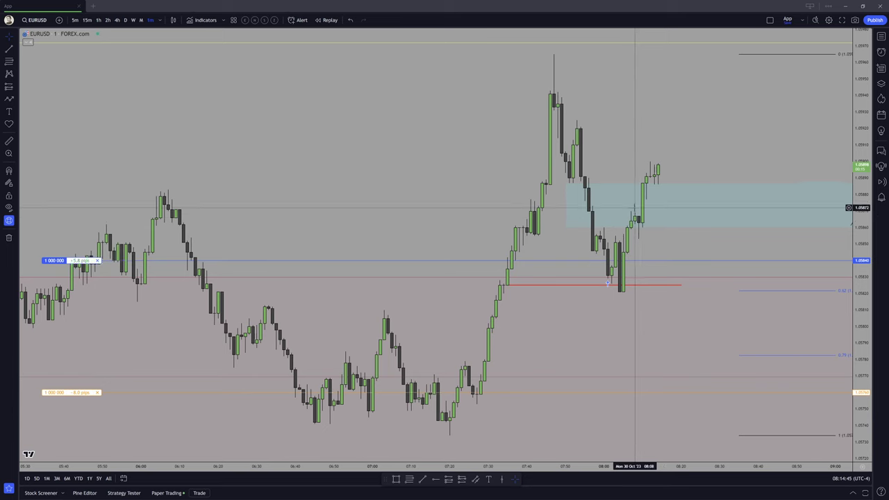
{"action": "scroll", "coordinate": [774, 179], "scroll_direction": "down", "scroll_amount": 3}
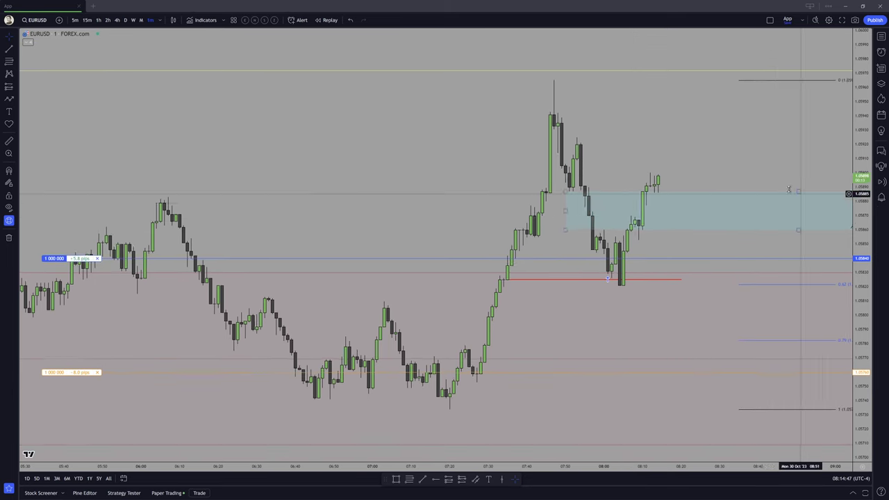
{"action": "scroll", "coordinate": [701, 163], "scroll_direction": "down", "scroll_amount": 2}
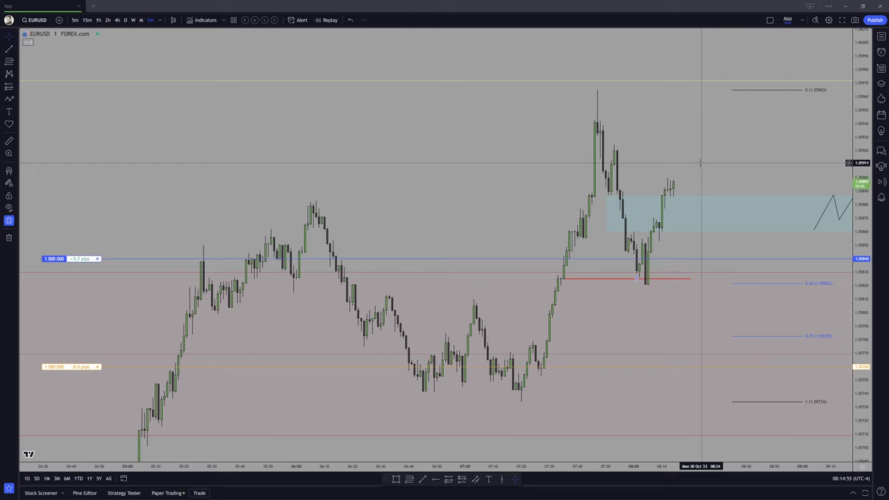
{"action": "type", "text": "5"}
{"action": "key", "text": "Return"}
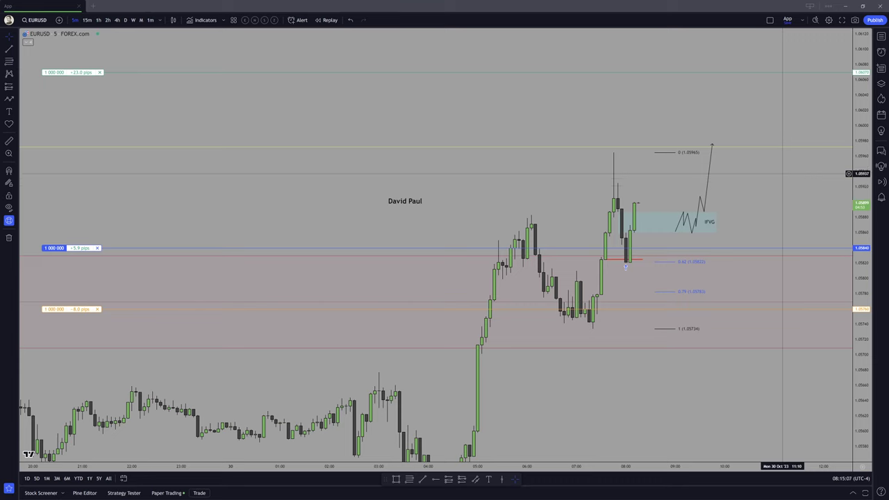
Check EURUSD on 15-minute candles, return to 5-minute and zoom in on the recent IFVG zone.
{"action": "left_click", "coordinate": [87, 20]}
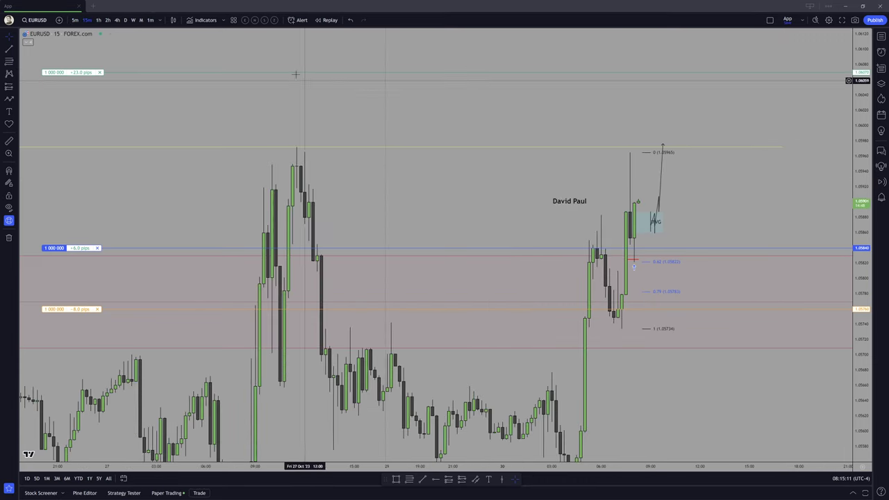
{"action": "left_click", "coordinate": [75, 19]}
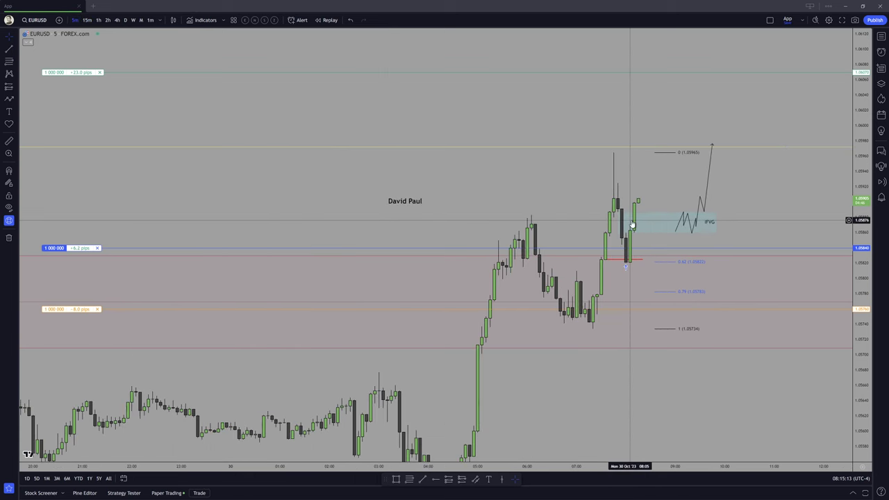
{"action": "left_click_drag", "start_coordinate": [674, 192], "coordinate": [717, 201]}
{"action": "scroll", "coordinate": [717, 201], "scroll_direction": "up", "scroll_amount": 2}
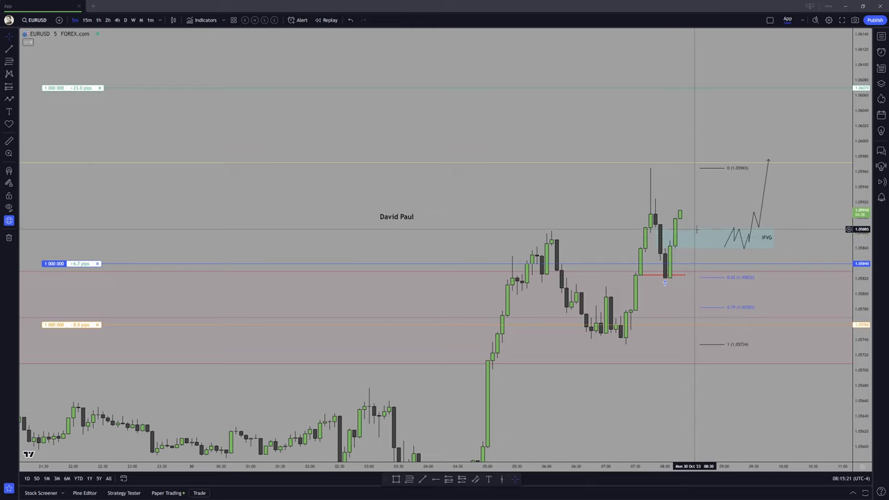
{"action": "scroll", "coordinate": [700, 193], "scroll_direction": "up", "scroll_amount": 5}
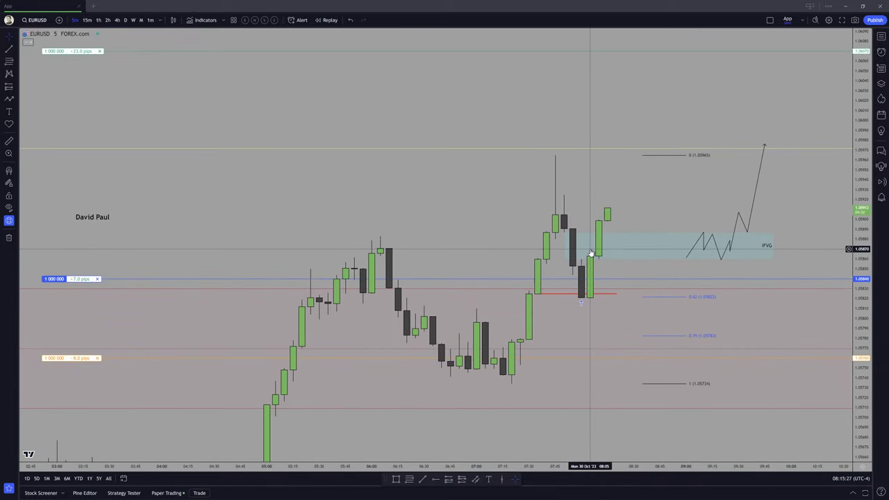
{"action": "left_click", "coordinate": [773, 246]}
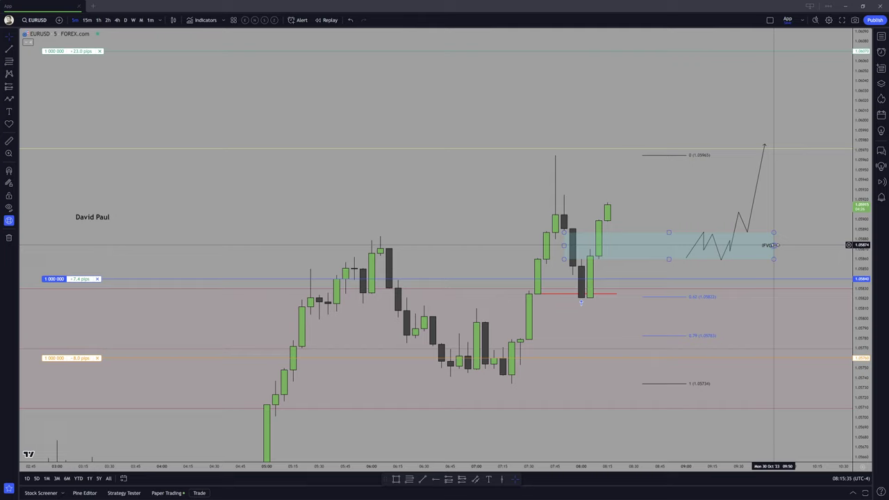
{"action": "left_click", "coordinate": [783, 212]}
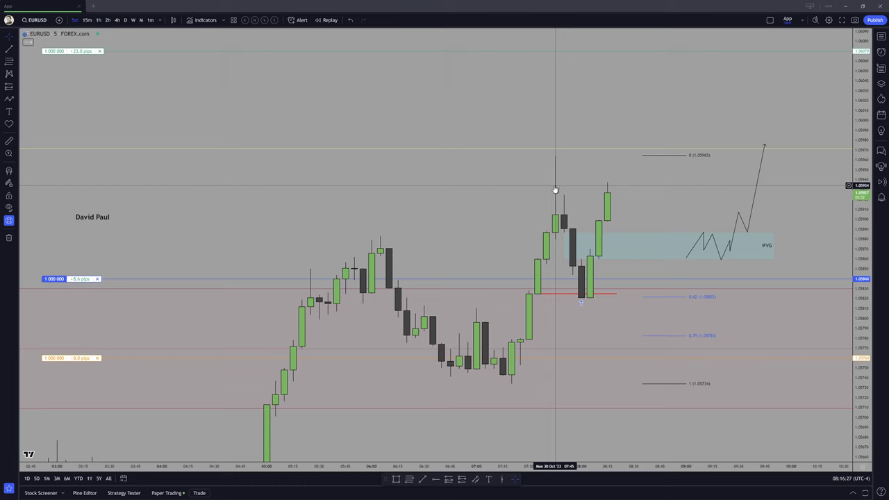
{"action": "scroll", "coordinate": [865, 216], "scroll_direction": "down", "scroll_amount": 2}
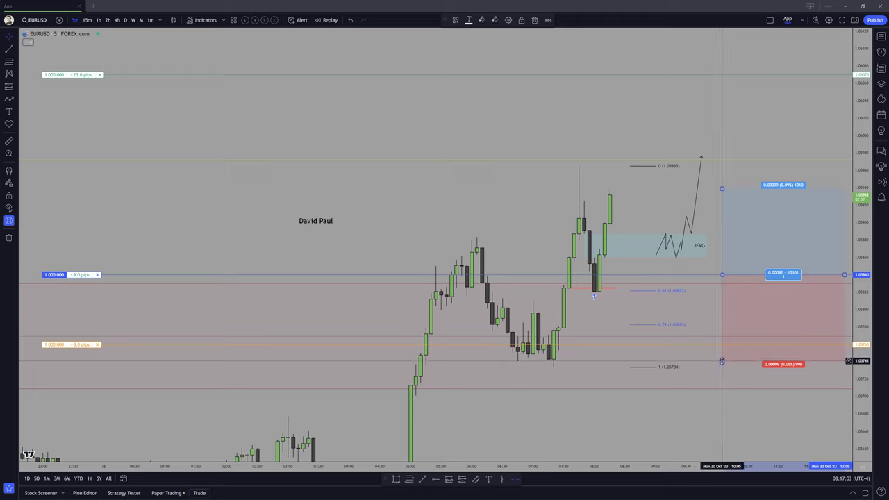
Raise the position box's stop to a 0.00043 distance and drag the live stop-loss toward 1.05815.
{"action": "left_click_drag", "start_coordinate": [722, 361], "coordinate": [722, 330]}
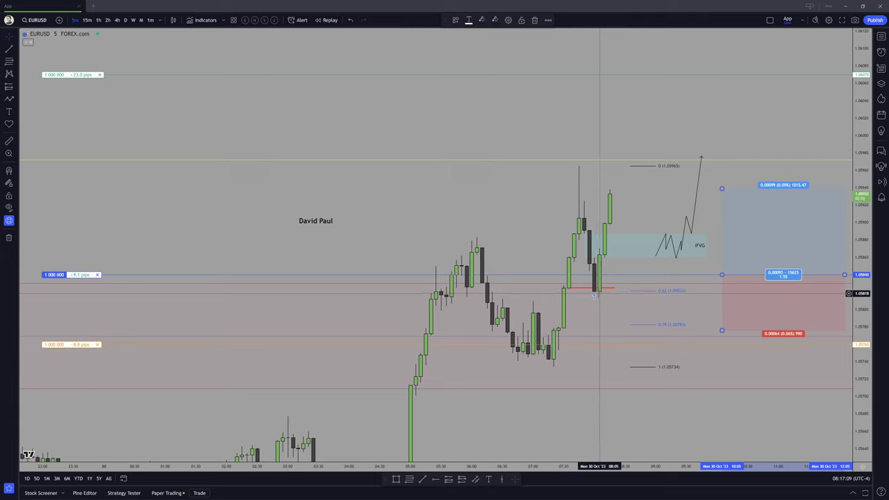
{"action": "left_click", "coordinate": [584, 235]}
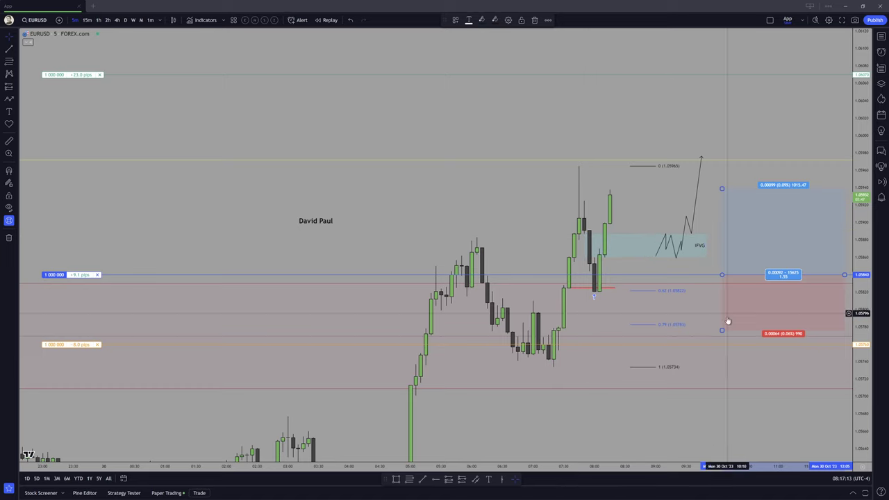
{"action": "left_click_drag", "start_coordinate": [721, 330], "coordinate": [722, 312]}
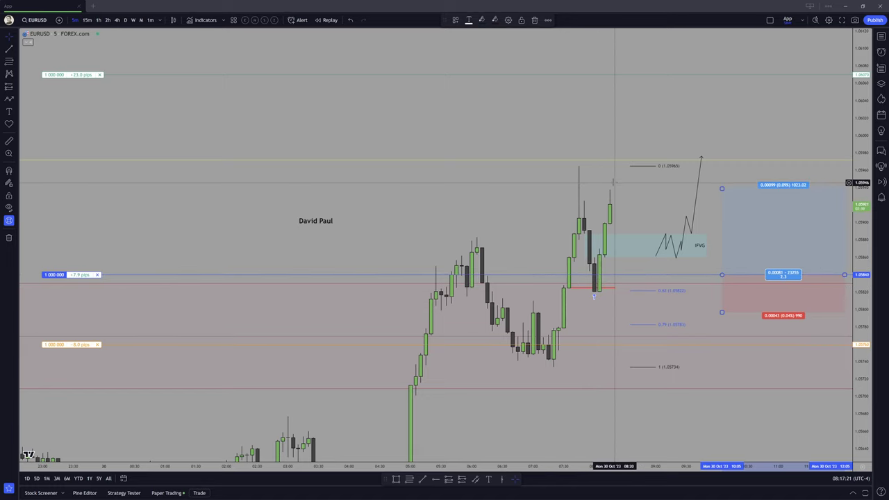
{"action": "left_click_drag", "start_coordinate": [79, 345], "coordinate": [96, 298]}
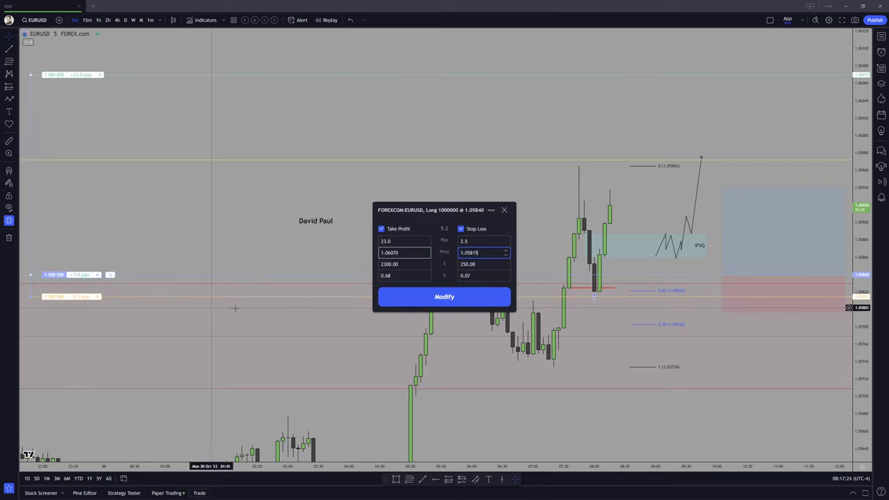
Confirm the modified stop-loss of 1.05815 in the Modify order dialog.
{"action": "left_click", "coordinate": [444, 298]}
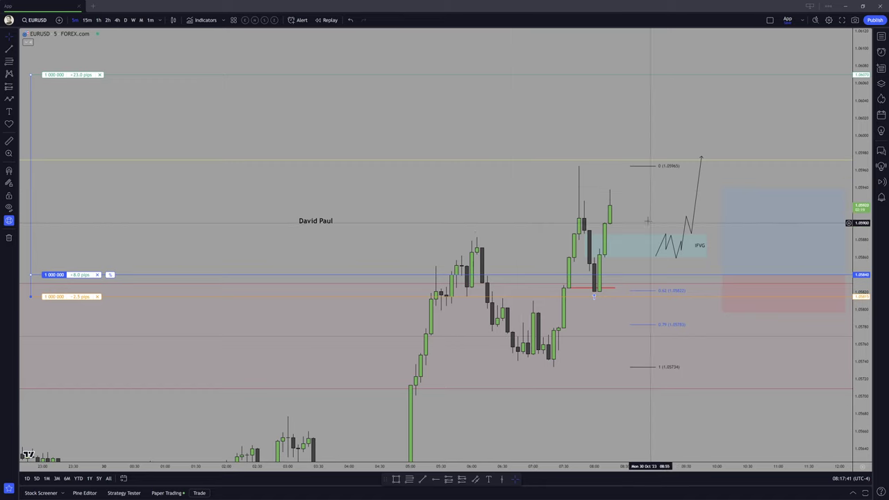
Lower the long box's stop to 0.00080, lift its target to the yellow 1.05975 line, and narrow it.
{"action": "left_click", "coordinate": [546, 201]}
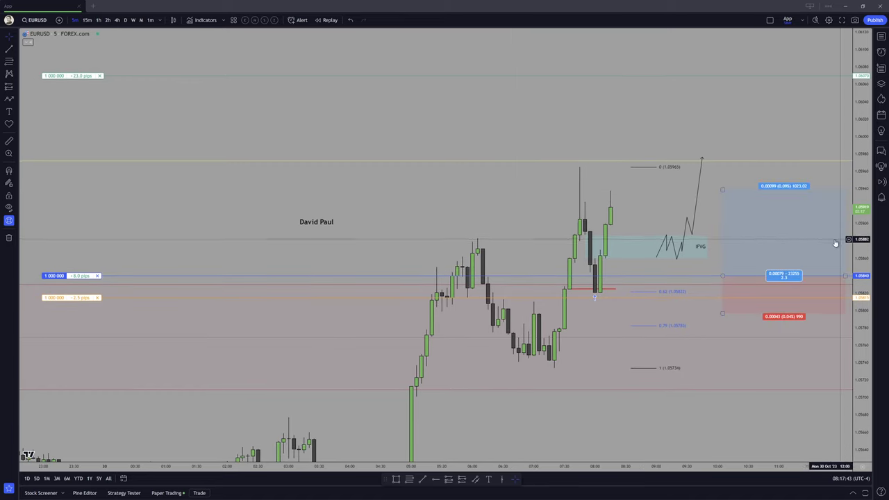
{"action": "scroll", "coordinate": [615, 200], "scroll_direction": "up", "scroll_amount": 1}
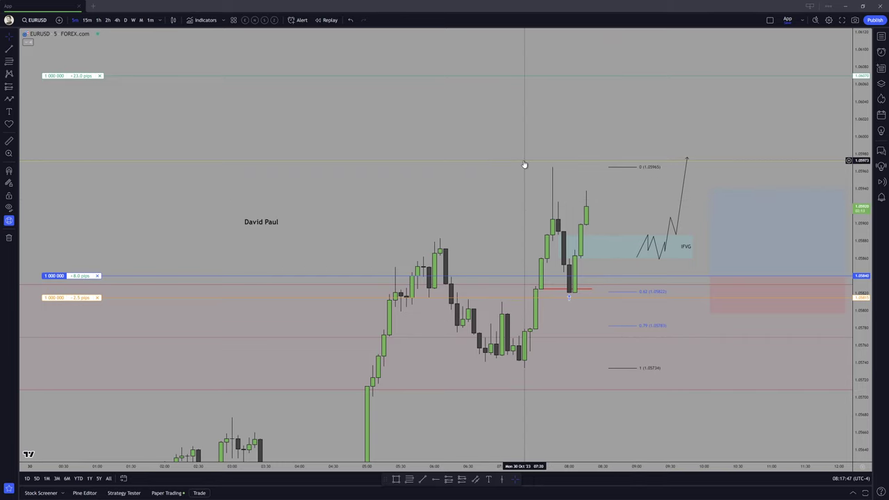
{"action": "left_click", "coordinate": [711, 203]}
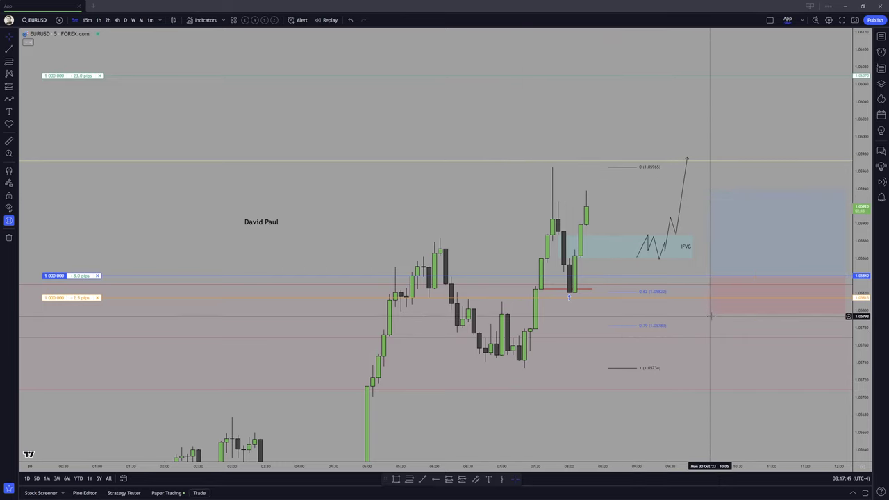
{"action": "left_click_drag", "start_coordinate": [710, 314], "coordinate": [710, 345]}
{"action": "left_click_drag", "start_coordinate": [710, 189], "coordinate": [715, 158]}
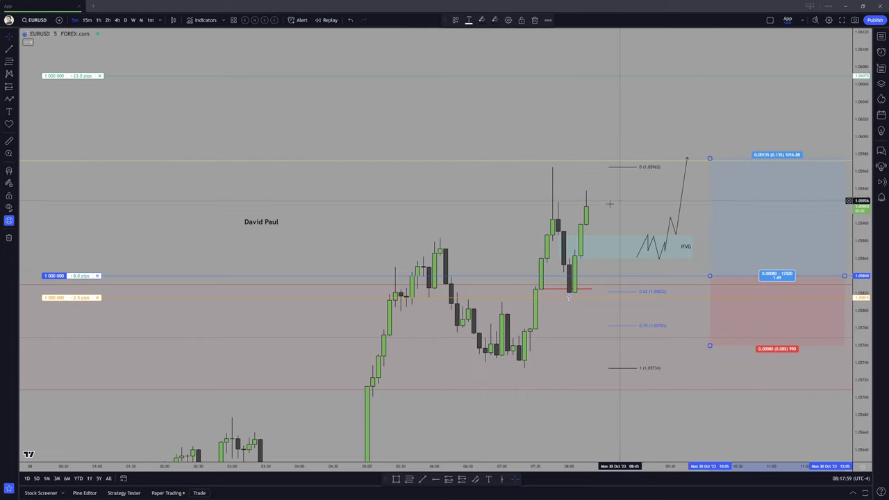
{"action": "left_click_drag", "start_coordinate": [844, 275], "coordinate": [778, 276]}
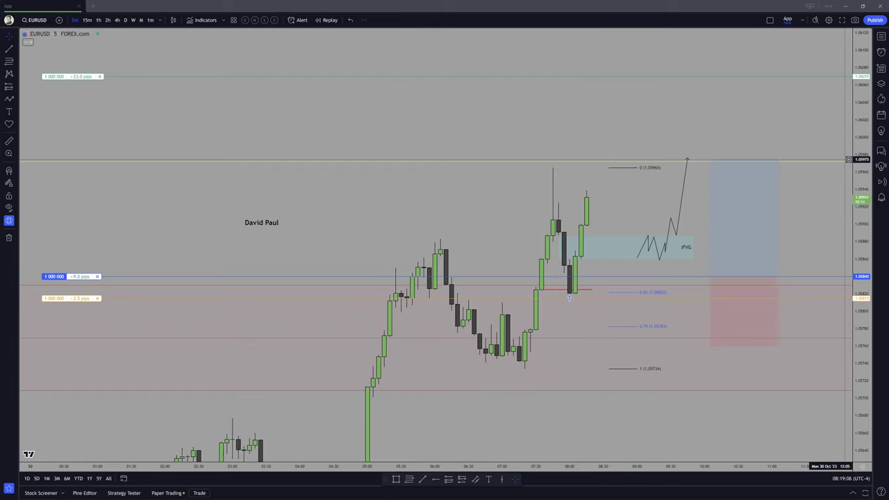
Place an 800000-unit EURUSD sell limit order at 1.05975 from the price axis.
{"action": "left_click", "coordinate": [848, 159]}
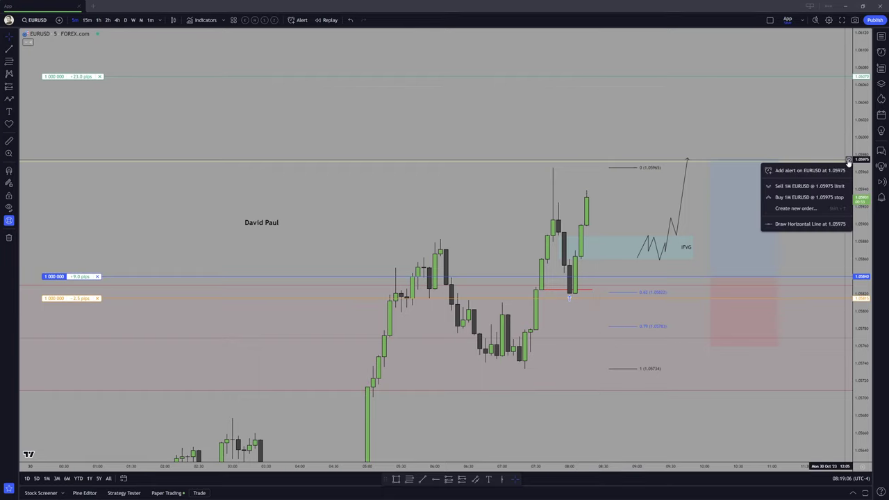
{"action": "left_click", "coordinate": [798, 187]}
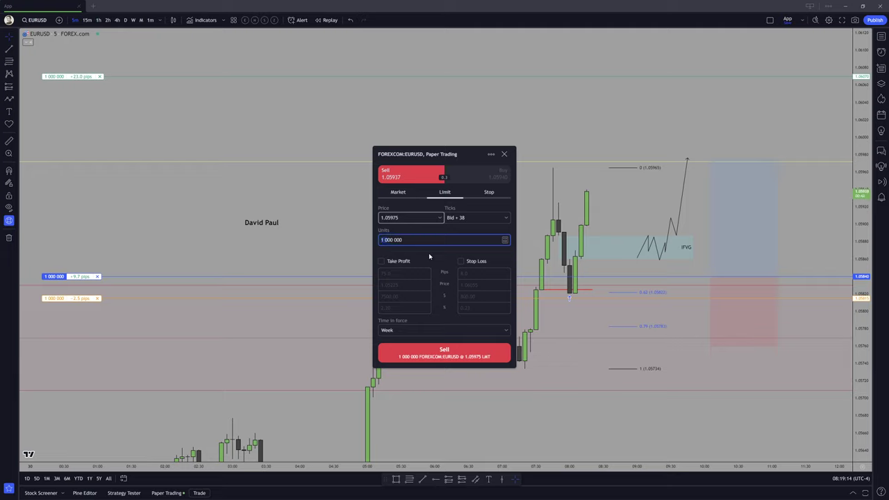
{"action": "type", "text": "800000"}
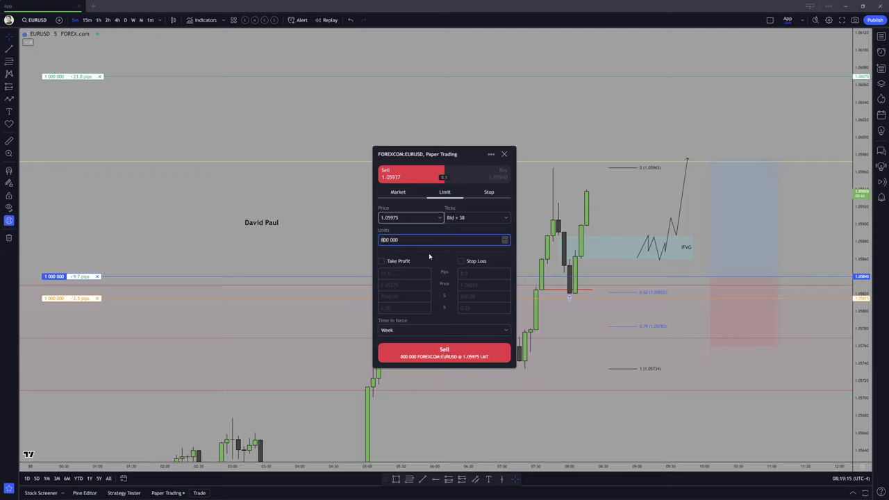
{"action": "left_click", "coordinate": [454, 350]}
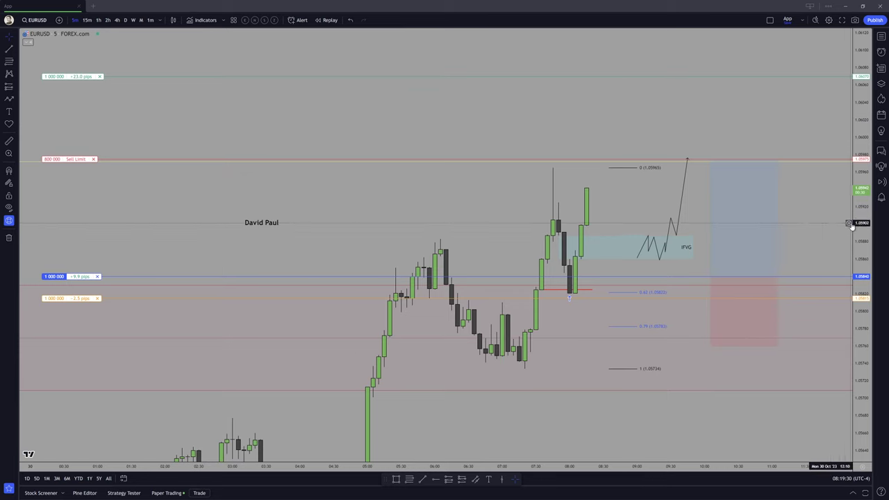
Zoom out and pan the EURUSD view, then load the TVC DXY dollar index chart.
{"action": "left_click_drag", "start_coordinate": [856, 240], "coordinate": [856, 252]}
{"action": "scroll", "coordinate": [856, 252], "scroll_direction": "down", "scroll_amount": 5}
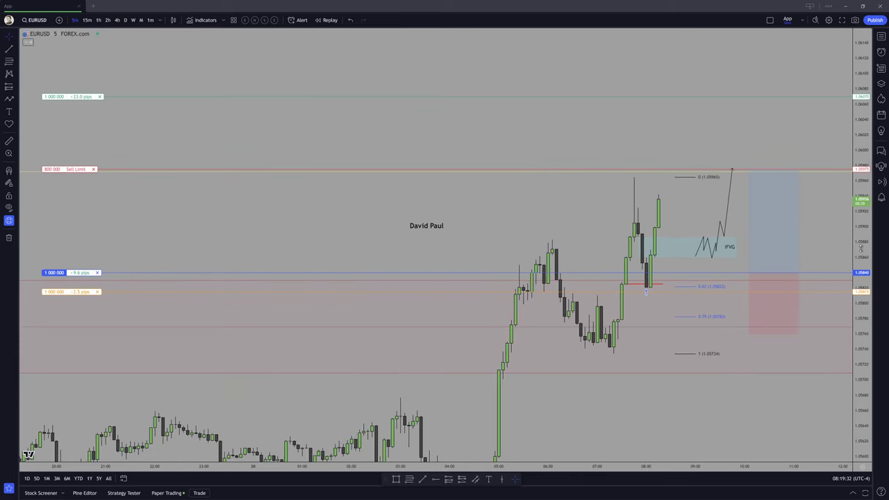
{"action": "left_click_drag", "start_coordinate": [795, 384], "coordinate": [752, 302]}
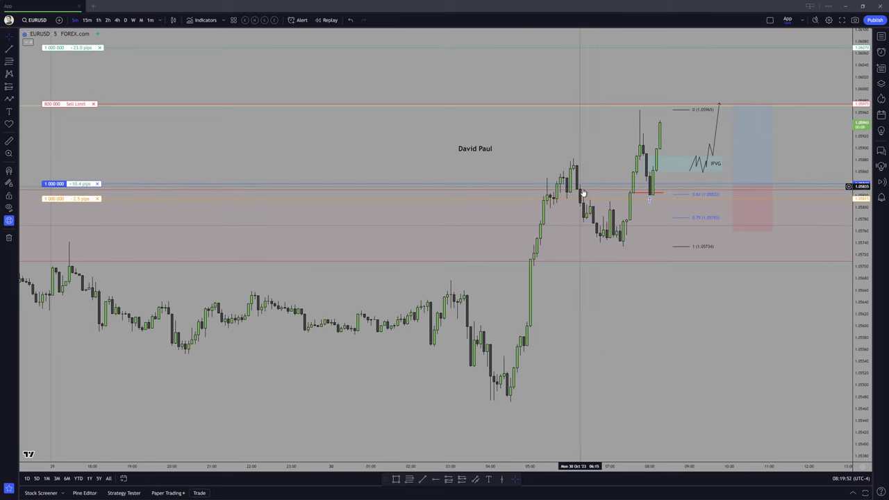
{"action": "left_click_drag", "start_coordinate": [590, 154], "coordinate": [585, 161]}
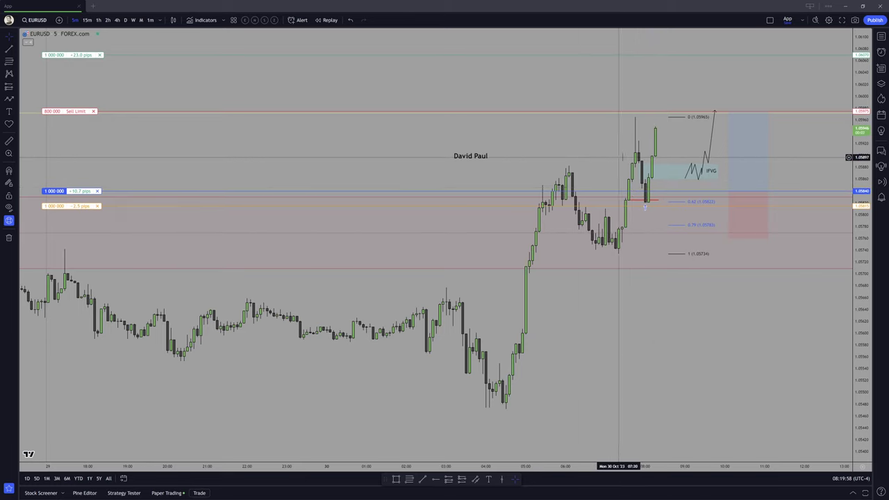
{"action": "left_click", "coordinate": [721, 172]}
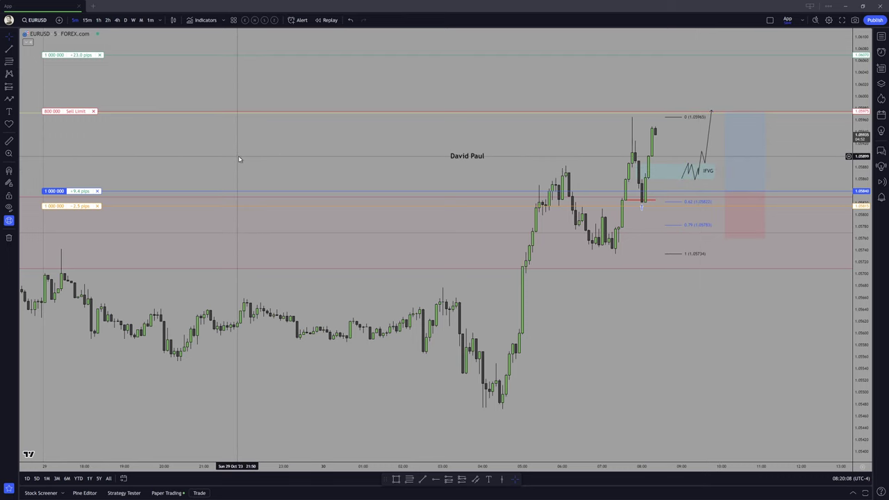
{"action": "type", "text": "DXY"}
{"action": "left_click", "coordinate": [383, 206]}
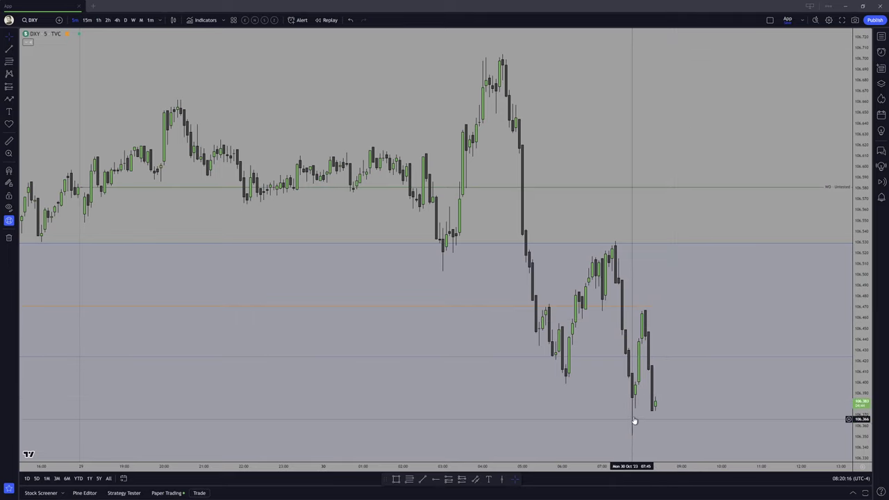
Undo the DXY price-scale compression and return the chart to EURUSD.
{"action": "left_click_drag", "start_coordinate": [873, 402], "coordinate": [871, 418]}
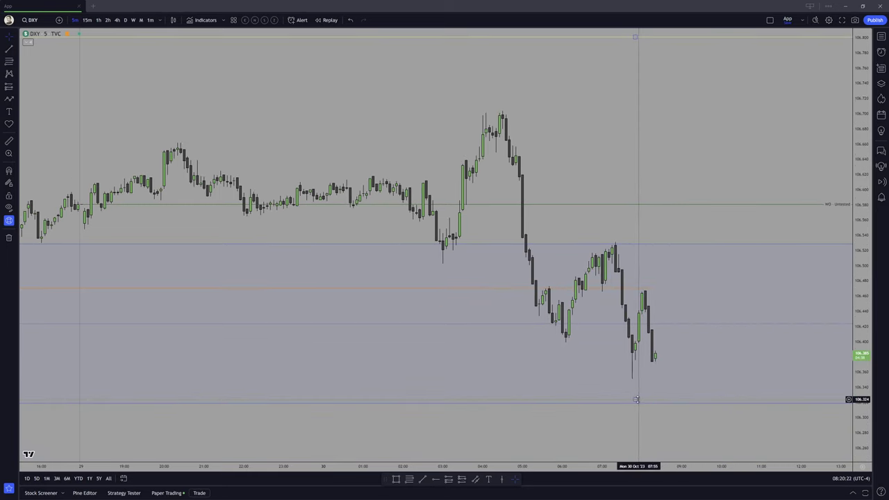
{"action": "key", "text": "ctrl+z"}
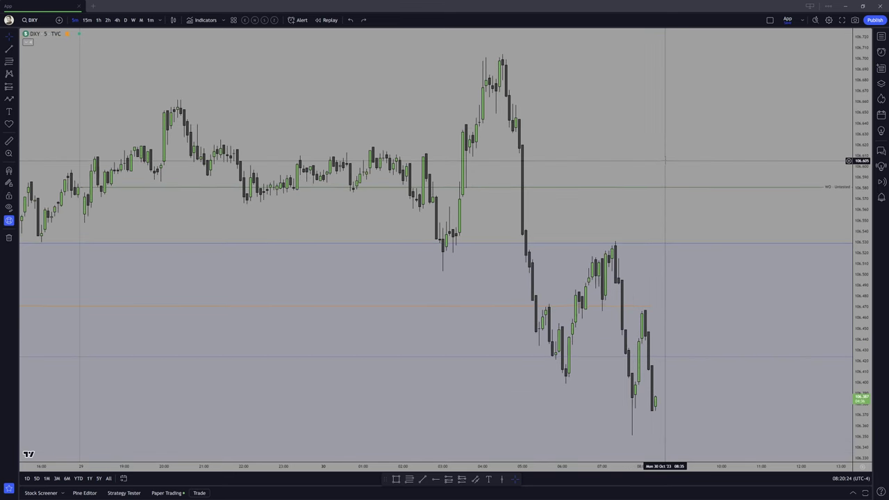
{"action": "key", "text": "space"}
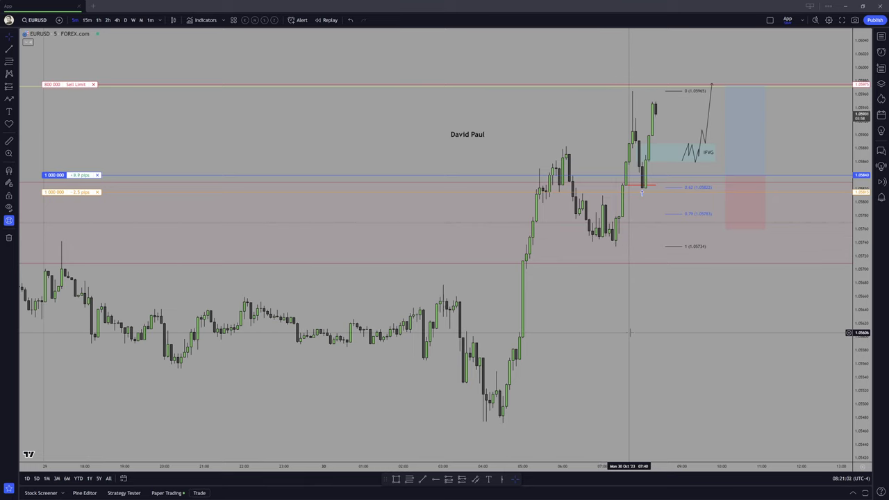
Split into two side-by-side charts with DXY on the right, moving its level line to about 106.529.
{"action": "type", "text": "DXY"}
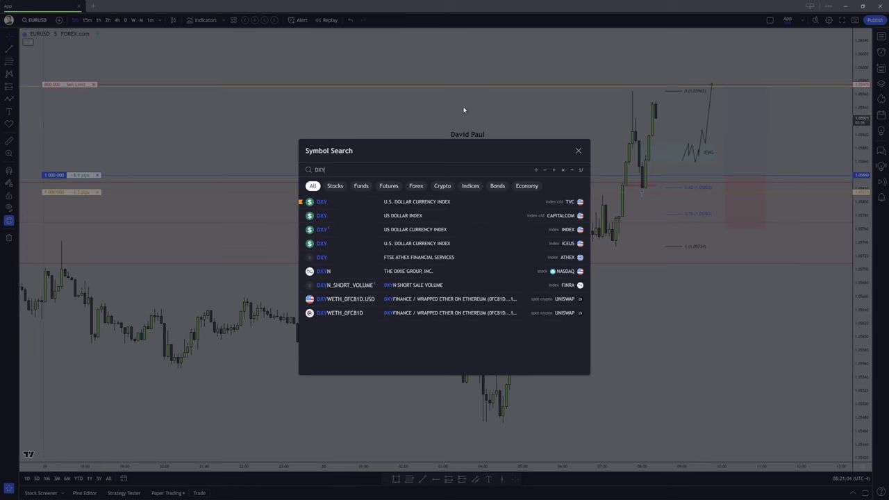
{"action": "key", "text": "Escape"}
{"action": "left_click", "coordinate": [770, 19]}
{"action": "left_click", "coordinate": [796, 39]}
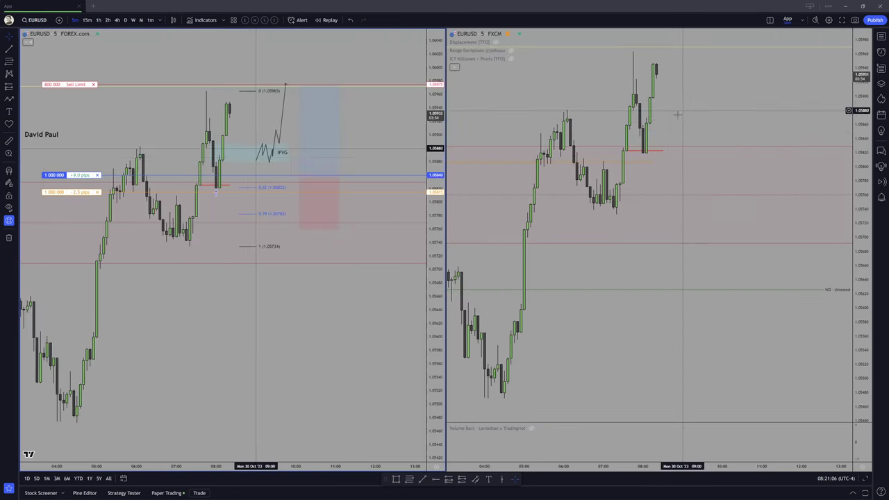
{"action": "type", "text": "DXY"}
{"action": "key", "text": "Return"}
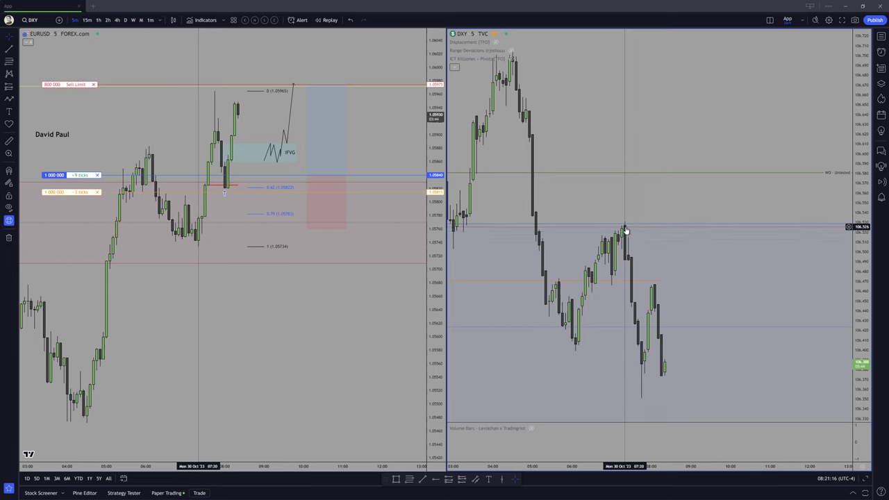
{"action": "left_click_drag", "start_coordinate": [625, 229], "coordinate": [626, 227]}
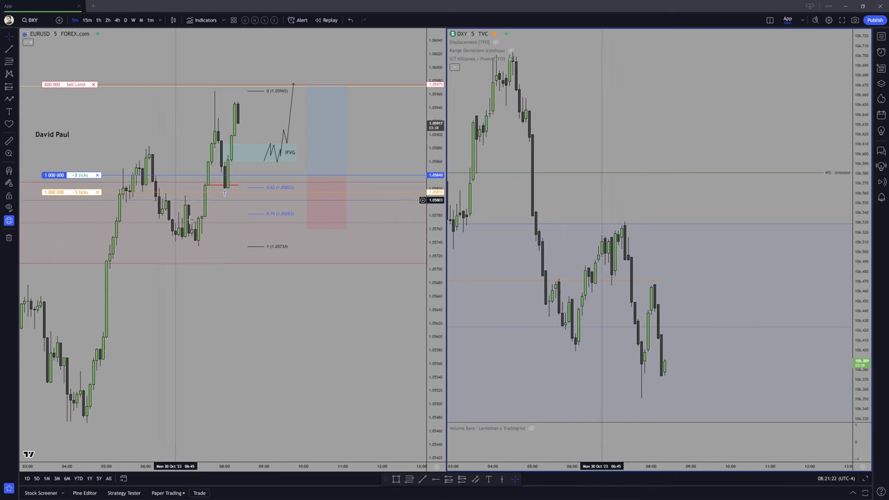
Activate the EURUSD chart, apply the OB - LTF drawing template, and toggle 15m back to 5m.
{"action": "left_click_drag", "start_coordinate": [163, 114], "coordinate": [313, 122]}
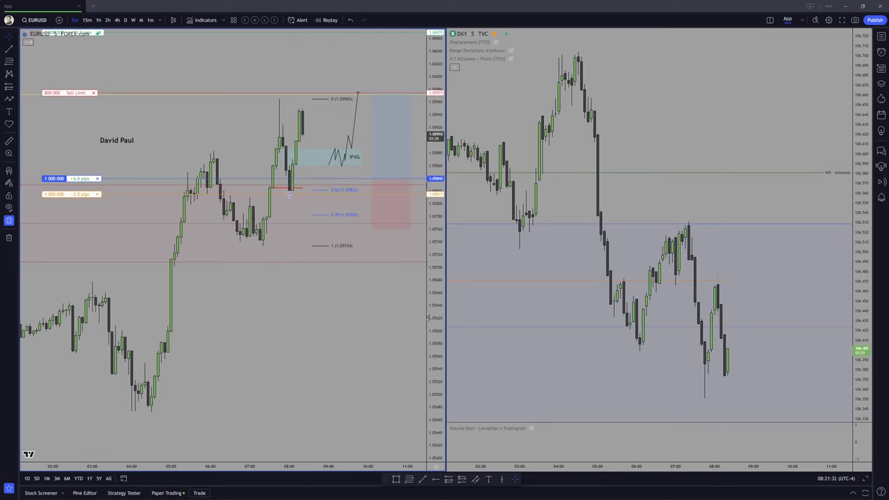
{"action": "left_click", "coordinate": [454, 19]}
{"action": "left_click", "coordinate": [473, 84]}
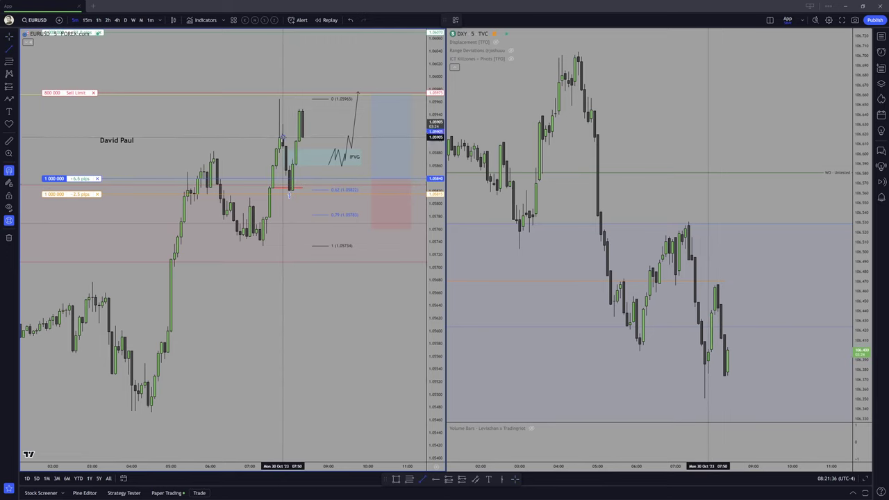
{"action": "left_click", "coordinate": [86, 19]}
{"action": "left_click", "coordinate": [74, 19]}
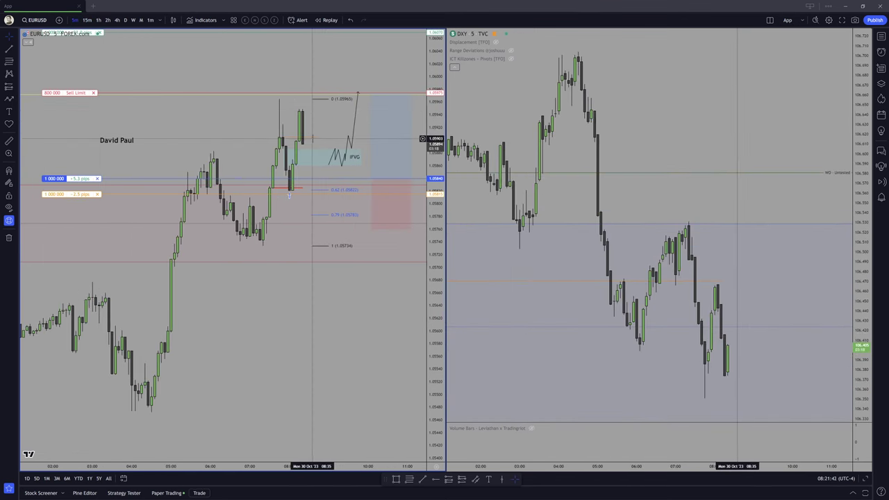
Expand the EURUSD chart to full width and widen its candles.
{"action": "left_click_drag", "start_coordinate": [323, 110], "coordinate": [318, 134]}
{"action": "left_click", "coordinate": [343, 165]}
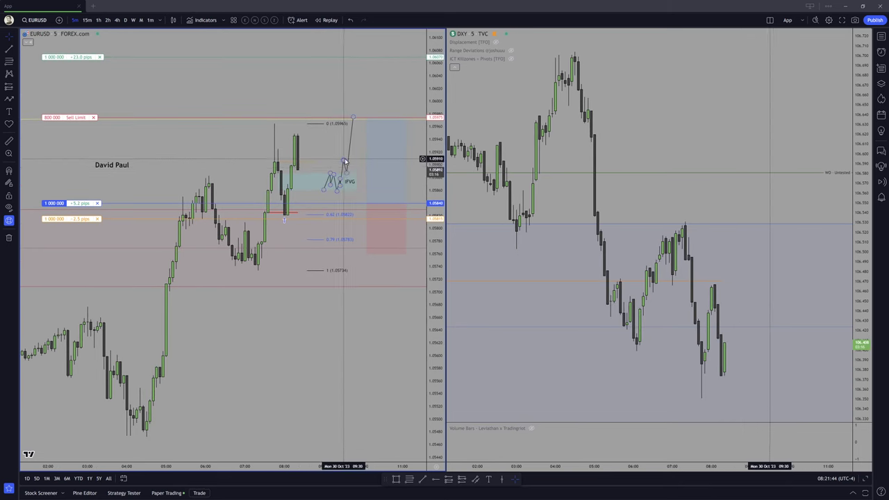
{"action": "left_click_drag", "start_coordinate": [327, 167], "coordinate": [335, 176]}
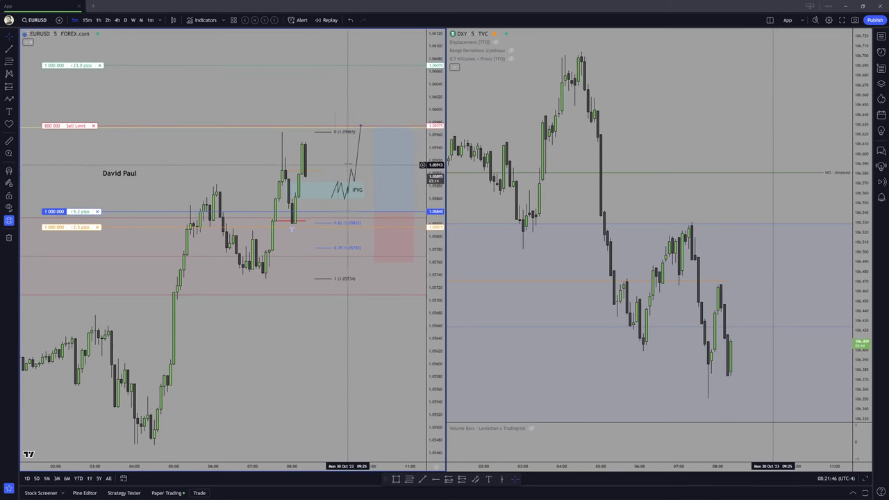
{"action": "key", "text": "alt+Return"}
{"action": "left_click_drag", "start_coordinate": [693, 319], "coordinate": [556, 333]}
{"action": "scroll", "coordinate": [580, 339], "scroll_direction": "up", "scroll_amount": 3}
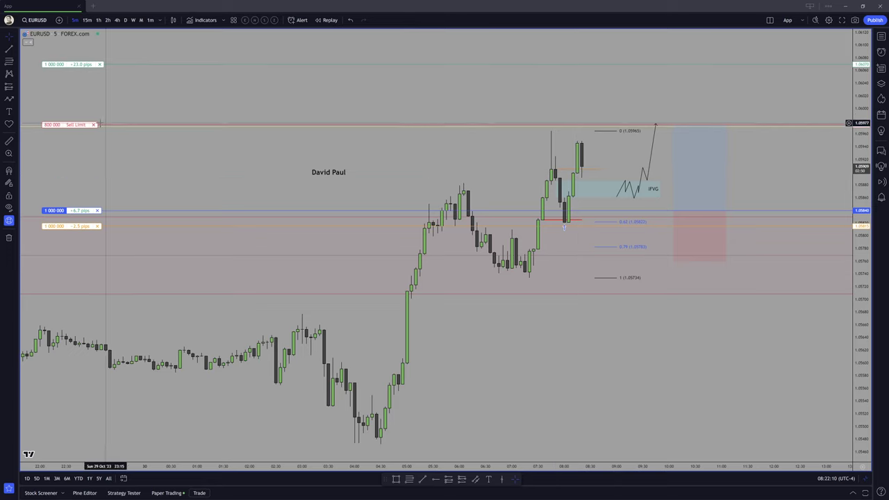
Raise the 800,000 sell limit order to about 1.0599 and confirm the modification.
{"action": "left_click_drag", "start_coordinate": [66, 125], "coordinate": [63, 118]}
{"action": "left_click", "coordinate": [444, 341]}
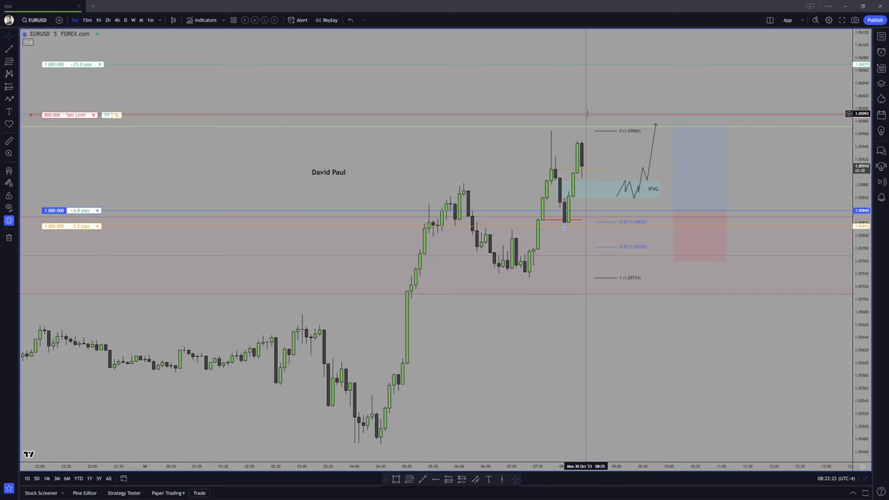
{"action": "left_click_drag", "start_coordinate": [587, 114], "coordinate": [591, 115]}
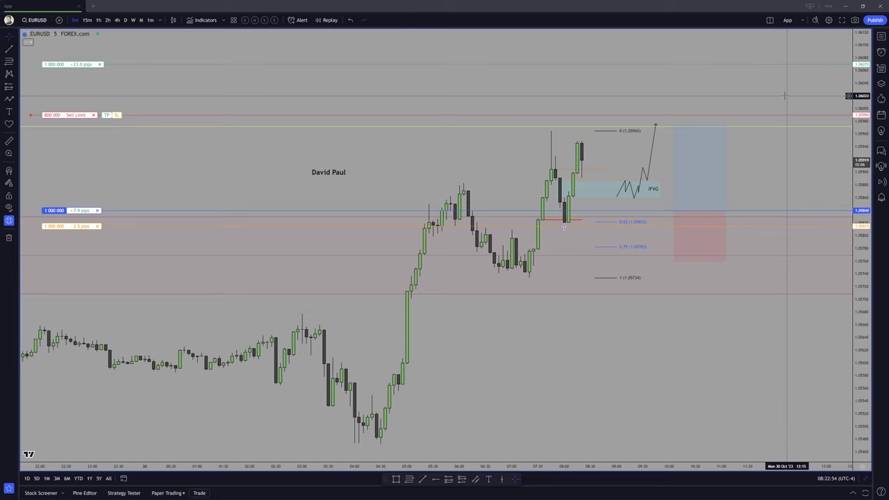
Move the name text label further right on the chart.
{"action": "left_click", "coordinate": [324, 171]}
{"action": "left_click_drag", "start_coordinate": [324, 172], "coordinate": [358, 173]}
{"action": "left_click", "coordinate": [717, 209]}
{"action": "key", "text": "Escape"}
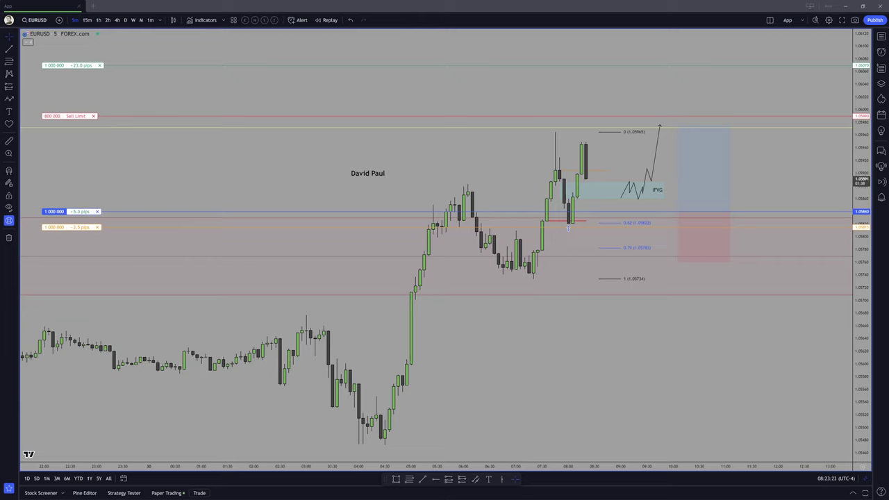
{"action": "left_click_drag", "start_coordinate": [763, 204], "coordinate": [805, 182]}
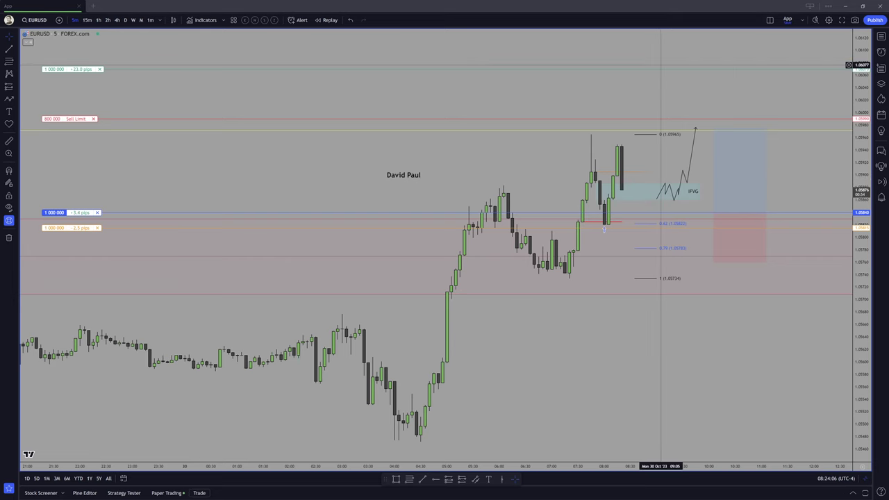
Restore the EURUSD and DXY side-by-side layout.
{"action": "key", "text": "alt+Return"}
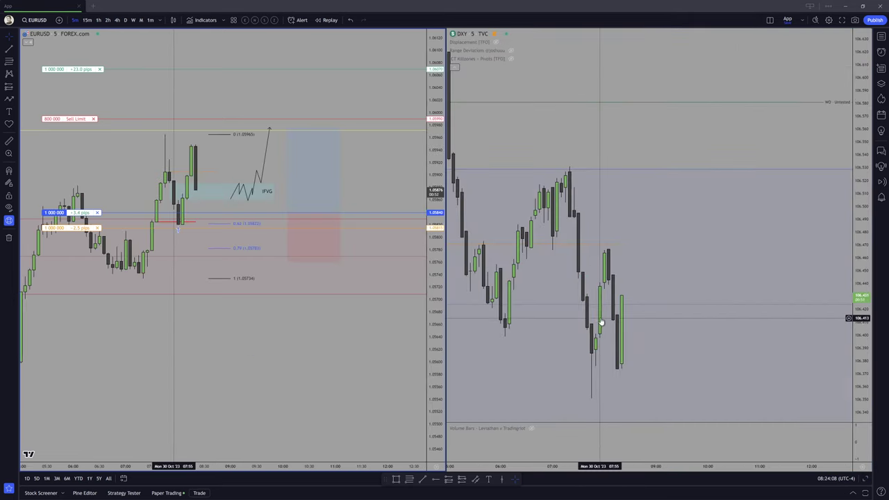
{"action": "scroll", "coordinate": [633, 458], "scroll_direction": "down", "scroll_amount": 5}
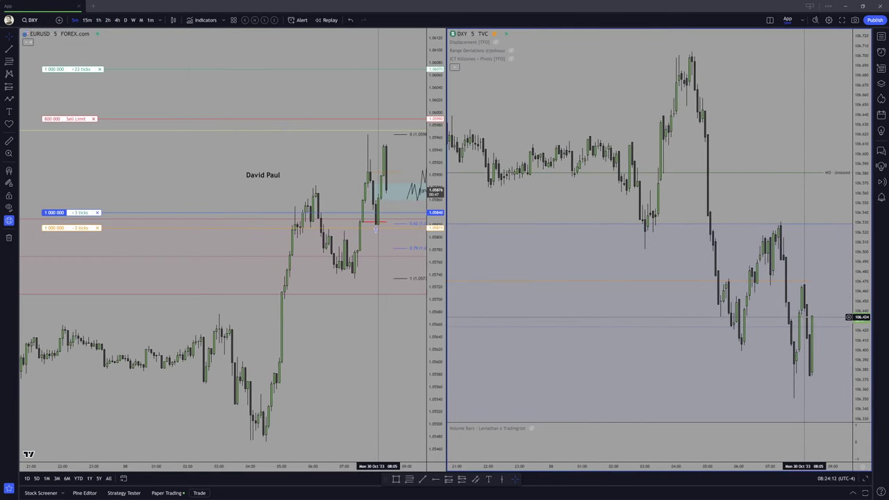
{"action": "scroll", "coordinate": [764, 403], "scroll_direction": "up", "scroll_amount": 5}
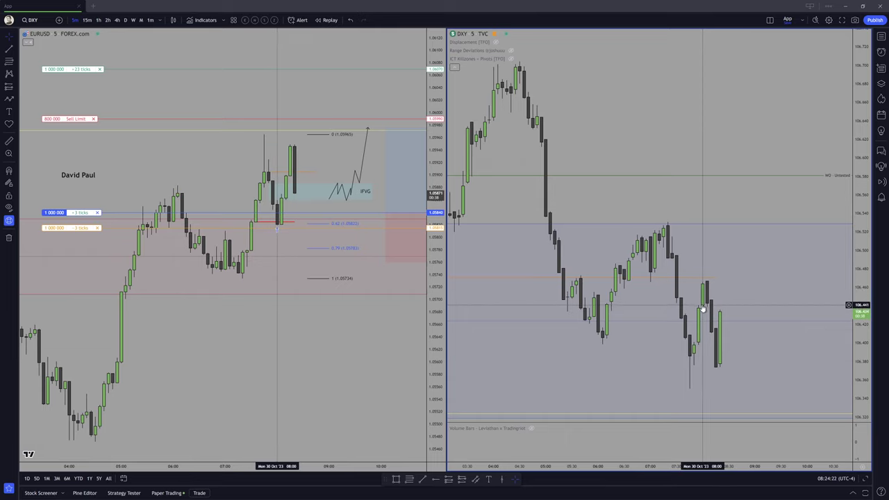
Select the Trend Line tool with Magnet snapping to candle prices, with EURUSD active.
{"action": "left_click", "coordinate": [423, 479]}
{"action": "left_click", "coordinate": [456, 20]}
{"action": "left_click", "coordinate": [468, 75]}
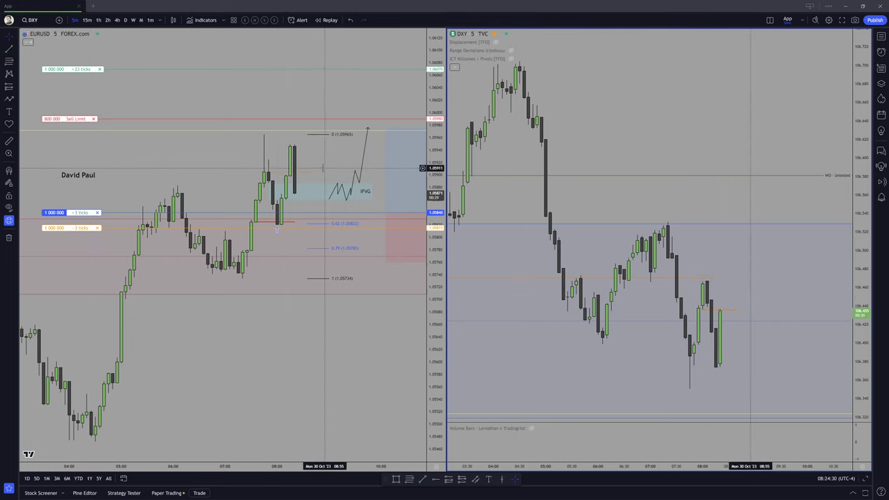
{"action": "scroll", "coordinate": [422, 180], "scroll_direction": "up", "scroll_amount": 3}
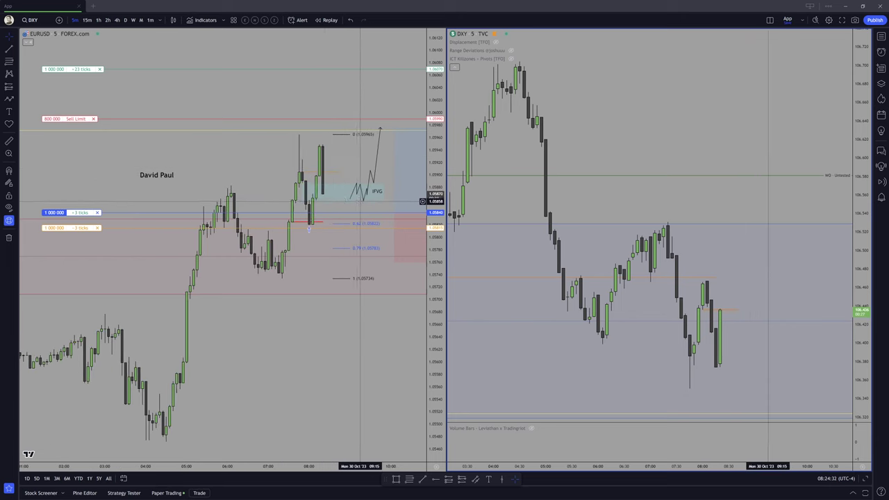
{"action": "left_click", "coordinate": [420, 249]}
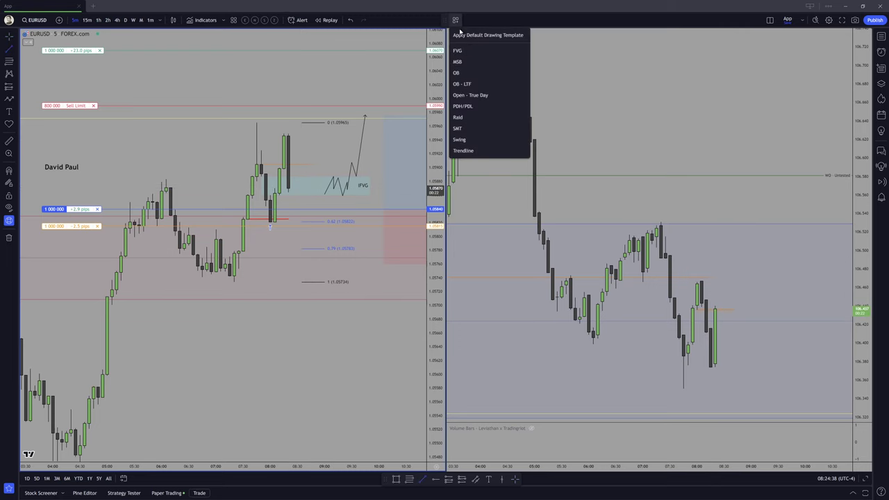
Draw a short trend line at the latest EURUSD candles and give it a dark colour.
{"action": "left_click", "coordinate": [315, 188]}
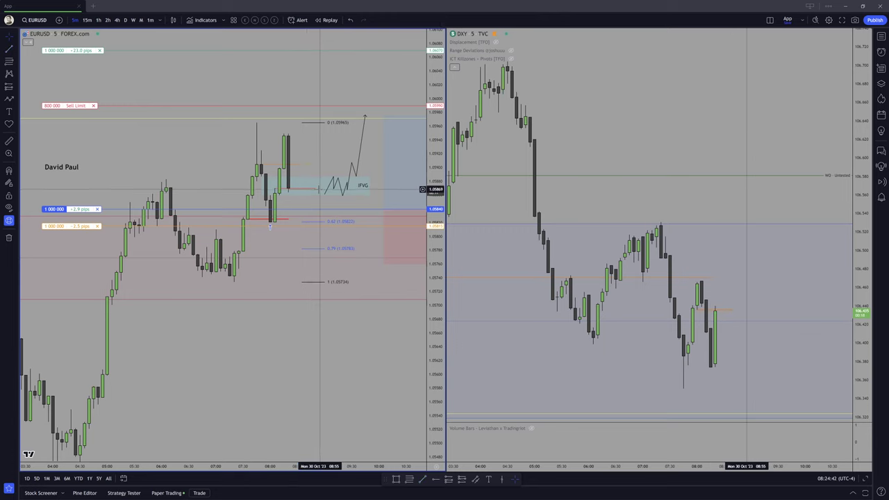
{"action": "left_click", "coordinate": [468, 19]}
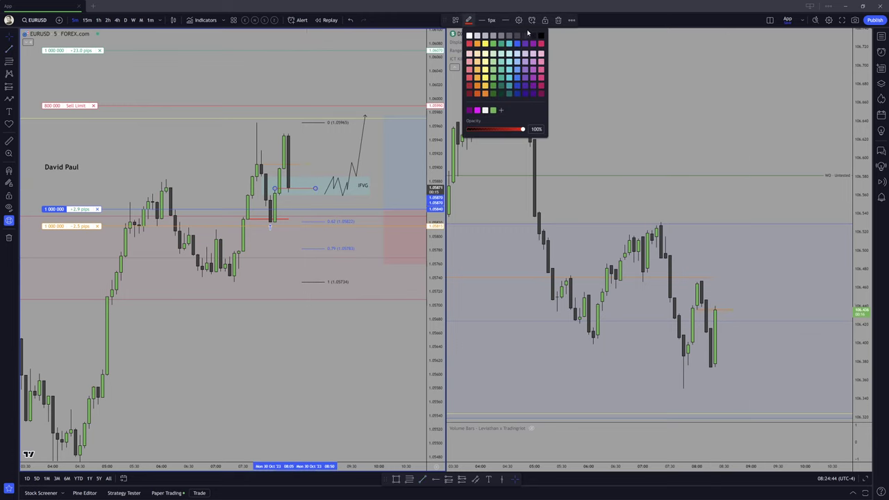
{"action": "left_click", "coordinate": [526, 49]}
{"action": "left_click", "coordinate": [325, 161]}
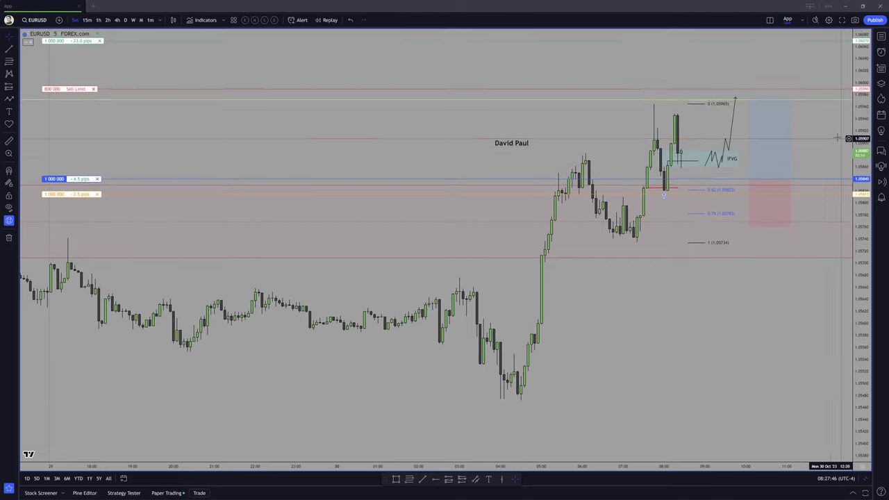
Zoom in on the EURUSD chart and select the IFVG zone box.
{"action": "scroll", "coordinate": [597, 180], "scroll_direction": "up", "scroll_amount": 5}
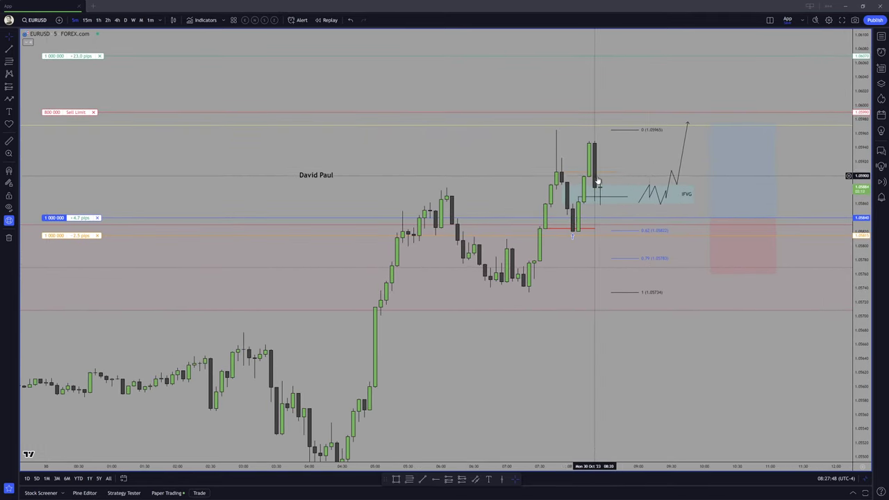
{"action": "left_click", "coordinate": [693, 194]}
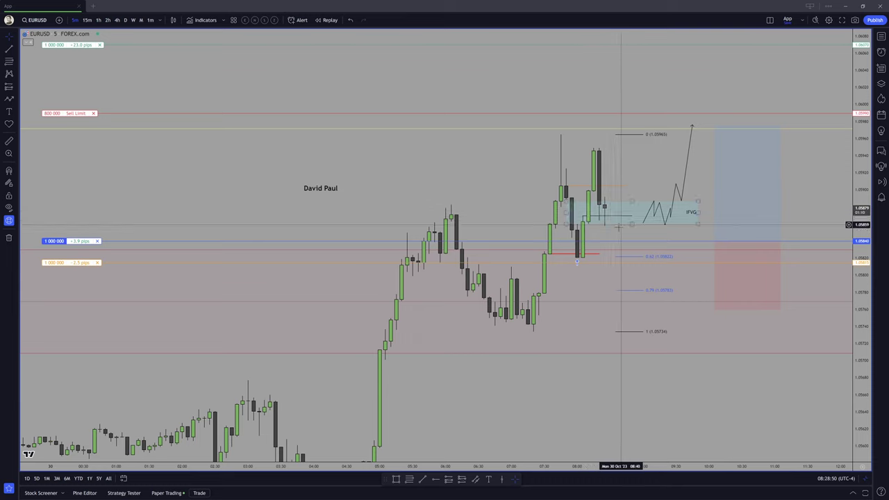
{"action": "left_click_drag", "start_coordinate": [619, 233], "coordinate": [634, 235]}
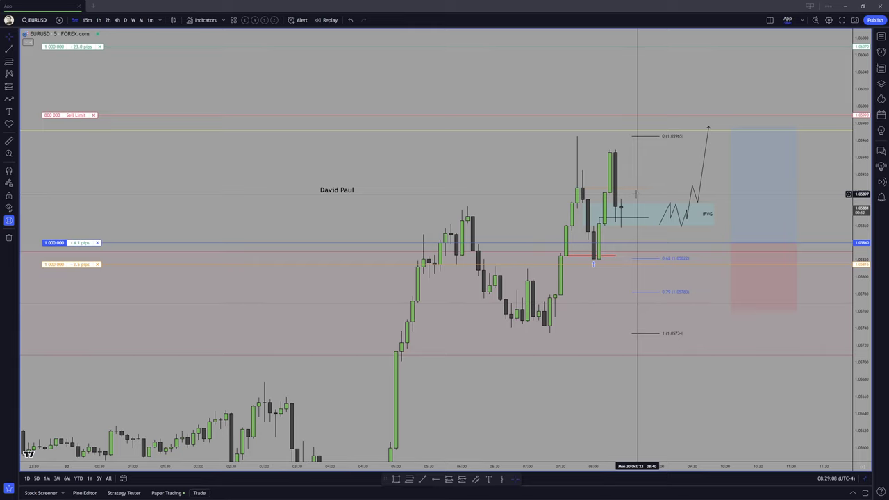
{"action": "left_click", "coordinate": [691, 221]}
{"action": "left_click", "coordinate": [700, 203]}
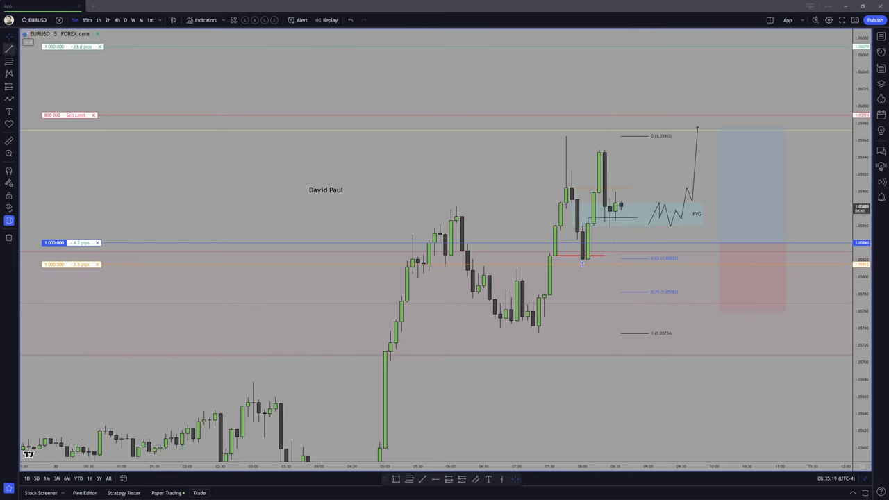
Place the recently used red up-arrow icon beneath the IFVG box.
{"action": "left_click", "coordinate": [17, 124]}
{"action": "left_click", "coordinate": [40, 149]}
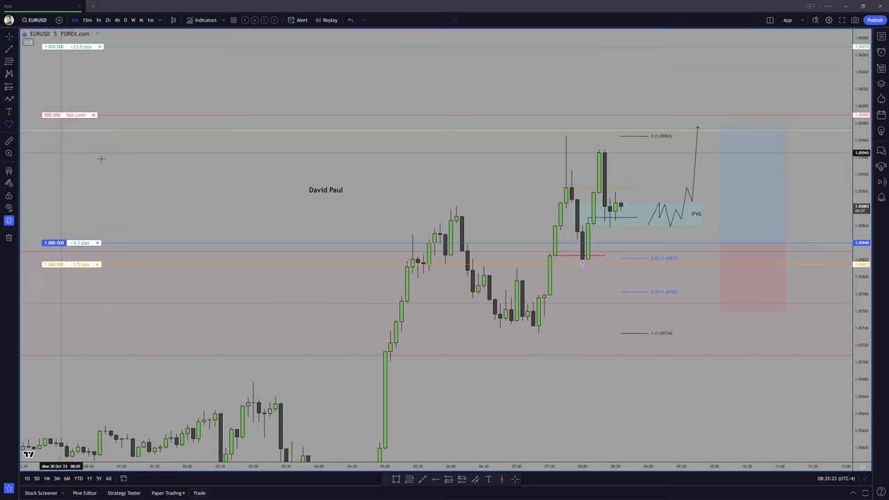
{"action": "left_click", "coordinate": [610, 236]}
Limit the red arrow's visibility to seconds and 1–5 minute charts.
{"action": "double_click", "coordinate": [609, 236]}
{"action": "left_click", "coordinate": [417, 230]}
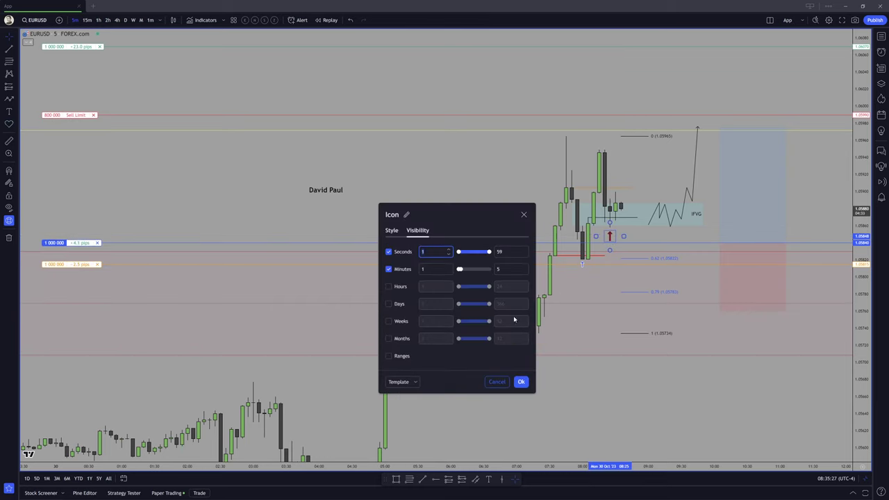
{"action": "left_click", "coordinate": [522, 380]}
{"action": "left_click", "coordinate": [611, 234]}
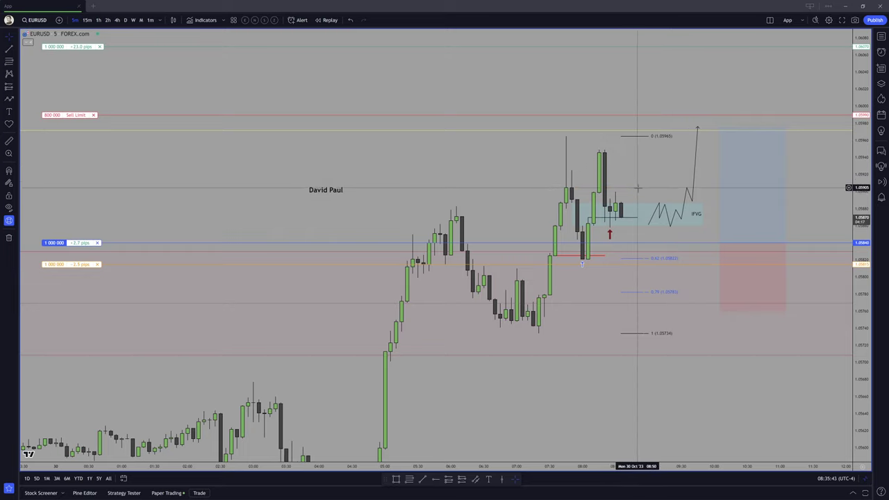
{"action": "left_click", "coordinate": [622, 207]}
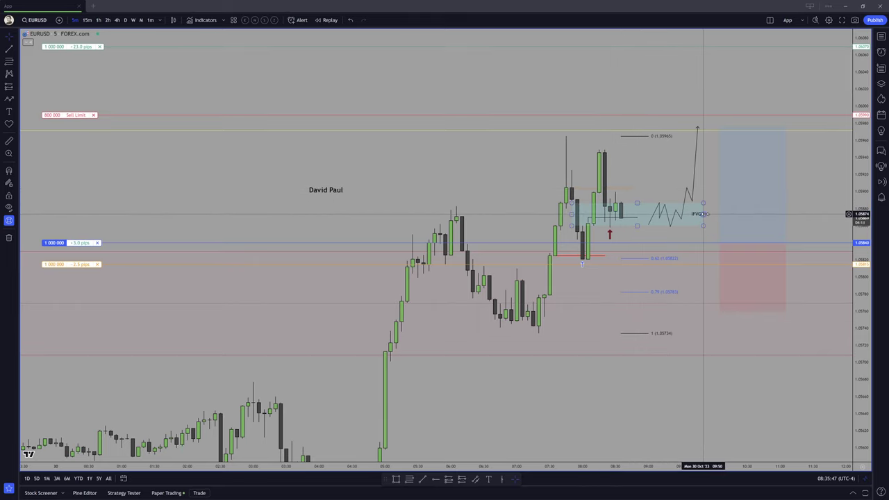
{"action": "left_click", "coordinate": [693, 194]}
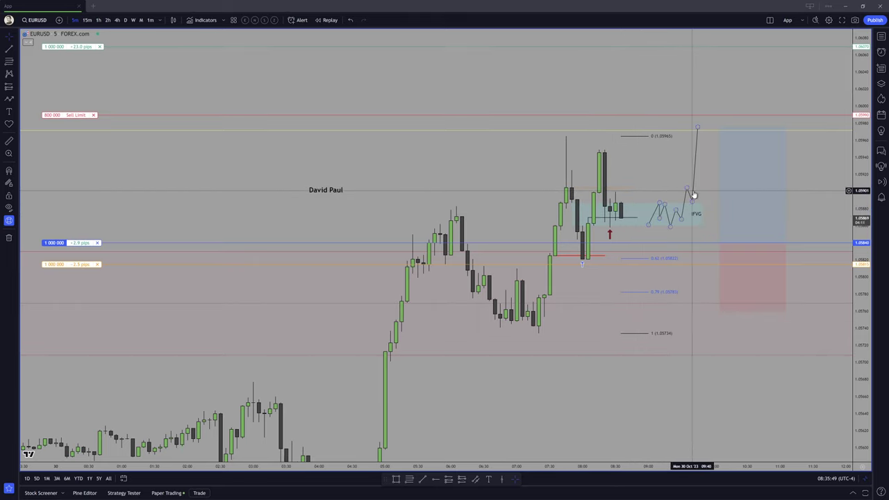
{"action": "scroll", "coordinate": [806, 202], "scroll_direction": "up", "scroll_amount": 3}
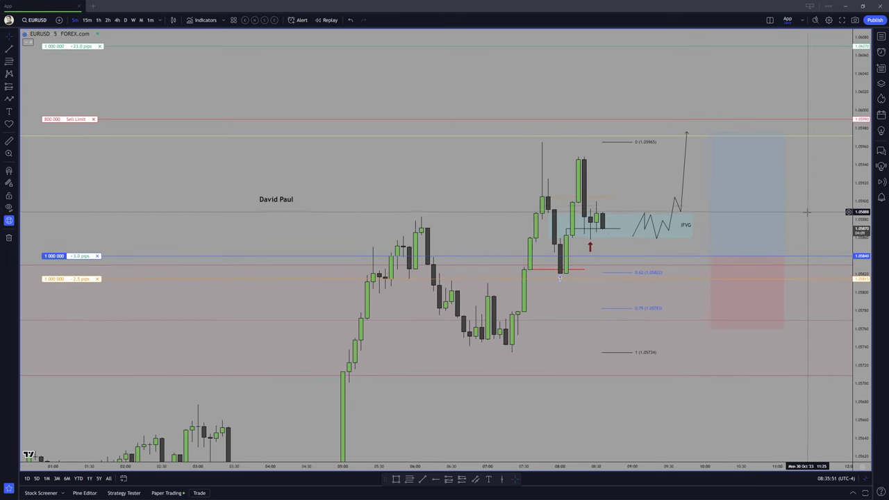
{"action": "left_click", "coordinate": [590, 247]}
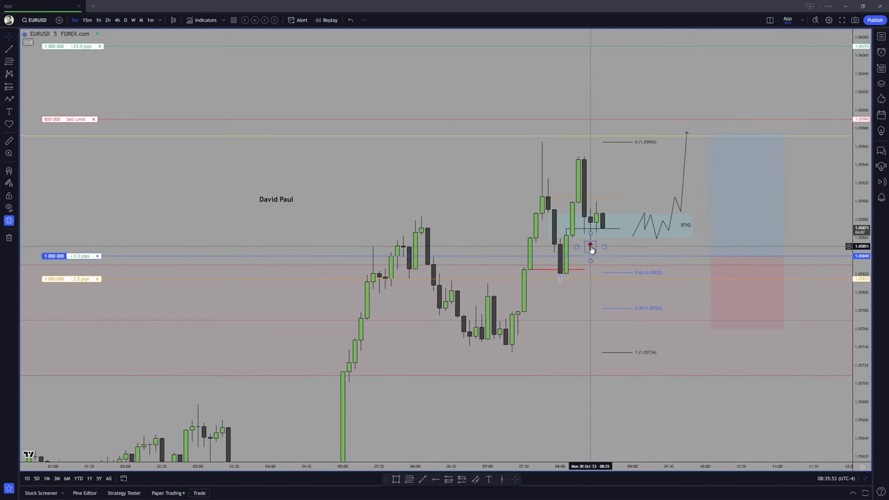
{"action": "left_click", "coordinate": [693, 224]}
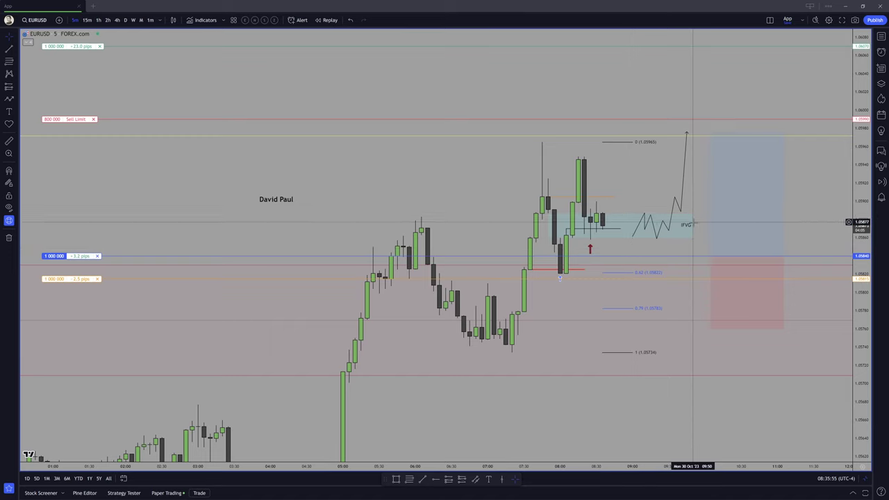
{"action": "key", "text": "Escape"}
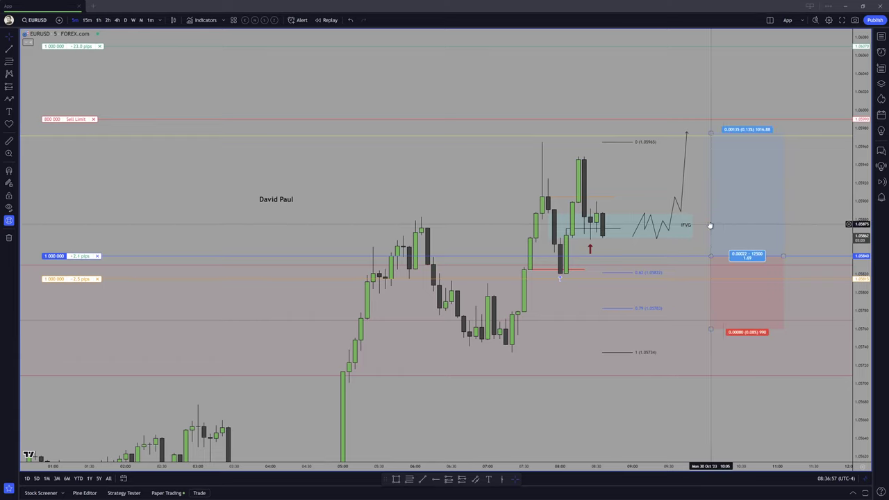
Show EURUSD and DXY side by side, pan and zoom out, and add a small drawing by the latest candles.
{"action": "key", "text": "alt+Return"}
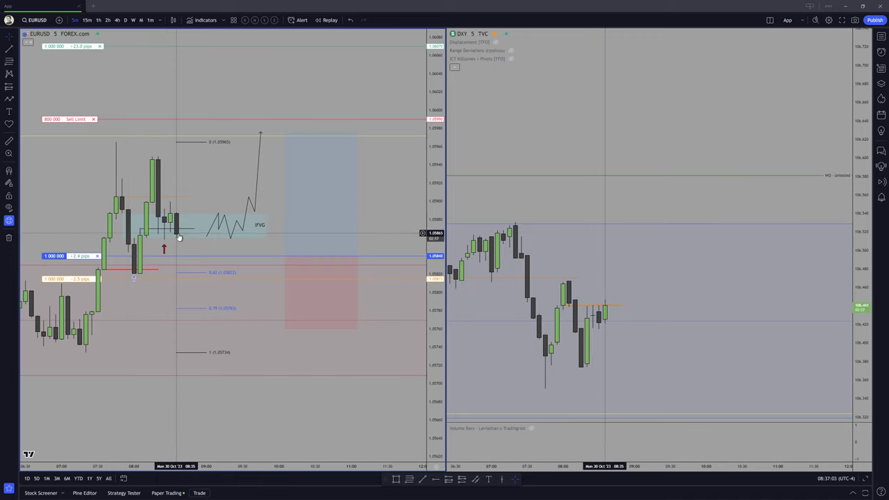
{"action": "left_click_drag", "start_coordinate": [174, 235], "coordinate": [224, 237]}
{"action": "scroll", "coordinate": [224, 237], "scroll_direction": "down", "scroll_amount": 3}
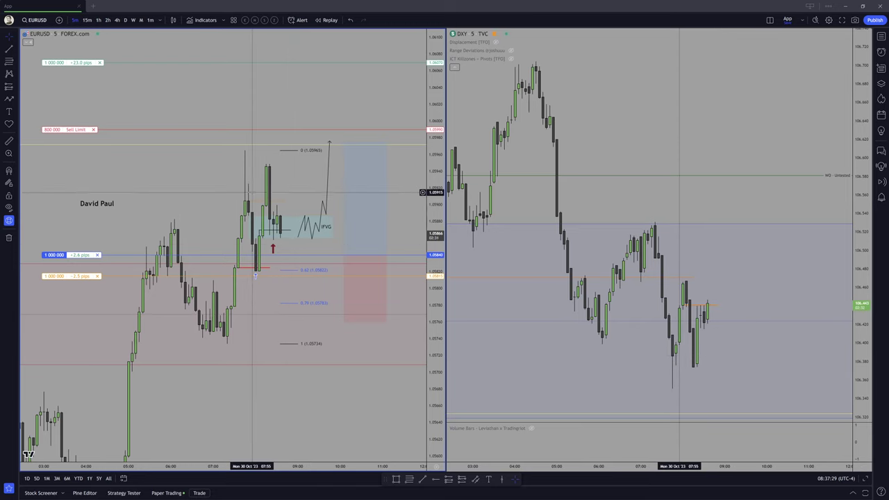
{"action": "left_click", "coordinate": [248, 202]}
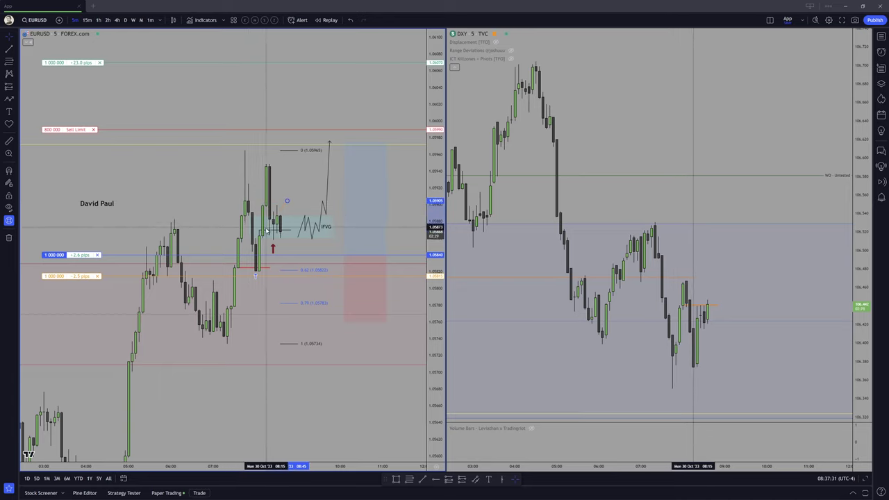
{"action": "left_click", "coordinate": [287, 201]}
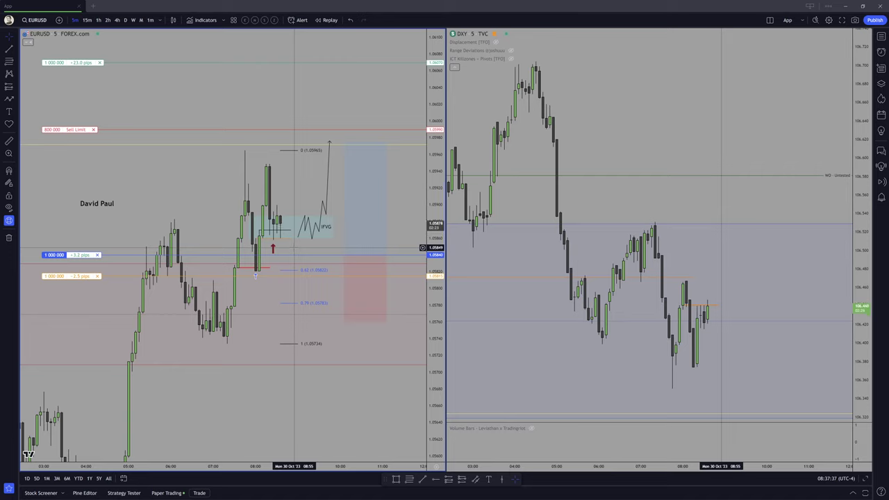
Shift the long-position box right, extend the IFVG box rightward, and move the zigzag path right.
{"action": "mouse_move", "coordinate": [386, 254]}
{"action": "left_mouse_down"}
{"action": "mouse_move", "coordinate": [377, 255]}
{"action": "mouse_move", "coordinate": [408, 255]}
{"action": "left_mouse_up"}
{"action": "left_click_drag", "start_coordinate": [333, 226], "coordinate": [375, 226]}
{"action": "left_click", "coordinate": [327, 203]}
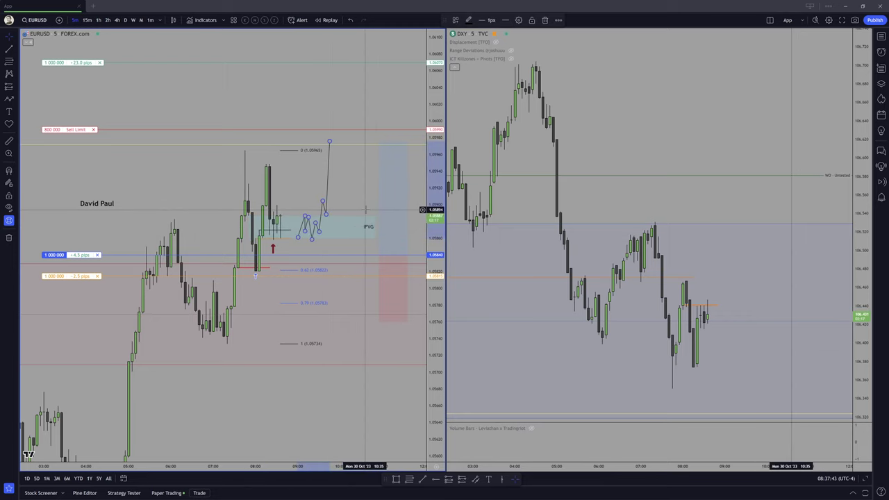
{"action": "left_click_drag", "start_coordinate": [326, 202], "coordinate": [351, 203]}
{"action": "left_click", "coordinate": [365, 208]}
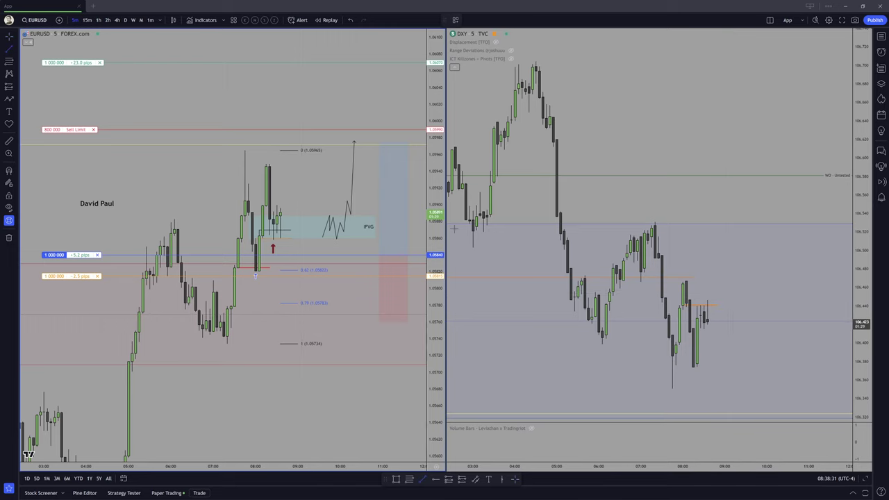
Apply the SMT drawing template and draw matching SMT lines on DXY's and EURUSD's latest swings.
{"action": "left_click", "coordinate": [457, 20]}
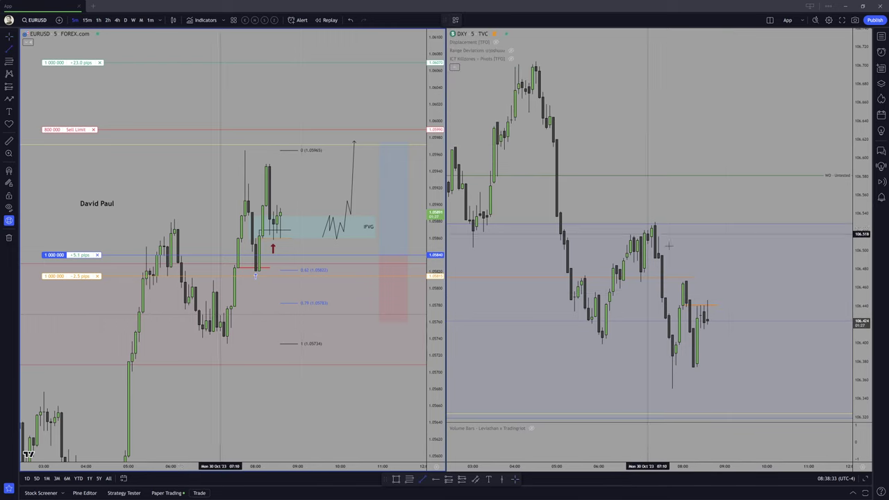
{"action": "left_click", "coordinate": [454, 20]}
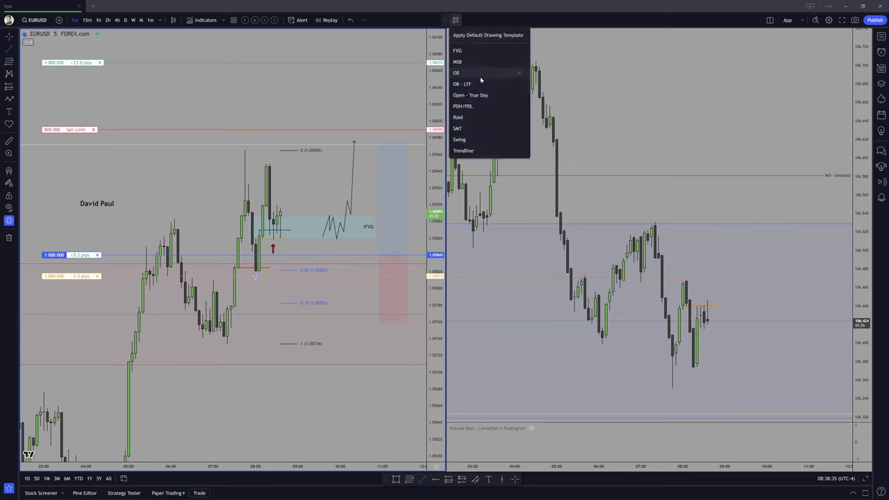
{"action": "left_click", "coordinate": [475, 129]}
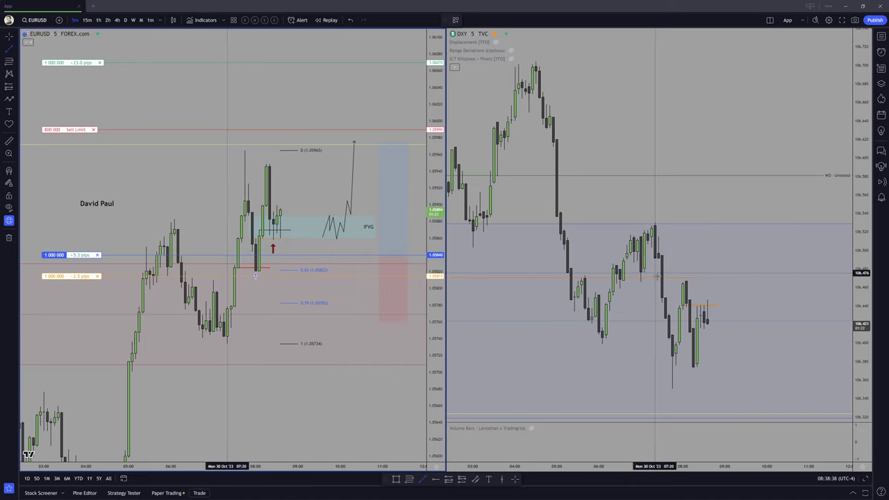
{"action": "left_click", "coordinate": [709, 298]}
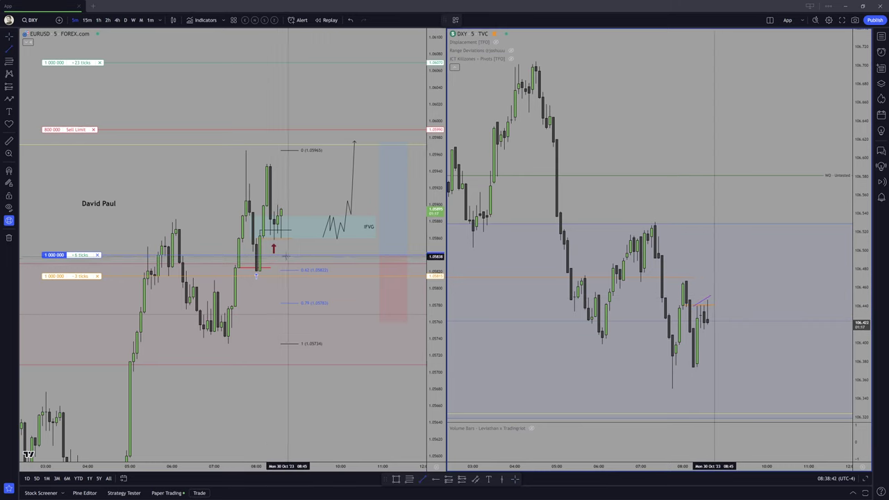
{"action": "left_click", "coordinate": [266, 247]}
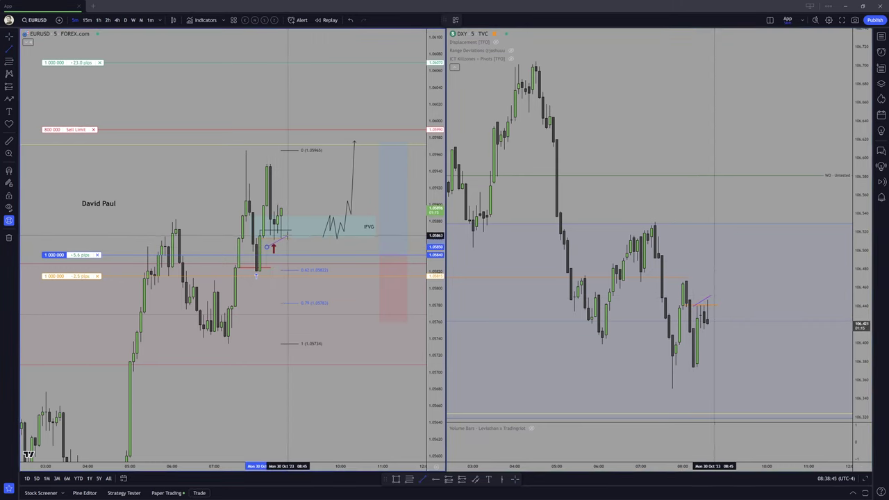
{"action": "left_click", "coordinate": [287, 238]}
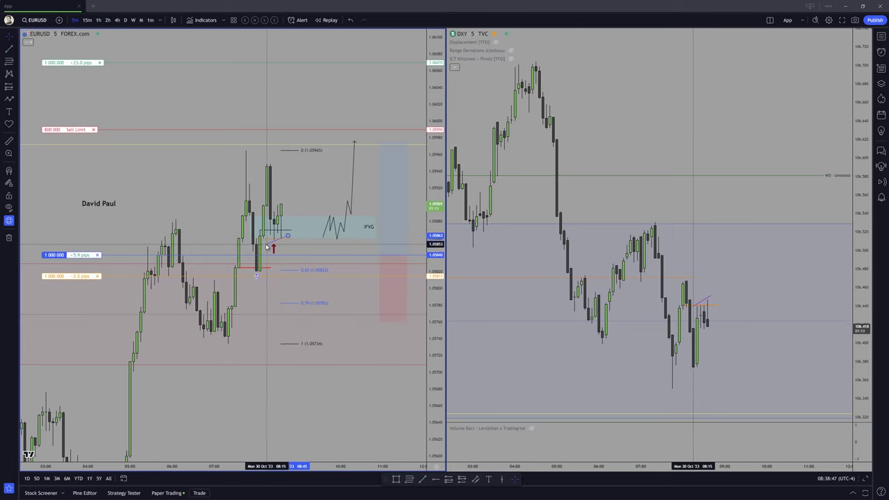
{"action": "key", "text": "Escape"}
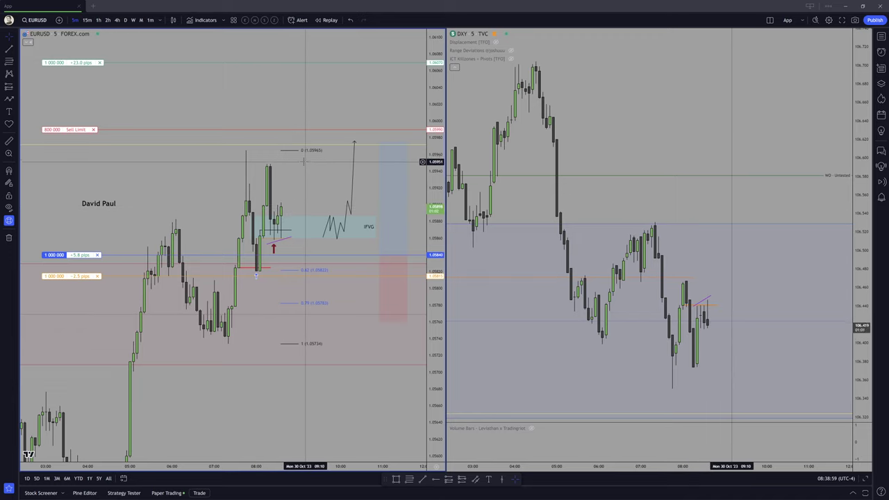
{"action": "mouse_move", "coordinate": [58, 255]}
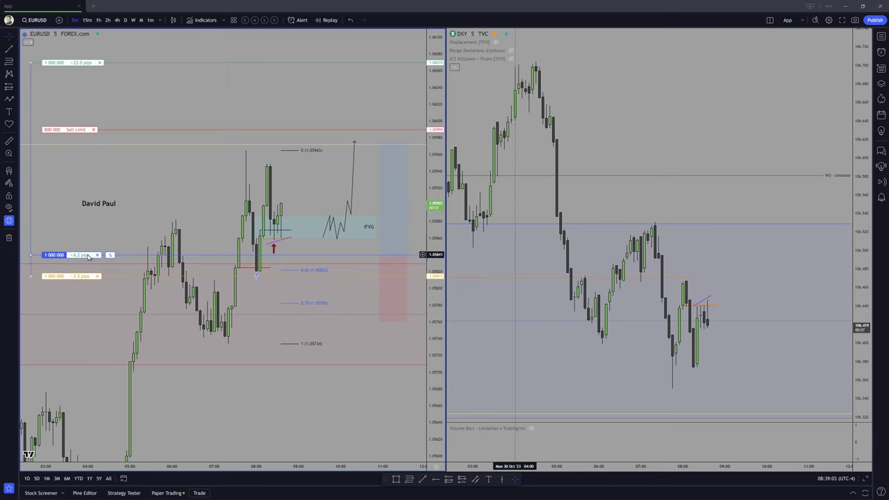
{"action": "mouse_move", "coordinate": [86, 255]}
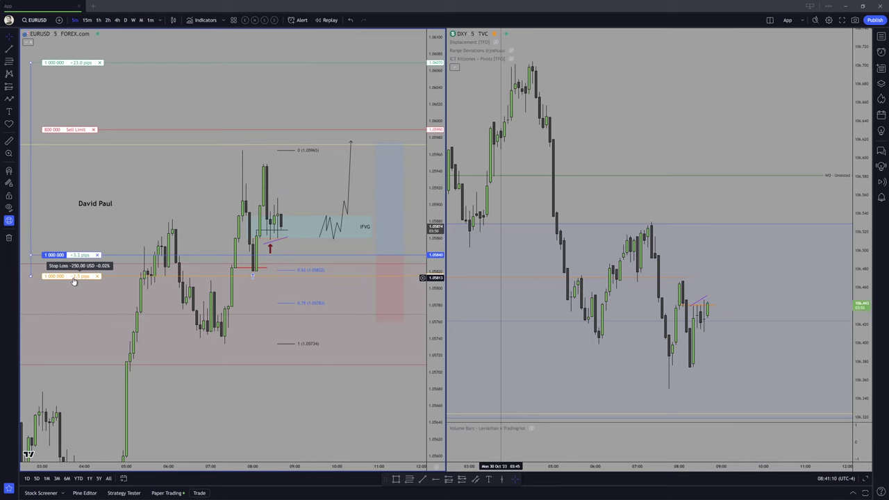
Raise the EURUSD stop loss close to entry, then make the DXY chart active.
{"action": "left_click_drag", "start_coordinate": [74, 281], "coordinate": [73, 254]}
{"action": "left_click", "coordinate": [418, 297]}
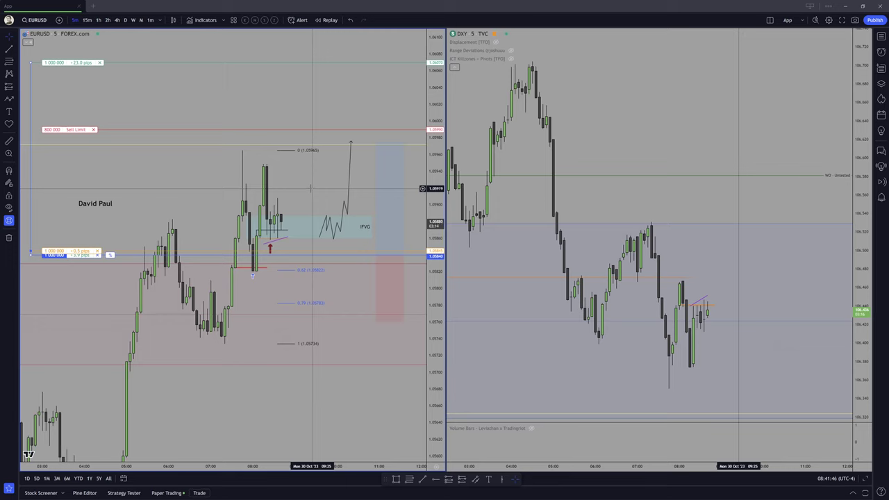
{"action": "left_click", "coordinate": [695, 111]}
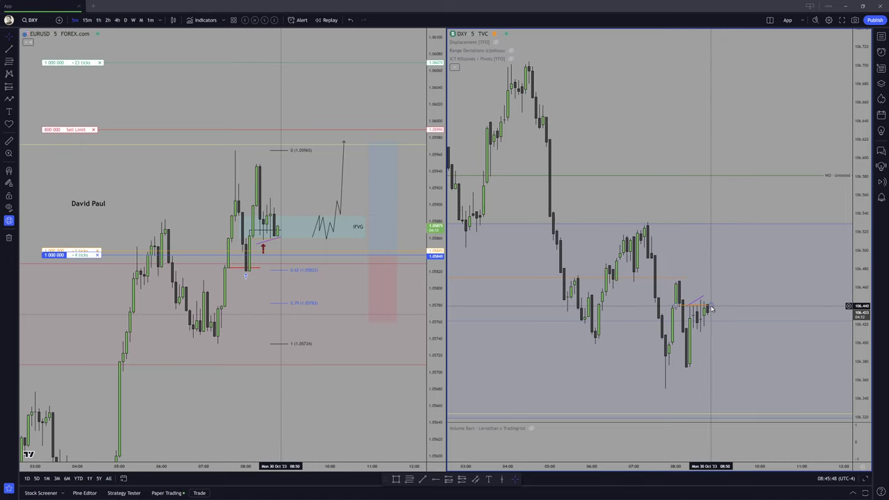
Extend the orange DXY level line to the right and select the teal IFVG zone on EURUSD.
{"action": "left_click_drag", "start_coordinate": [710, 308], "coordinate": [731, 312]}
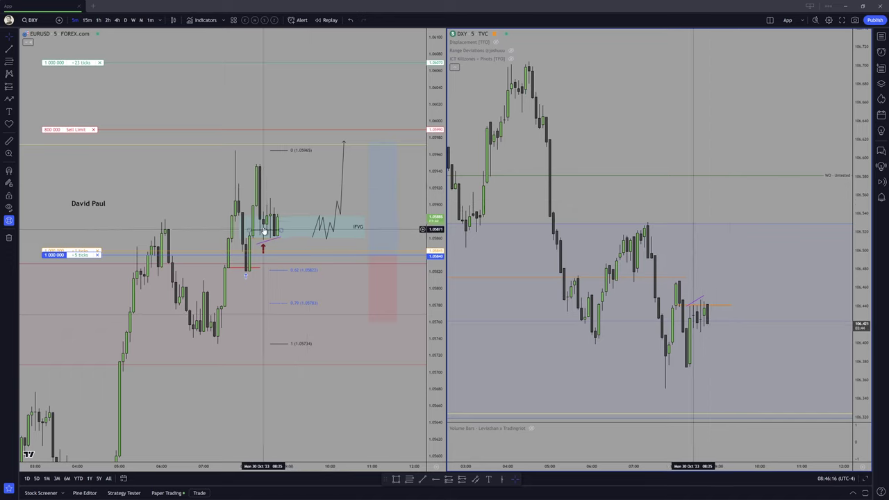
{"action": "left_click", "coordinate": [294, 238]}
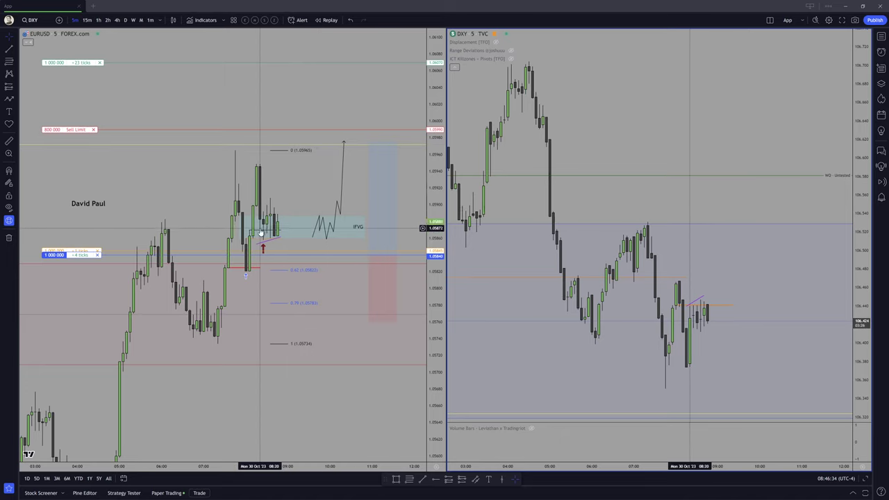
{"action": "left_click", "coordinate": [302, 215]}
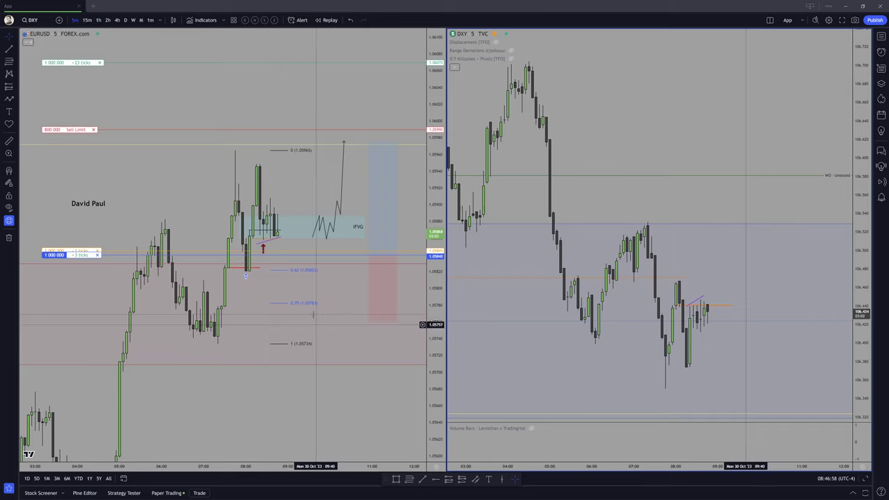
Make EURUSD active and switch both charts to 1 minute, then back to 5 minutes.
{"action": "left_click", "coordinate": [300, 175]}
{"action": "key", "text": "1"}
{"action": "key", "text": "Return"}
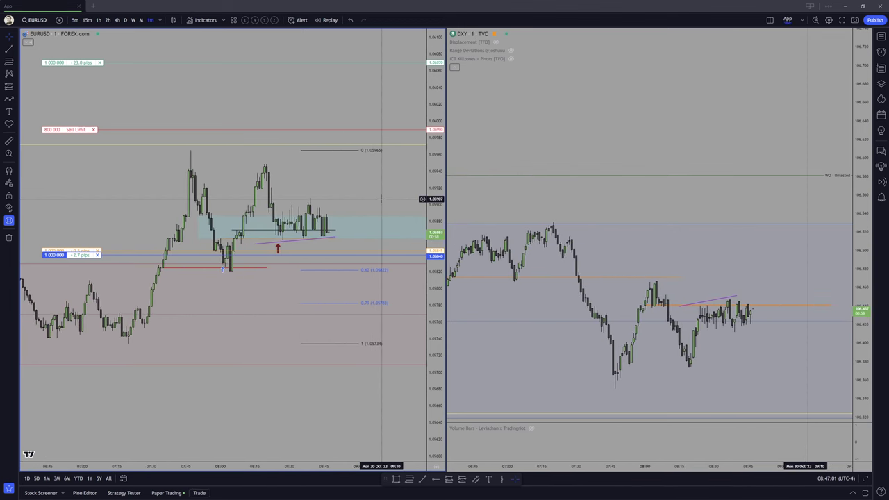
{"action": "key", "text": "5"}
{"action": "key", "text": "Return"}
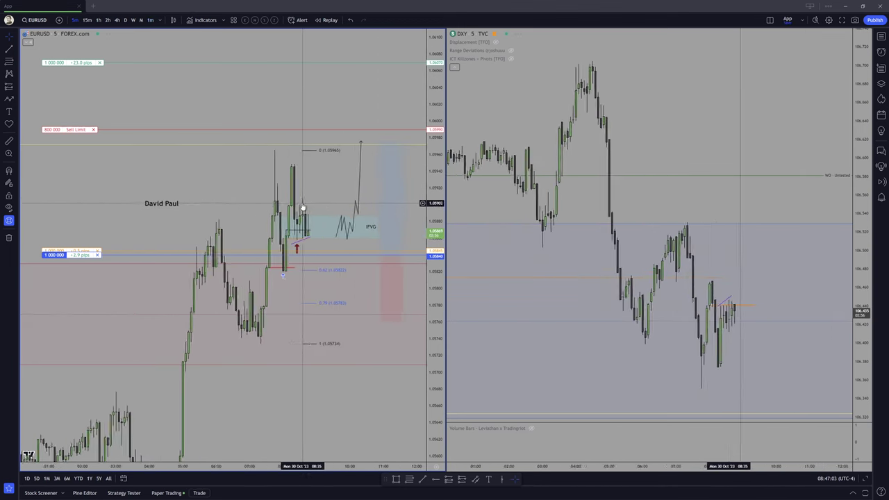
{"action": "scroll", "coordinate": [301, 202], "scroll_direction": "up", "scroll_amount": 3}
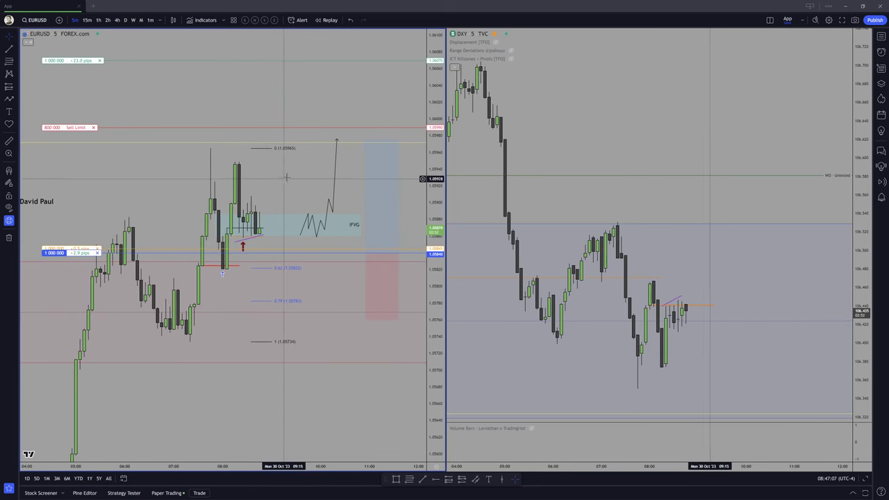
Check EURUSD on 1 minute in single-chart layout, then return to the 5-minute side-by-side layout.
{"action": "key", "text": "alt+Return"}
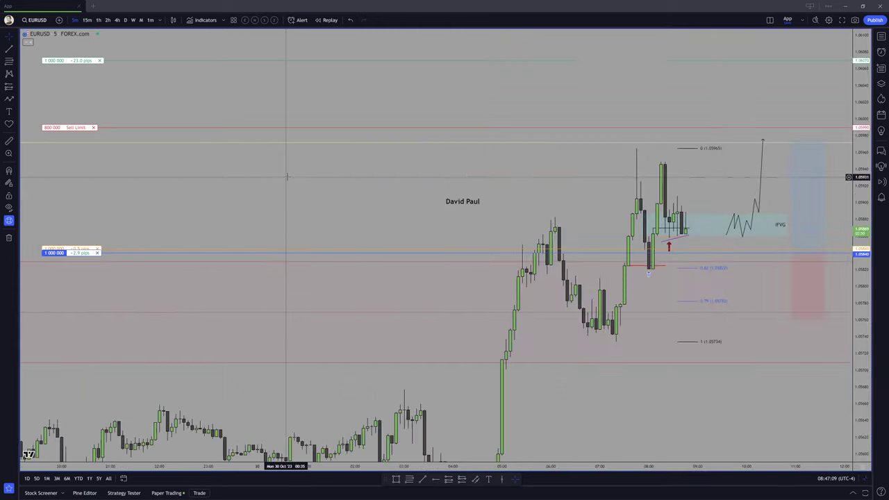
{"action": "type", "text": "1"}
{"action": "key", "text": "Return"}
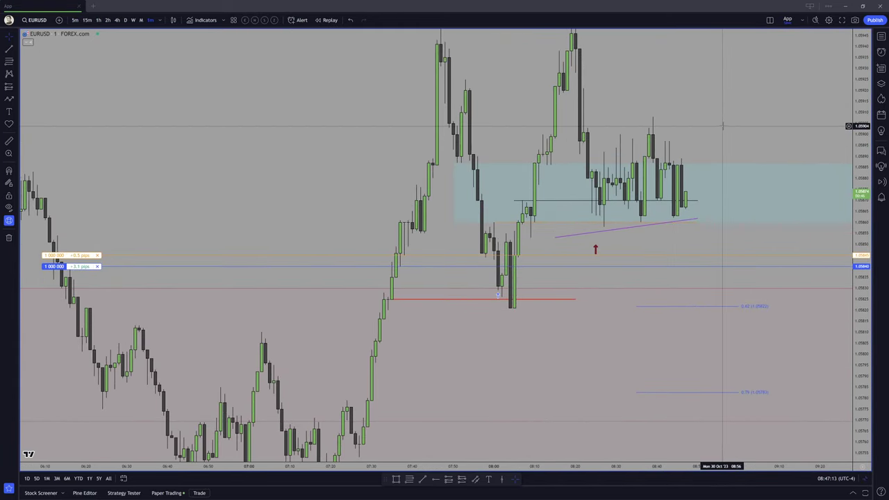
{"action": "type", "text": "5"}
{"action": "key", "text": "Return"}
{"action": "scroll", "coordinate": [760, 311], "scroll_direction": "down", "scroll_amount": 3}
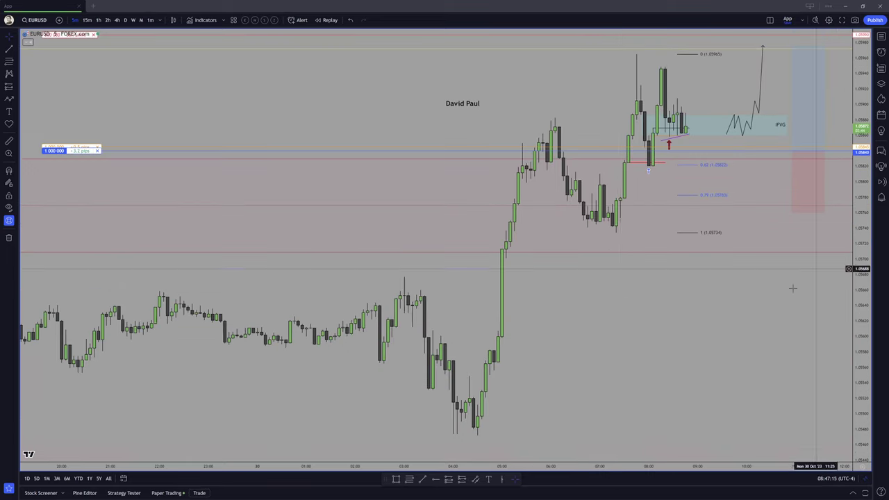
{"action": "scroll", "coordinate": [611, 434], "scroll_direction": "down", "scroll_amount": 3}
{"action": "key", "text": "alt+Return"}
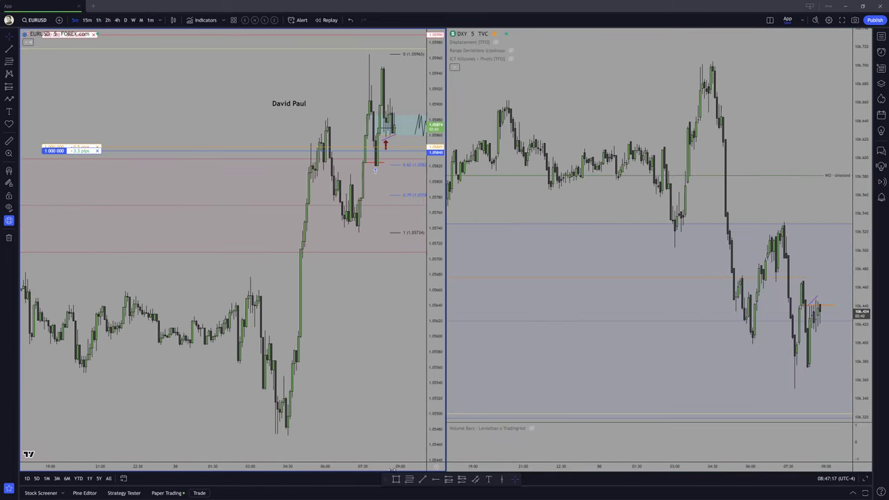
Widen the candles and pan so the Sell Limit level is in view.
{"action": "left_click_drag", "start_coordinate": [351, 463], "coordinate": [258, 464]}
{"action": "left_click_drag", "start_coordinate": [363, 296], "coordinate": [343, 371]}
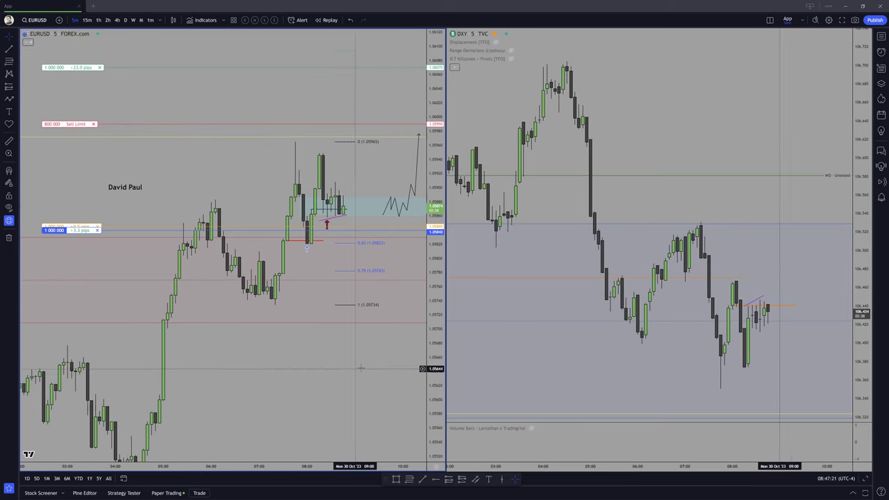
{"action": "left_click_drag", "start_coordinate": [435, 353], "coordinate": [436, 349]}
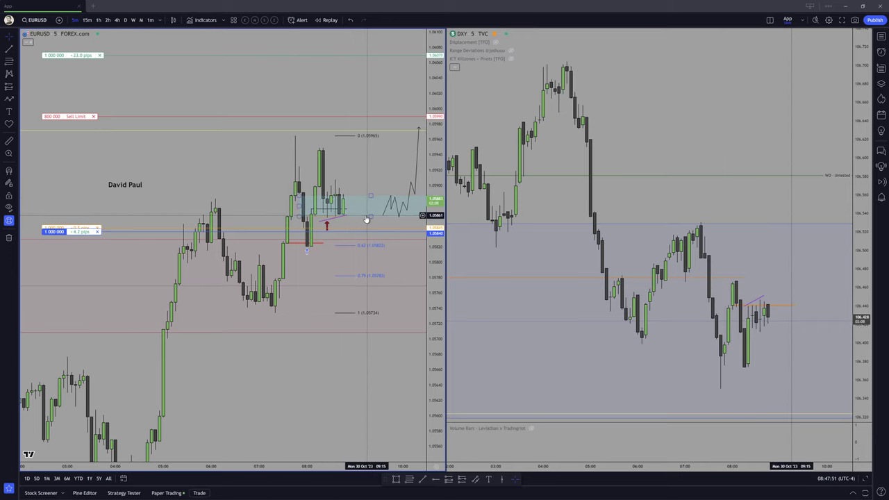
Redraw the projected EURUSD path chopping through the IFVG box, then rising toward the previous high.
{"action": "left_click_drag", "start_coordinate": [382, 209], "coordinate": [339, 228]}
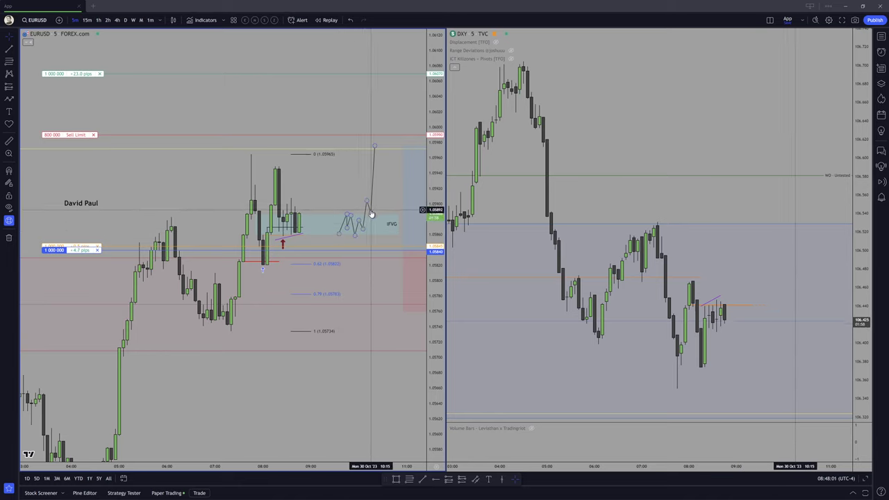
{"action": "double_click", "coordinate": [376, 147]}
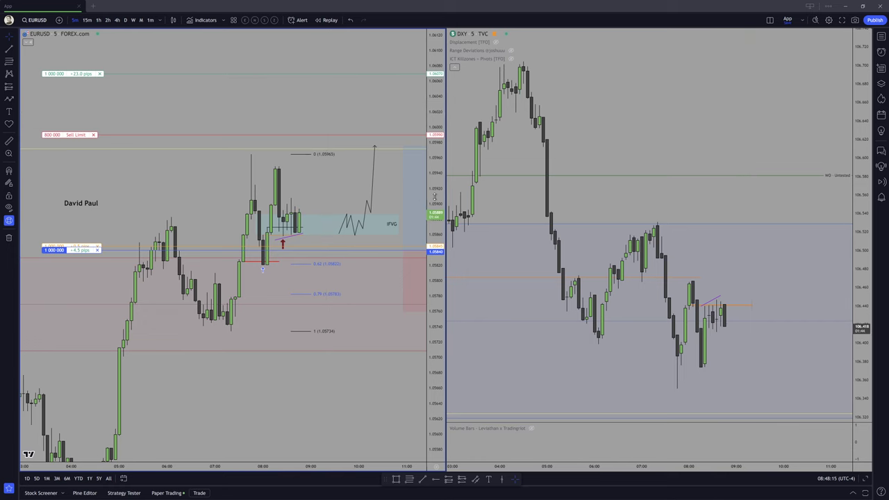
{"action": "scroll", "coordinate": [357, 327], "scroll_direction": "down", "scroll_amount": 5}
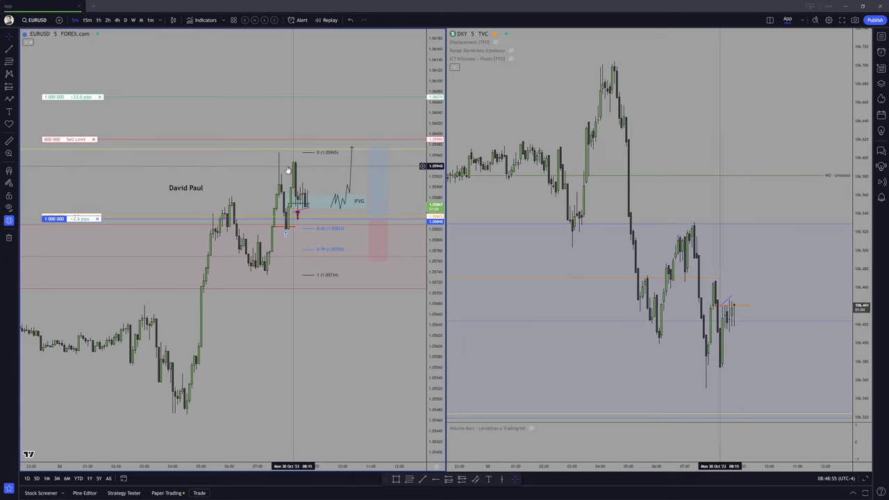
{"action": "scroll", "coordinate": [275, 173], "scroll_direction": "up", "scroll_amount": 3}
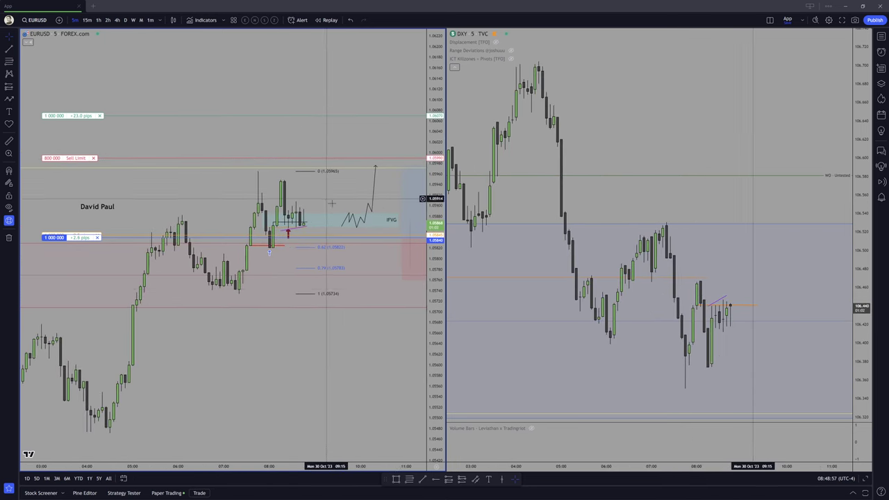
{"action": "left_click_drag", "start_coordinate": [435, 319], "coordinate": [435, 292]}
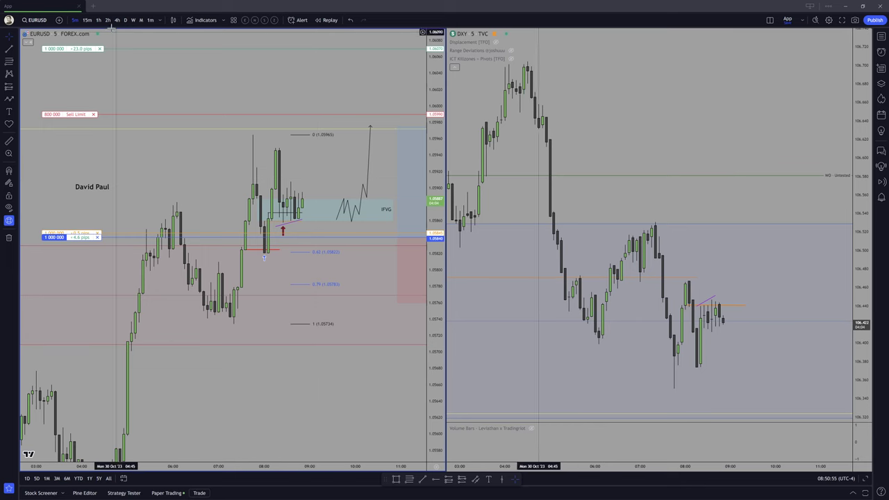
Hide the name label on hourly charts, limit it to 5 minutes max, then switch to 15m.
{"action": "left_click", "coordinate": [98, 20]}
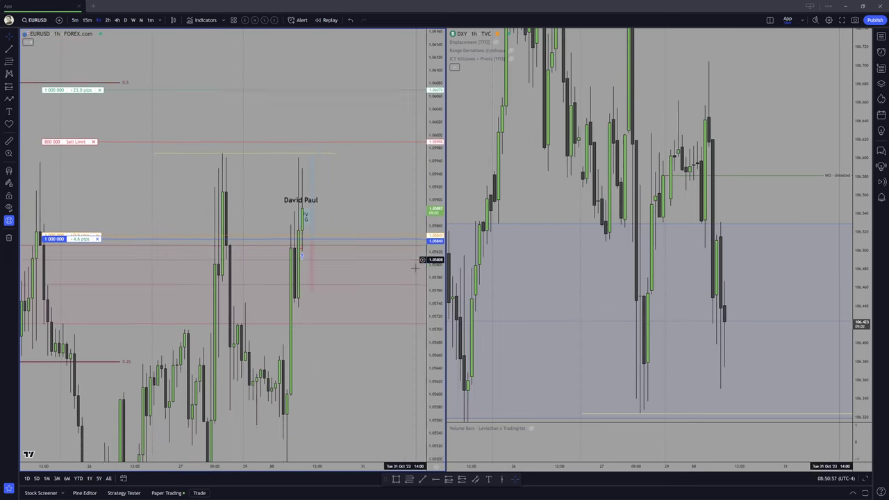
{"action": "double_click", "coordinate": [279, 189]}
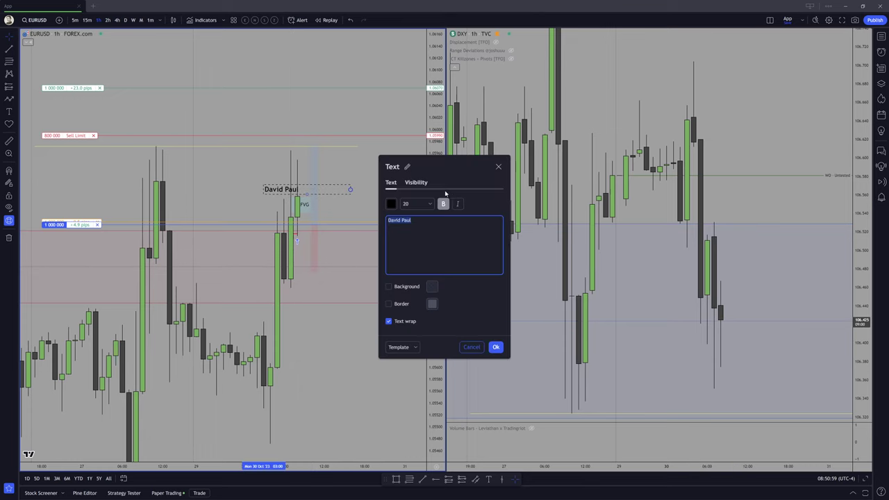
{"action": "left_click", "coordinate": [416, 182]}
{"action": "left_click", "coordinate": [388, 238]}
{"action": "left_click", "coordinate": [512, 221]}
{"action": "key", "text": "BackSpace"}
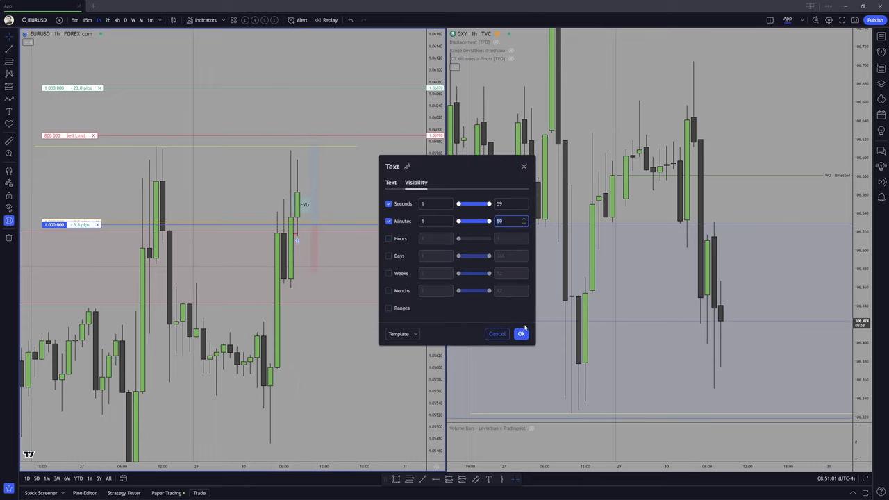
{"action": "left_click", "coordinate": [521, 334]}
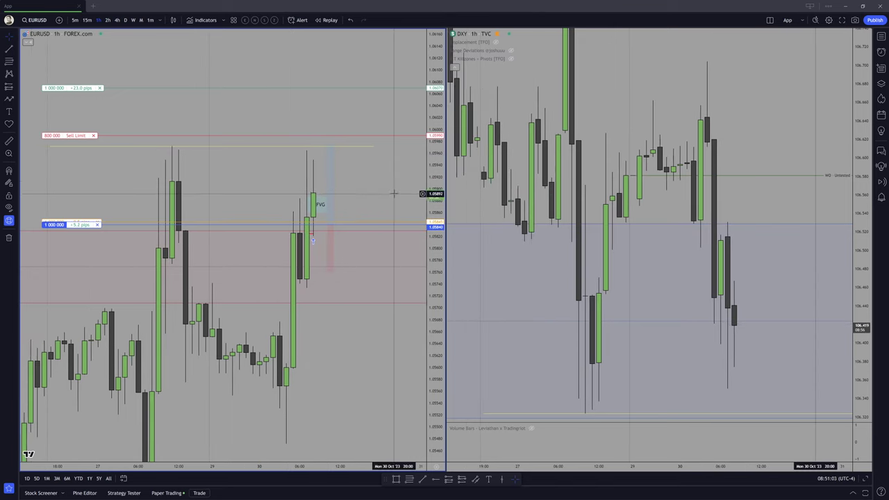
{"action": "scroll", "coordinate": [386, 179], "scroll_direction": "down", "scroll_amount": 2}
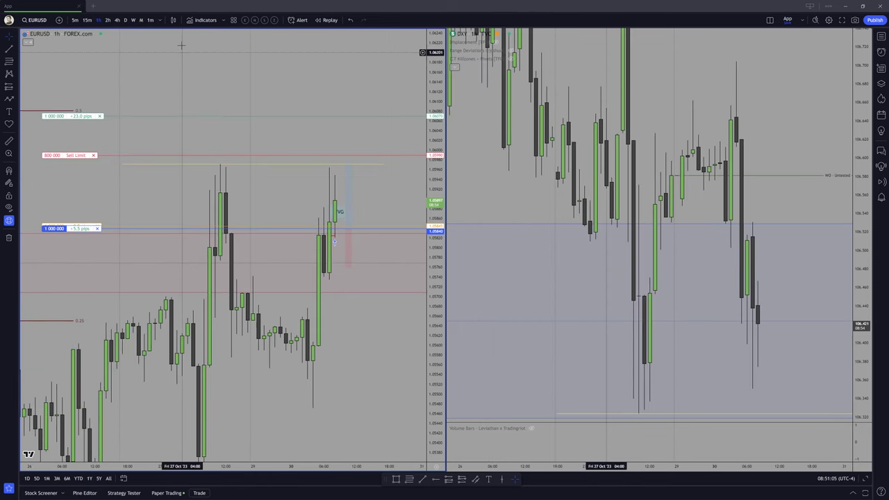
{"action": "left_click", "coordinate": [86, 20]}
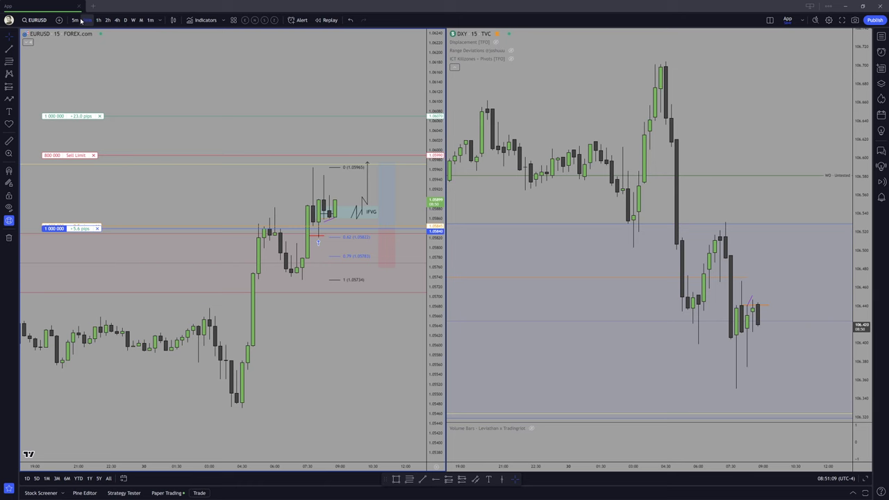
{"action": "left_click", "coordinate": [75, 20]}
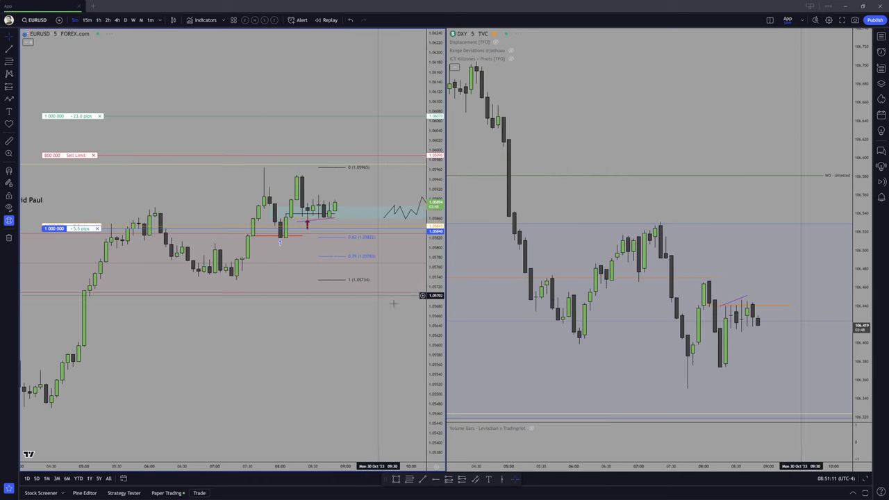
{"action": "left_click_drag", "start_coordinate": [368, 140], "coordinate": [352, 179]}
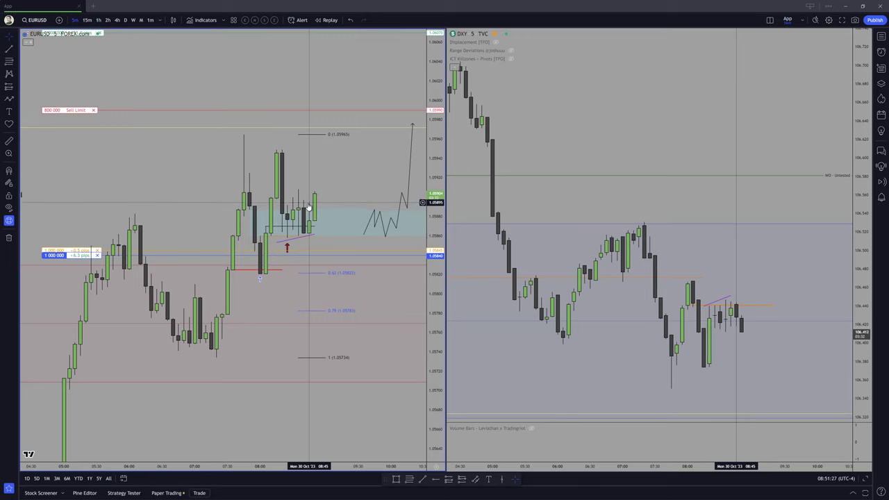
{"action": "scroll", "coordinate": [354, 182], "scroll_direction": "down", "scroll_amount": 2}
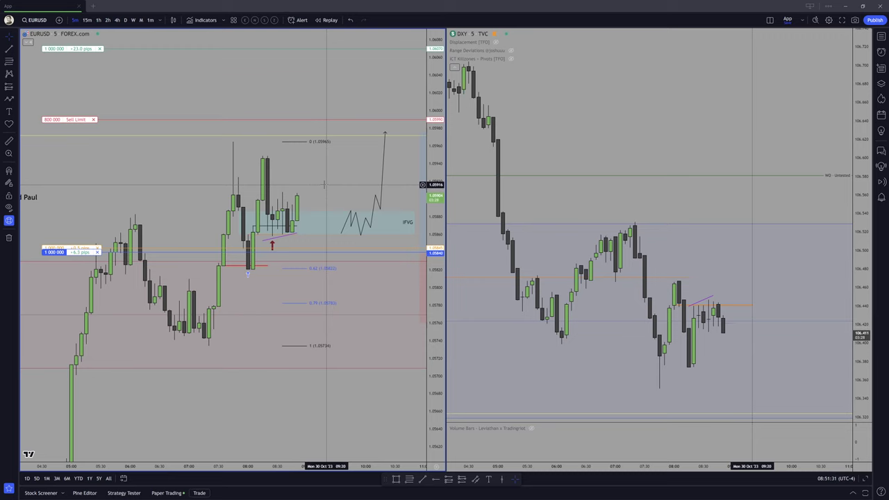
{"action": "left_click_drag", "start_coordinate": [323, 184], "coordinate": [327, 179]}
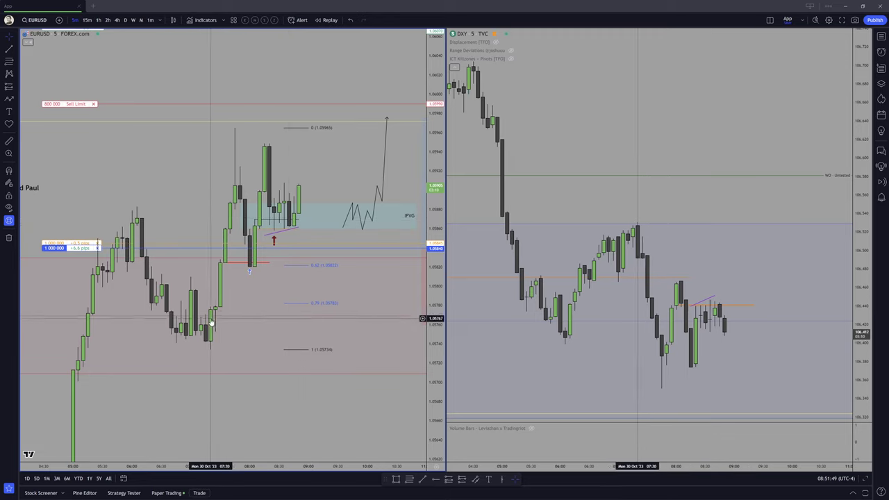
{"action": "key", "text": "1"}
{"action": "key", "text": "Return"}
{"action": "scroll", "coordinate": [211, 188], "scroll_direction": "down", "scroll_amount": 8}
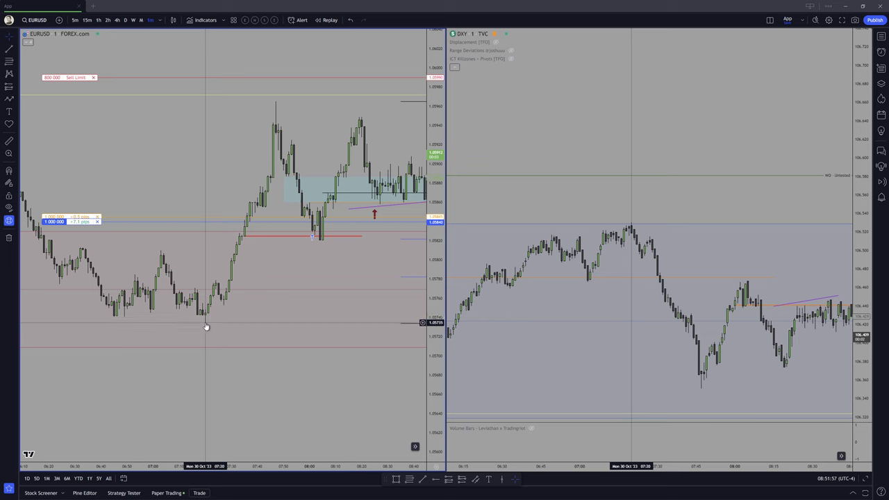
{"action": "left_click_drag", "start_coordinate": [221, 304], "coordinate": [147, 306]}
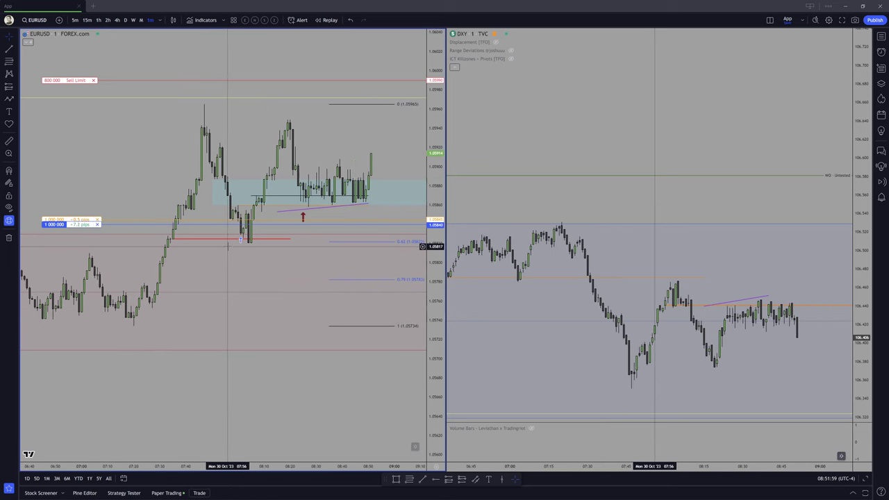
{"action": "left_click", "coordinate": [75, 21]}
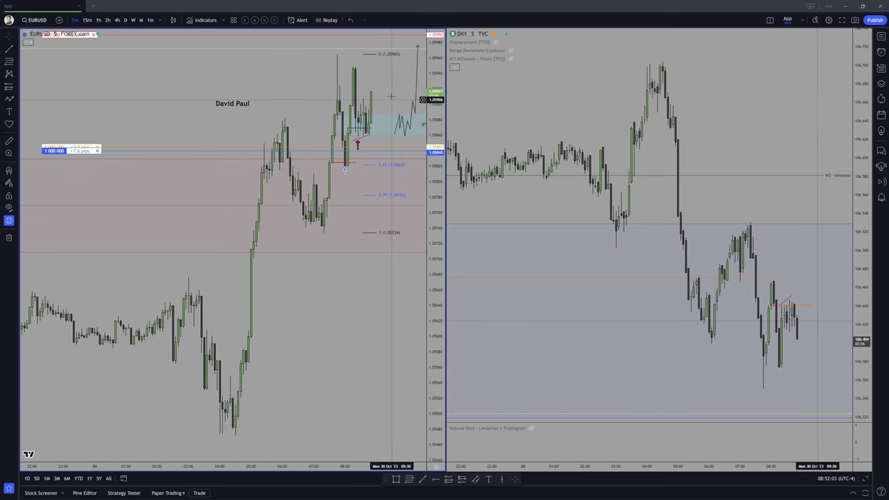
{"action": "scroll", "coordinate": [390, 93], "scroll_direction": "up", "scroll_amount": 4}
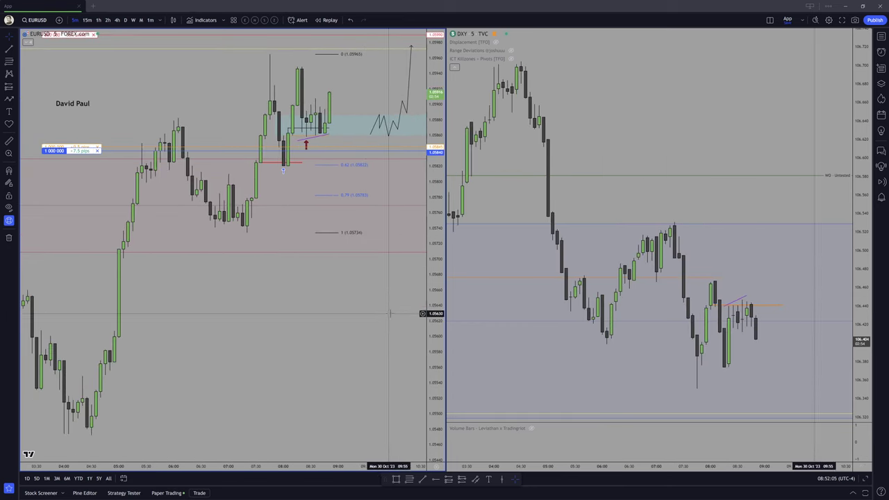
{"action": "scroll", "coordinate": [389, 314], "scroll_direction": "down", "scroll_amount": 3}
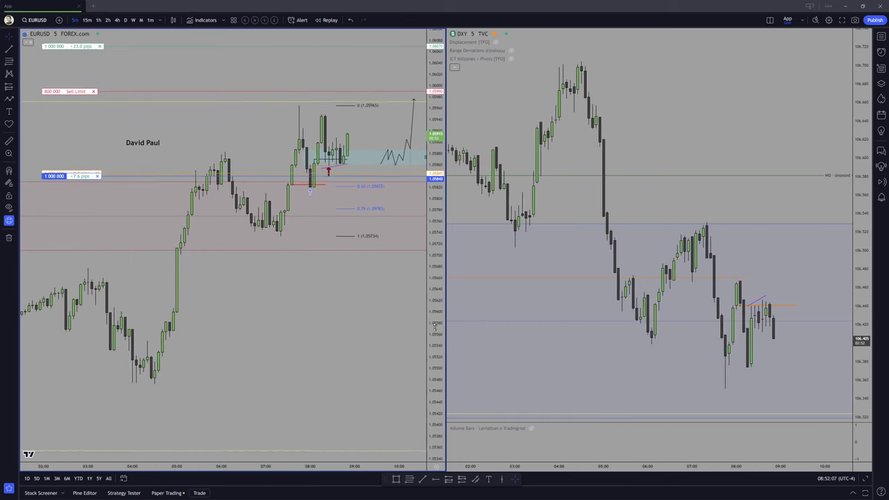
{"action": "left_click_drag", "start_coordinate": [434, 325], "coordinate": [334, 351]}
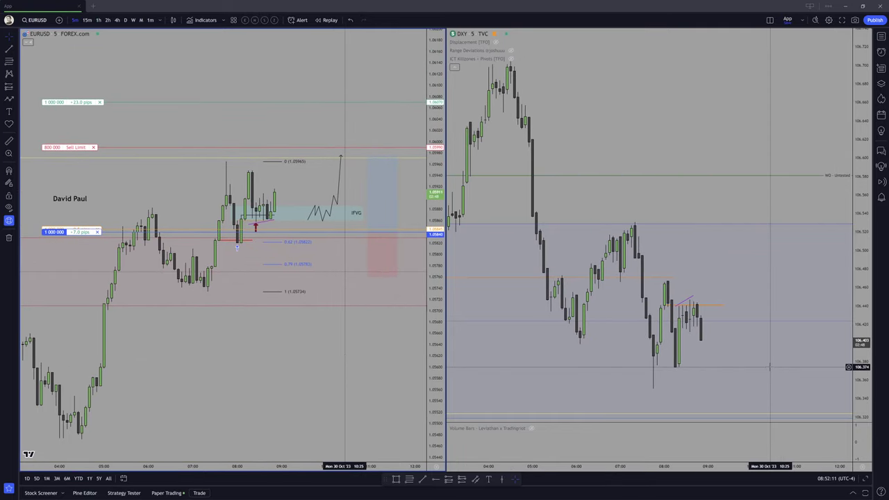
{"action": "left_click_drag", "start_coordinate": [302, 191], "coordinate": [322, 198]}
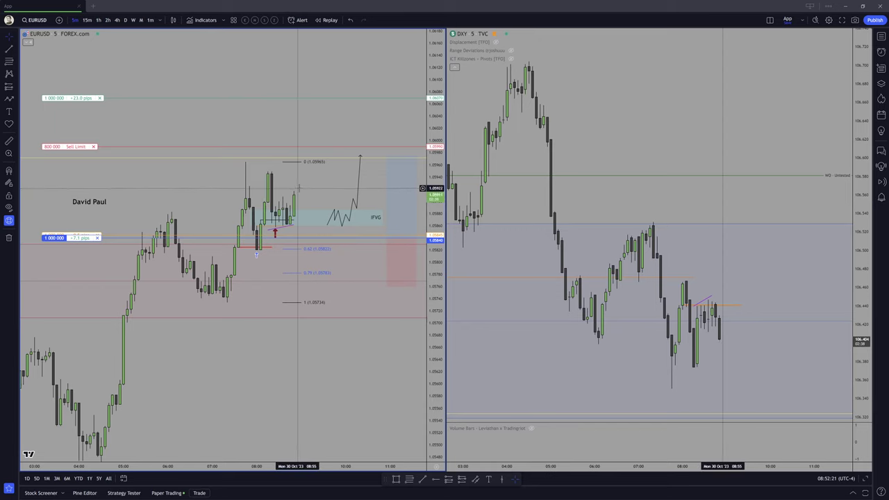
{"action": "left_click", "coordinate": [299, 214]}
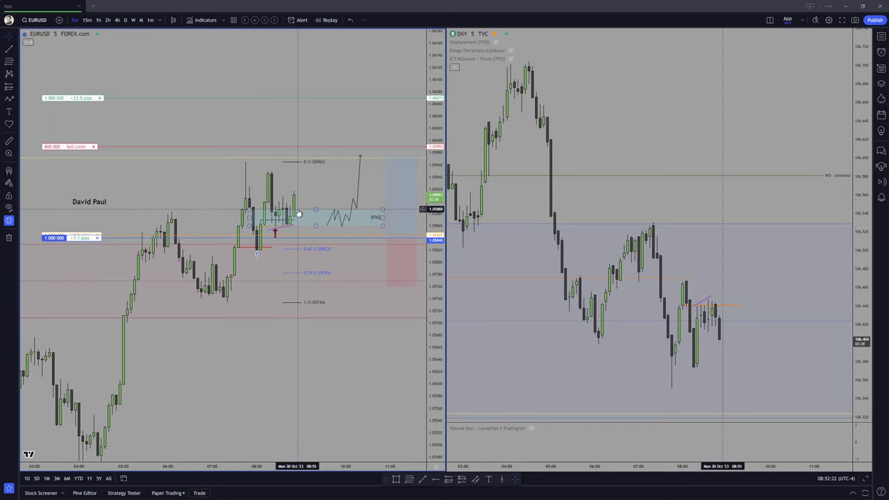
{"action": "left_click", "coordinate": [309, 177]}
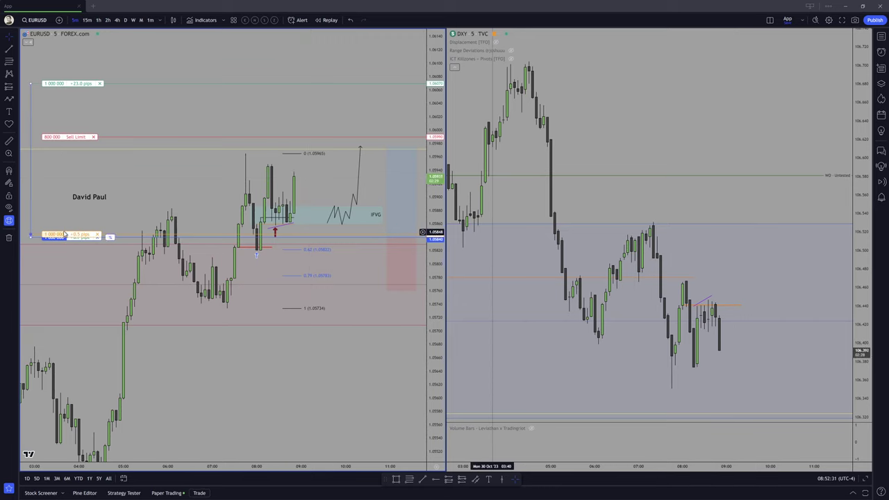
Move the EURUSD stop loss just above the 1.05840 entry, fine-tuning it slightly lower.
{"action": "left_click_drag", "start_coordinate": [65, 230], "coordinate": [60, 221]}
{"action": "left_click", "coordinate": [445, 297]}
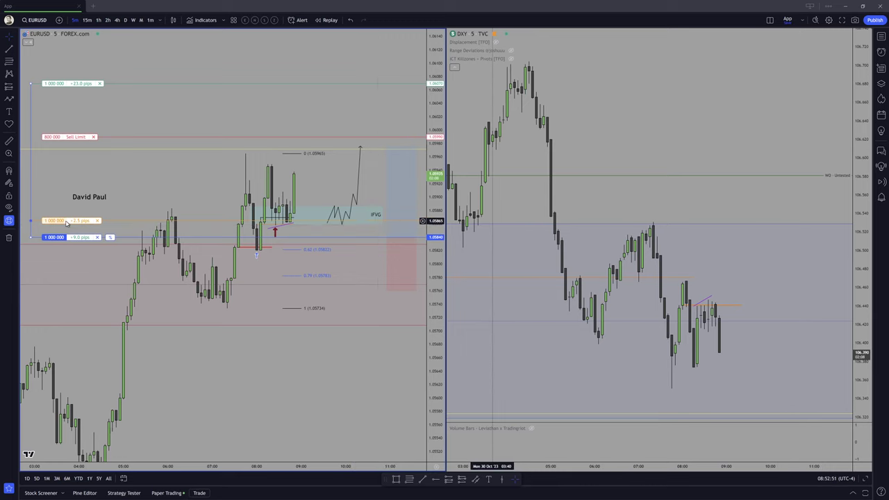
{"action": "left_click_drag", "start_coordinate": [67, 222], "coordinate": [66, 226]}
{"action": "left_click", "coordinate": [438, 300]}
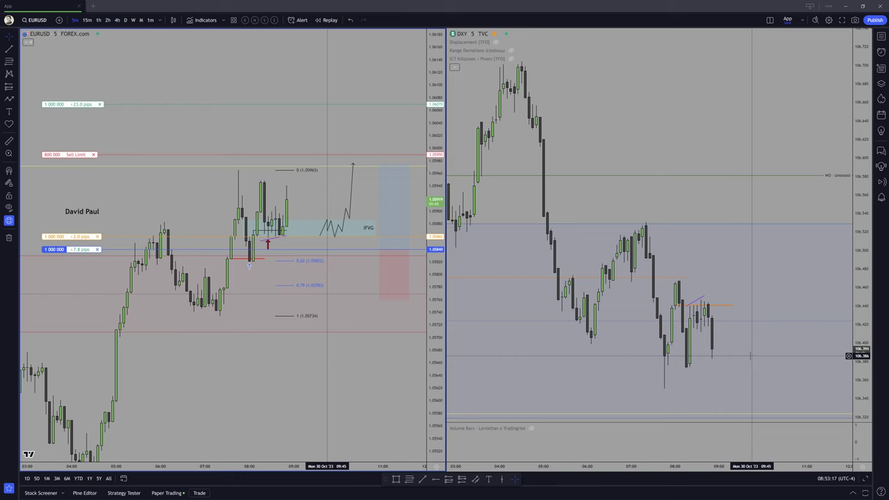
{"action": "left_click_drag", "start_coordinate": [750, 356], "coordinate": [711, 294]}
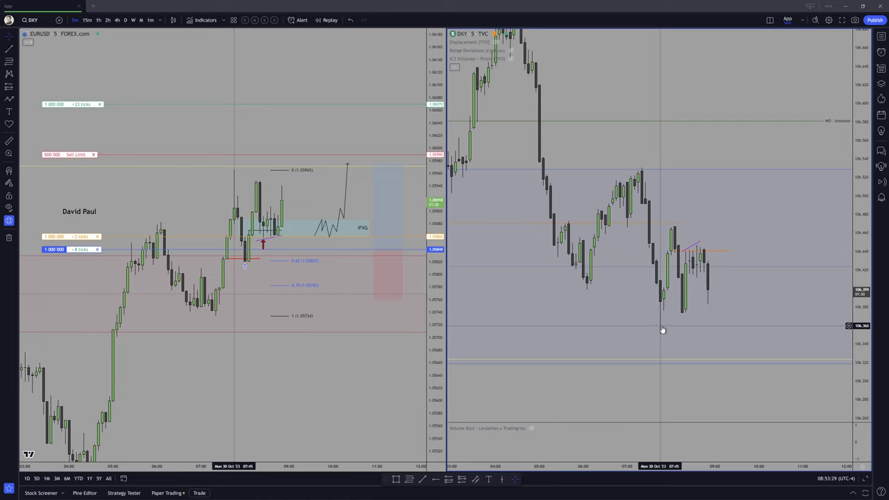
{"action": "left_click", "coordinate": [685, 362]}
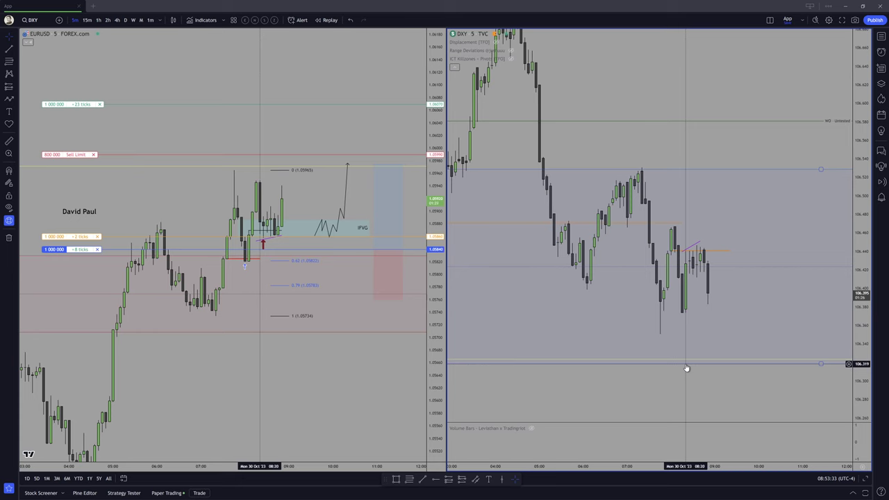
{"action": "left_click", "coordinate": [125, 21]}
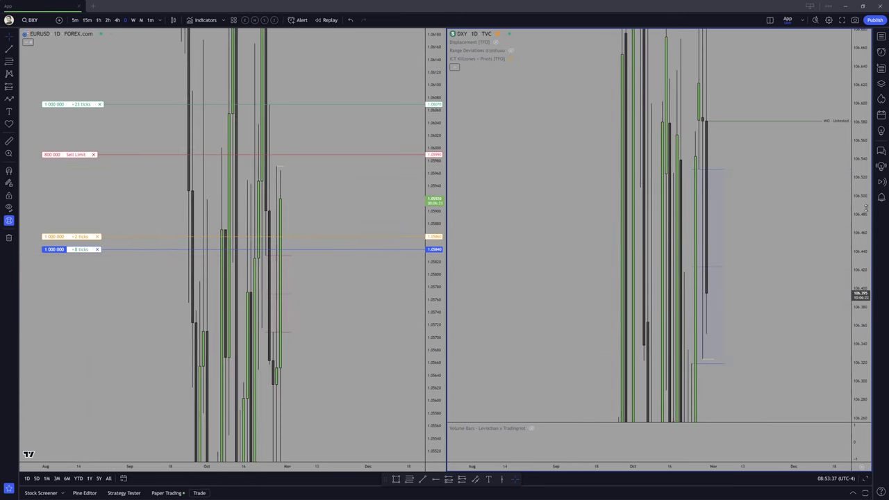
{"action": "scroll", "coordinate": [779, 307], "scroll_direction": "up", "scroll_amount": 2}
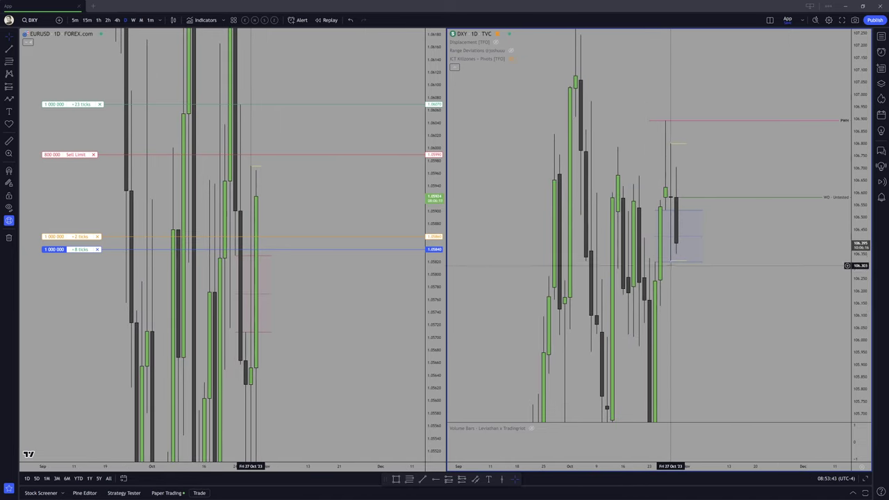
{"action": "left_click", "coordinate": [75, 20]}
{"action": "scroll", "coordinate": [506, 349], "scroll_direction": "down", "scroll_amount": 5}
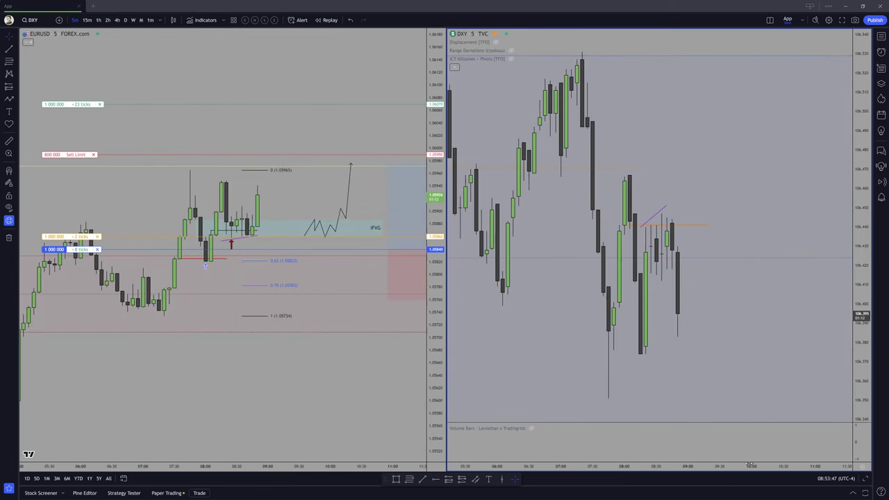
{"action": "left_click", "coordinate": [222, 277]}
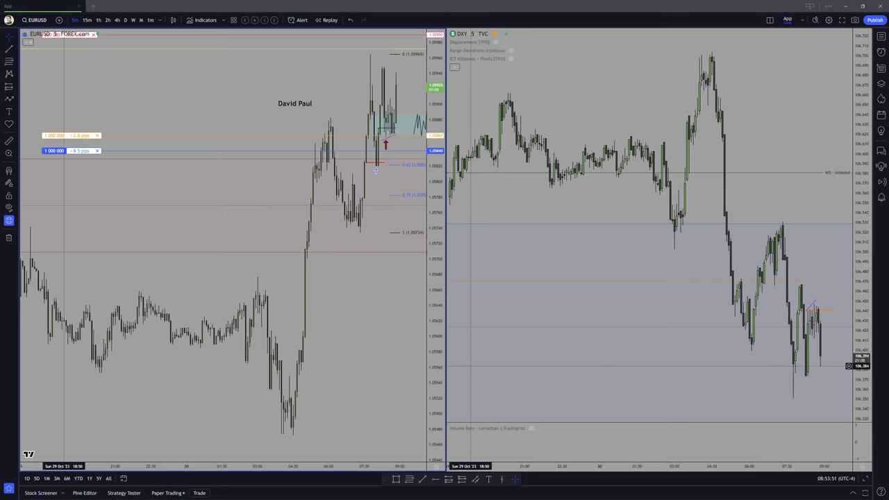
{"action": "left_click_drag", "start_coordinate": [347, 387], "coordinate": [311, 387]}
{"action": "scroll", "coordinate": [385, 327], "scroll_direction": "up", "scroll_amount": 3}
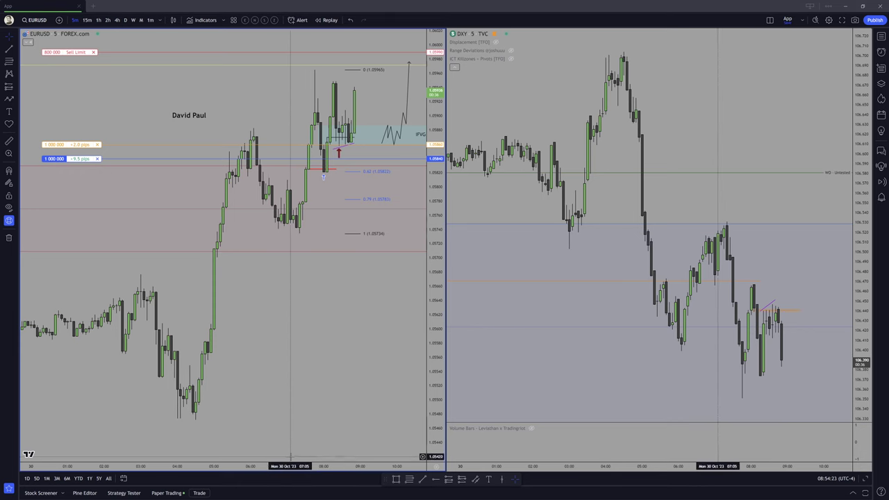
{"action": "scroll", "coordinate": [292, 459], "scroll_direction": "right", "scroll_amount": 5}
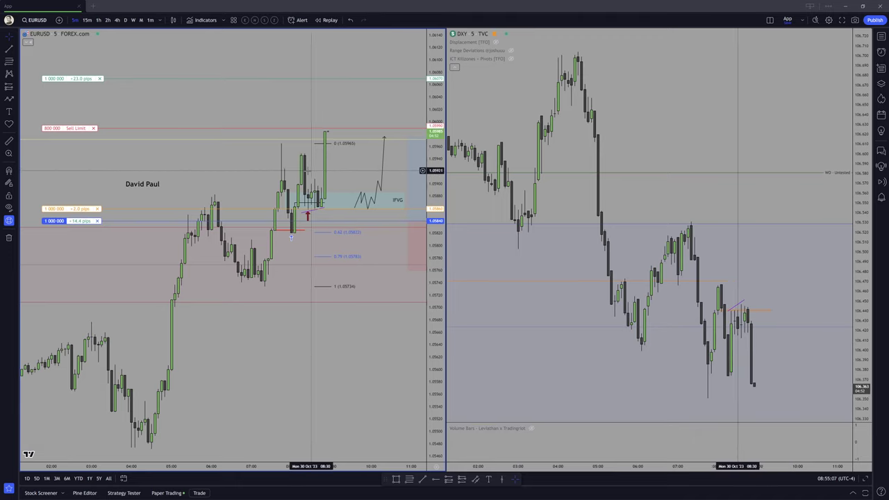
Partially close 800,000 of the EURUSD long and cancel the pending Sell Limit order.
{"action": "left_click", "coordinate": [98, 221]}
{"action": "left_click", "coordinate": [407, 268]}
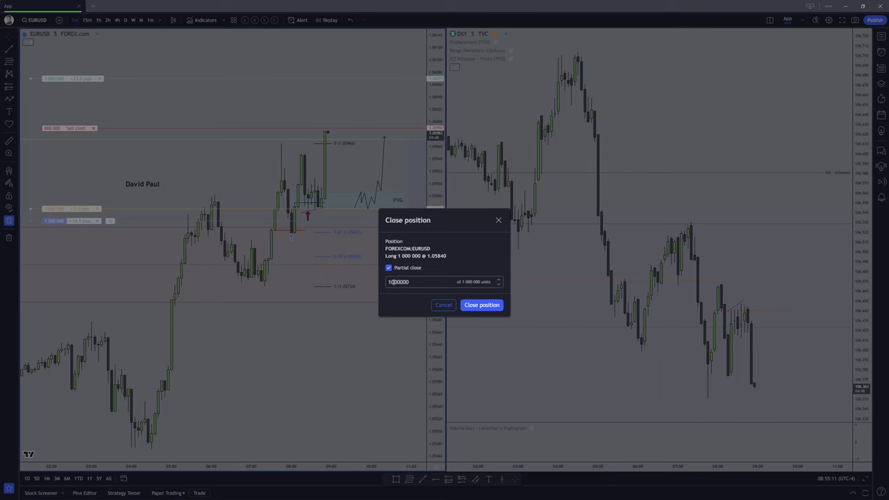
{"action": "left_click", "coordinate": [393, 280]}
{"action": "key", "text": "BackSpace"}
{"action": "key", "text": "BackSpace"}
{"action": "type", "text": "8"}
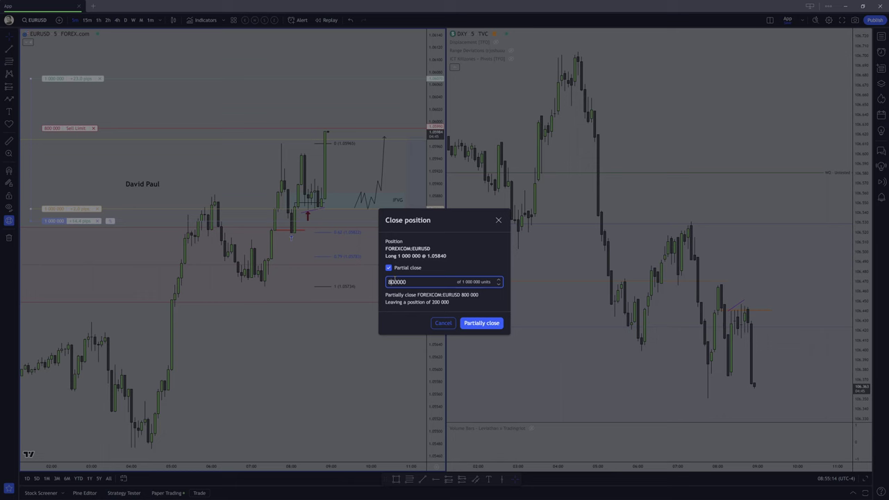
{"action": "left_click", "coordinate": [480, 323]}
{"action": "left_click", "coordinate": [93, 128]}
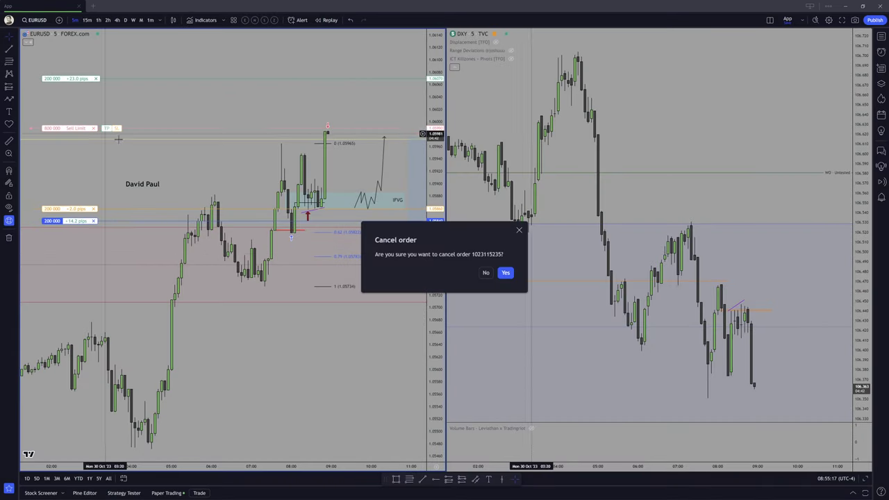
{"action": "left_click", "coordinate": [505, 272]}
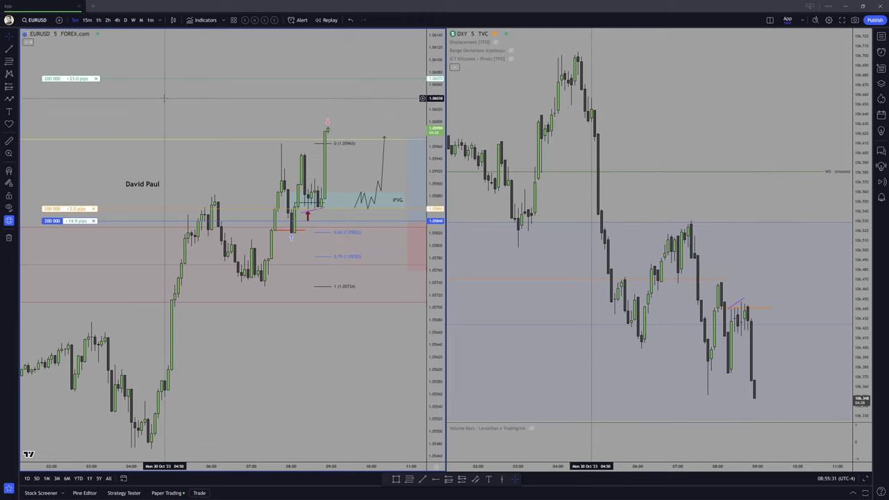
Move the name text slightly up and to the right.
{"action": "left_click", "coordinate": [145, 184]}
{"action": "left_click_drag", "start_coordinate": [146, 185], "coordinate": [162, 180]}
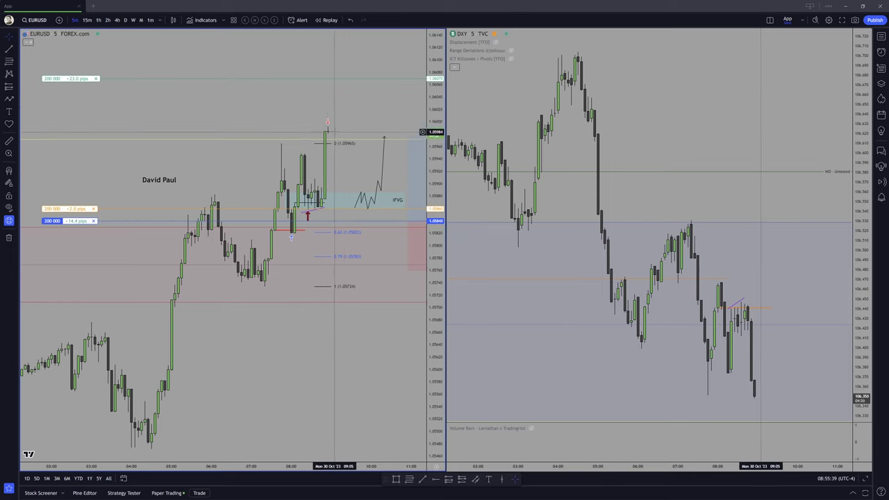
{"action": "scroll", "coordinate": [341, 153], "scroll_direction": "right", "scroll_amount": 3}
Raise the long-position drawing's profit target slightly and recentre the candles.
{"action": "left_click_drag", "start_coordinate": [362, 137], "coordinate": [361, 132]}
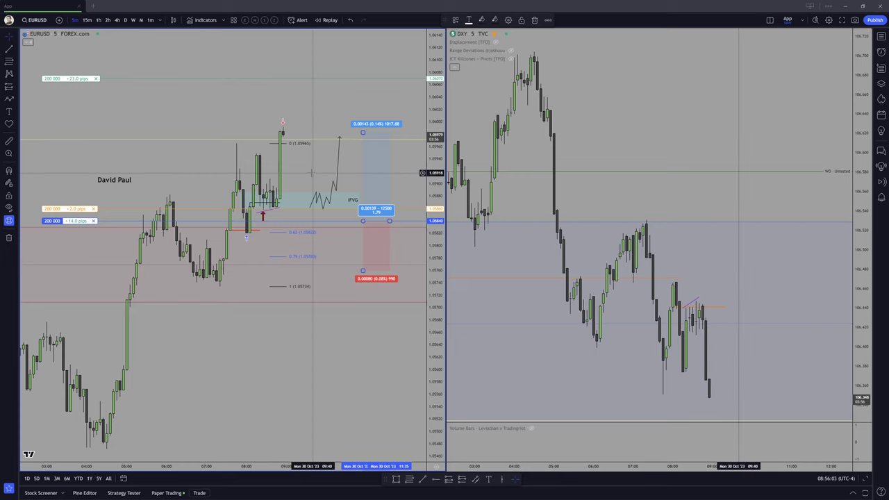
{"action": "left_click", "coordinate": [319, 198]}
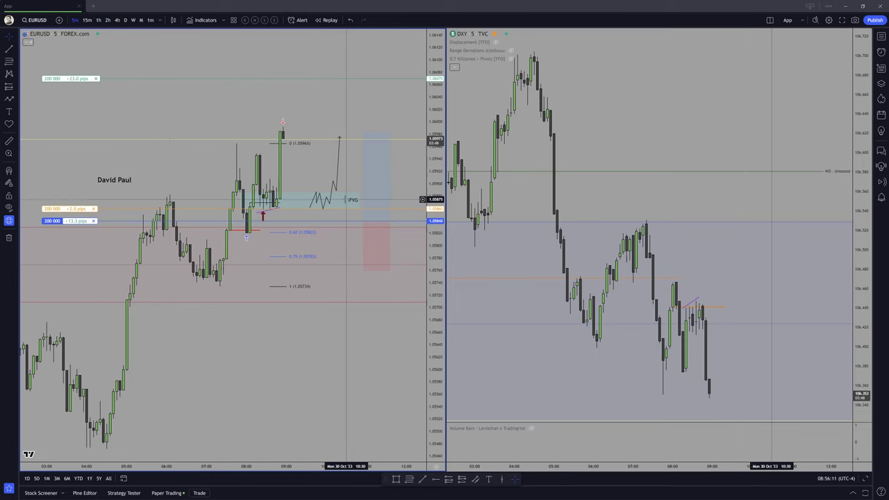
{"action": "scroll", "coordinate": [340, 180], "scroll_direction": "left", "scroll_amount": 2}
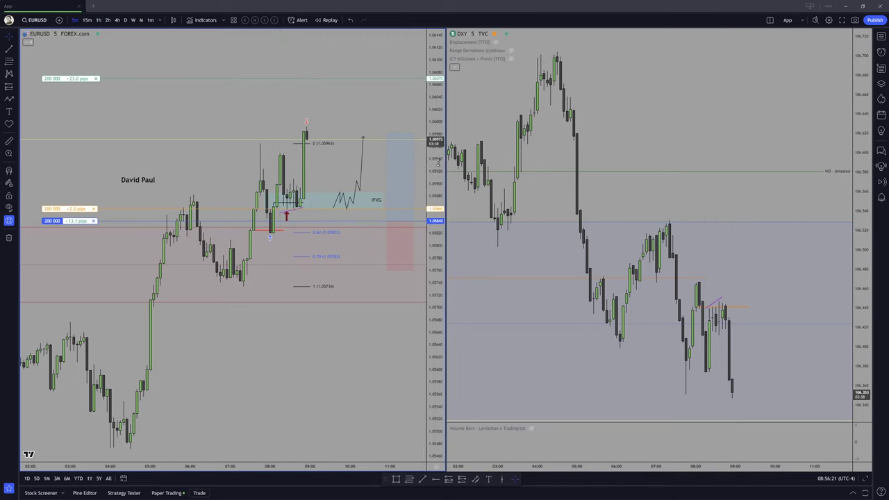
{"action": "left_click_drag", "start_coordinate": [330, 172], "coordinate": [316, 182]}
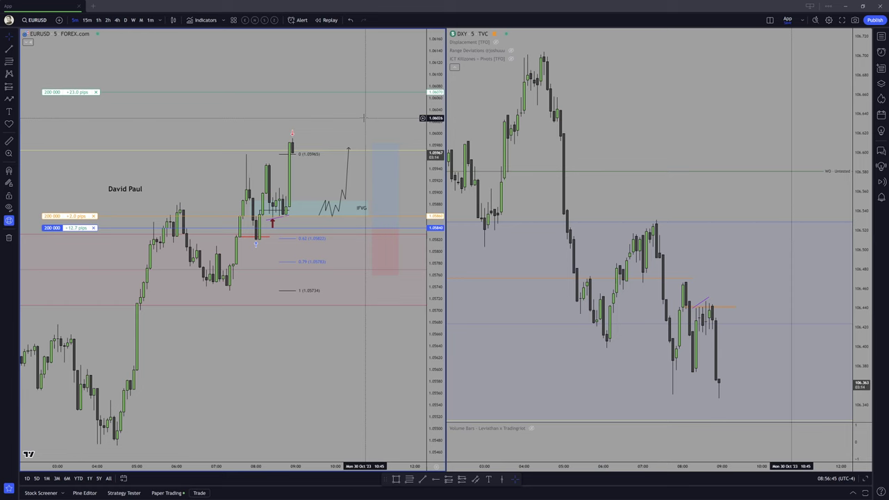
{"action": "scroll", "coordinate": [350, 125], "scroll_direction": "left", "scroll_amount": 3}
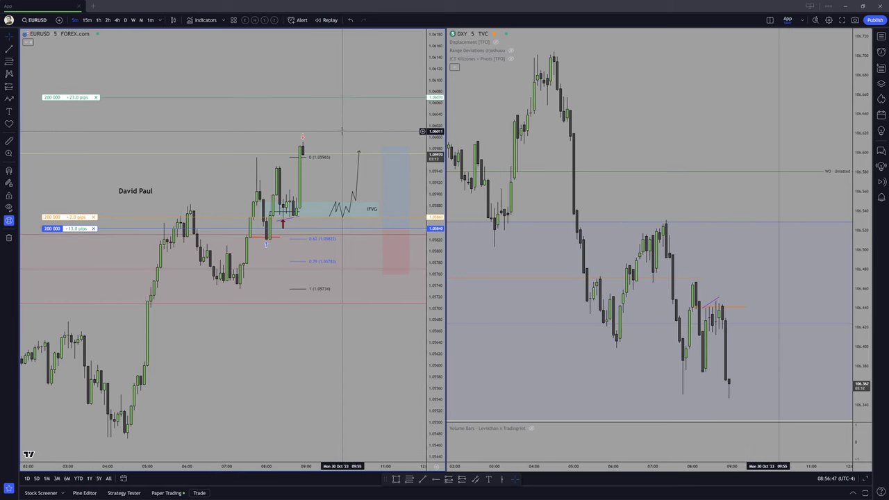